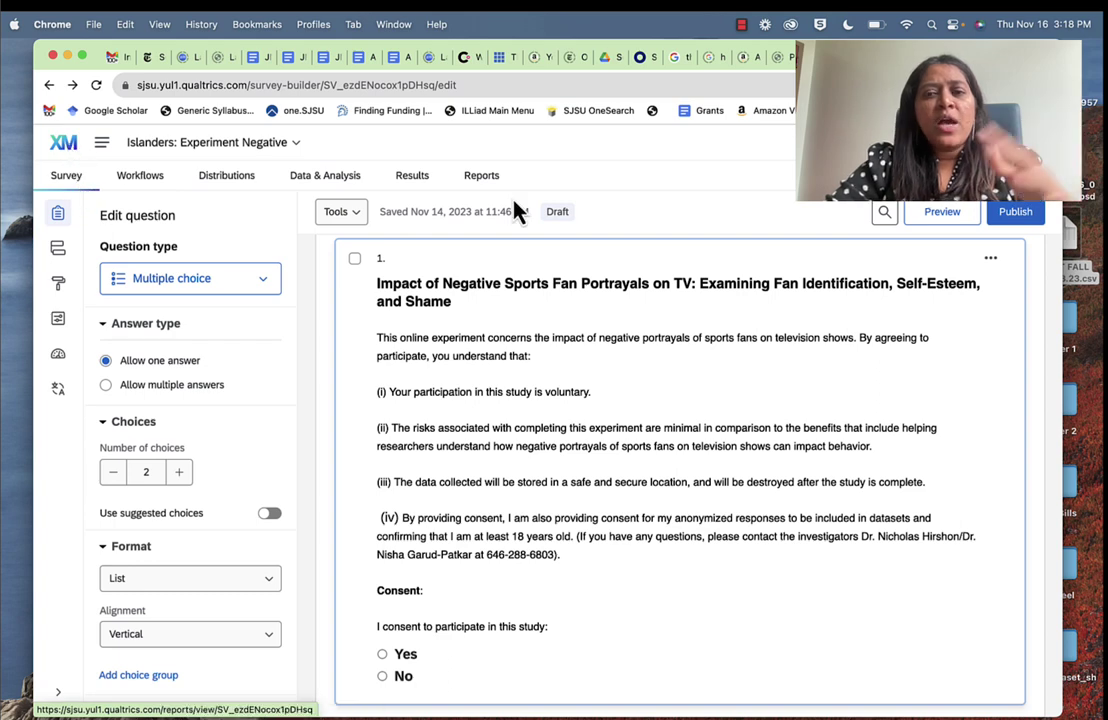
# - Open the Default Report under Reports, where the consent question shows 239 Yes and 0 No
pyautogui.scroll(-20, 694, 520)
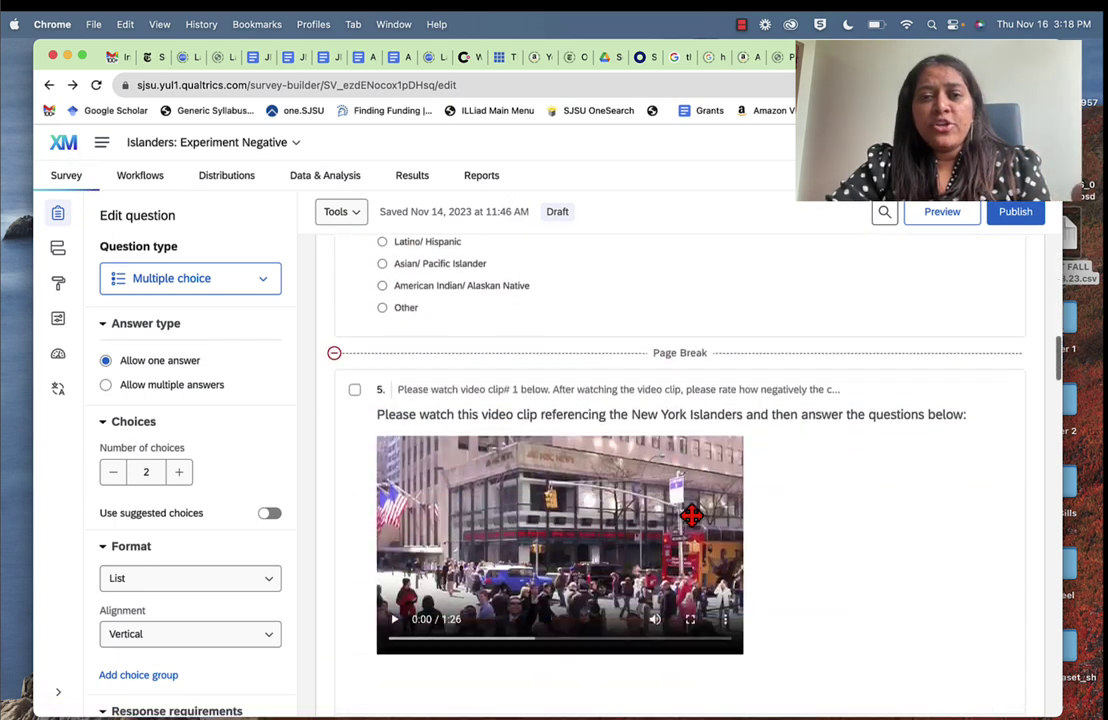
pyautogui.scroll(-3, 691, 515)
pyautogui.scroll(6, 691, 515)
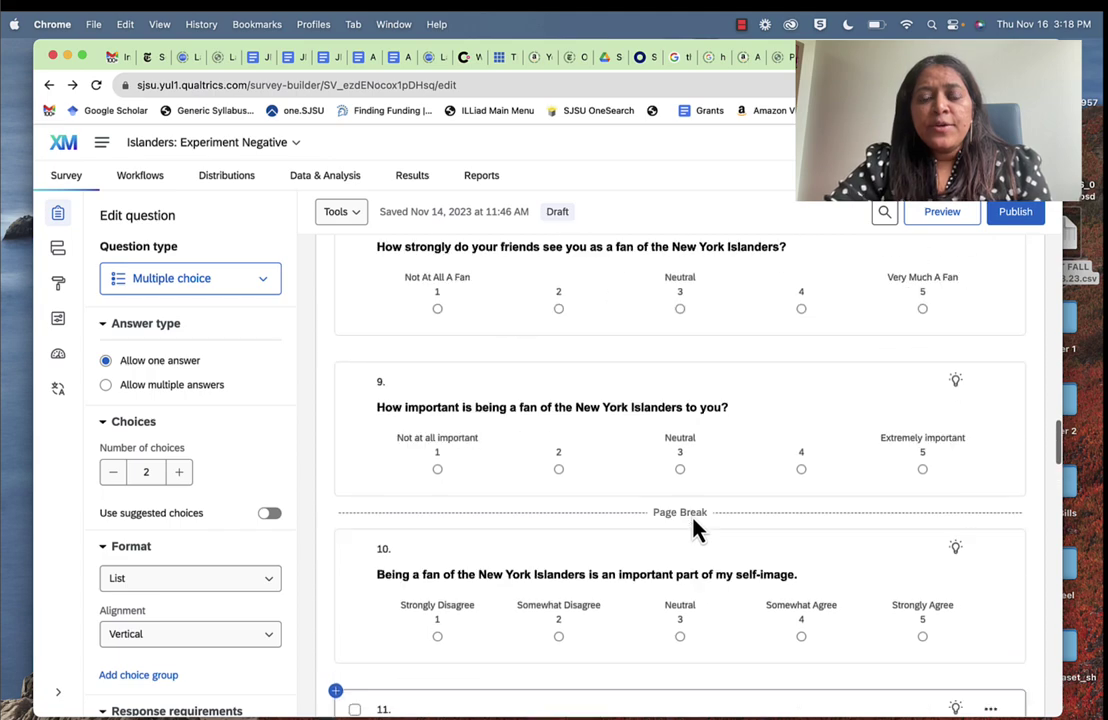
pyautogui.scroll(-6, 691, 515)
pyautogui.scroll(-1, 691, 515)
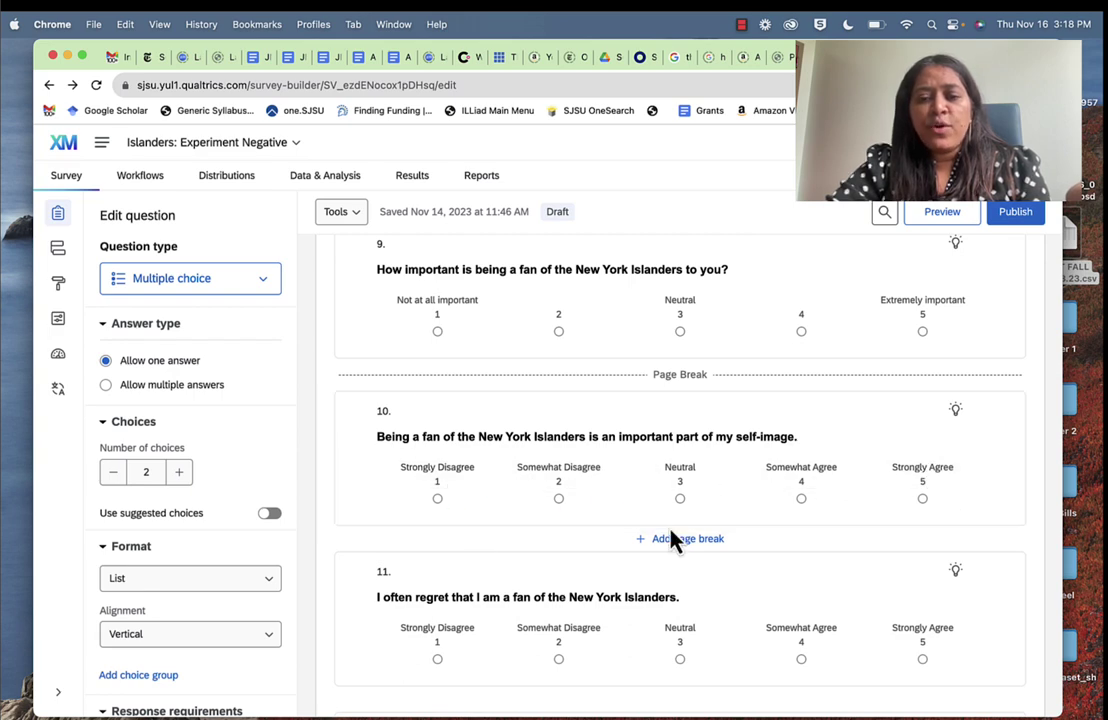
pyautogui.scroll(-4, 779, 574)
pyautogui.scroll(8, 779, 578)
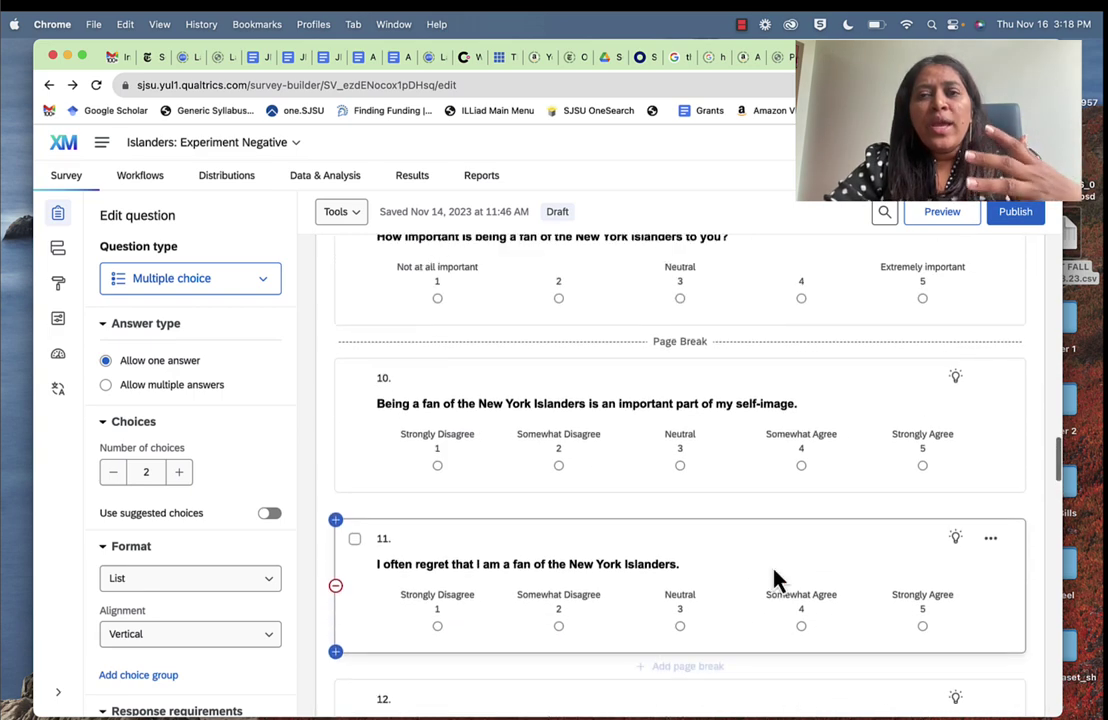
pyautogui.scroll(10, 749, 495)
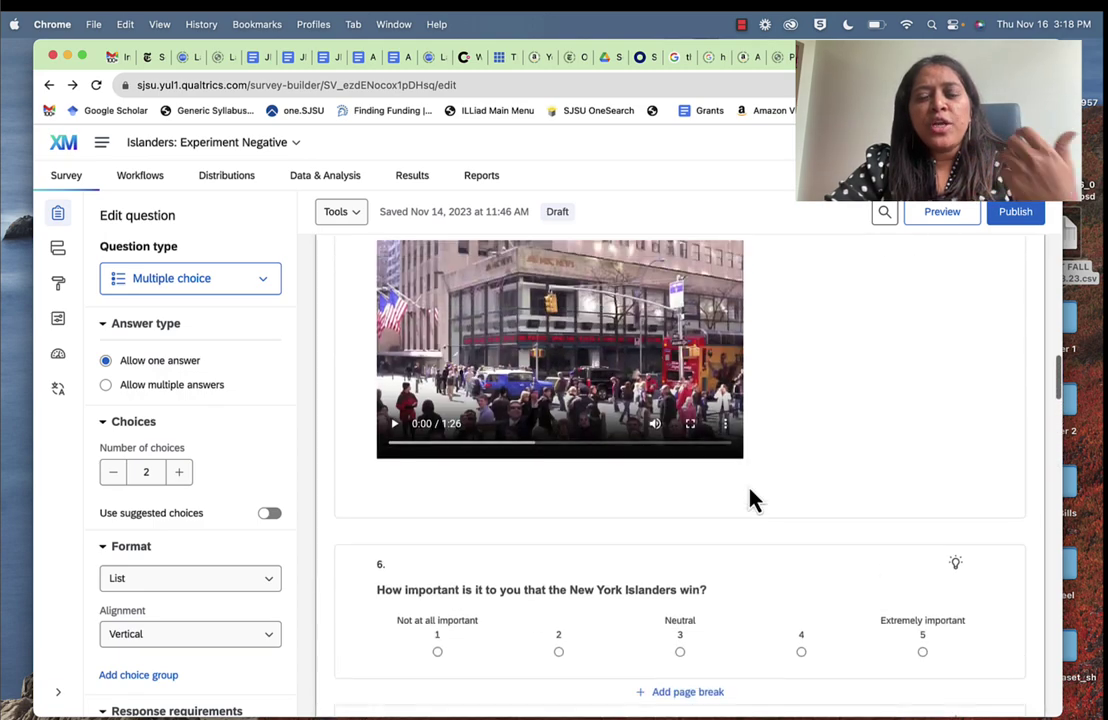
pyautogui.scroll(15, 748, 486)
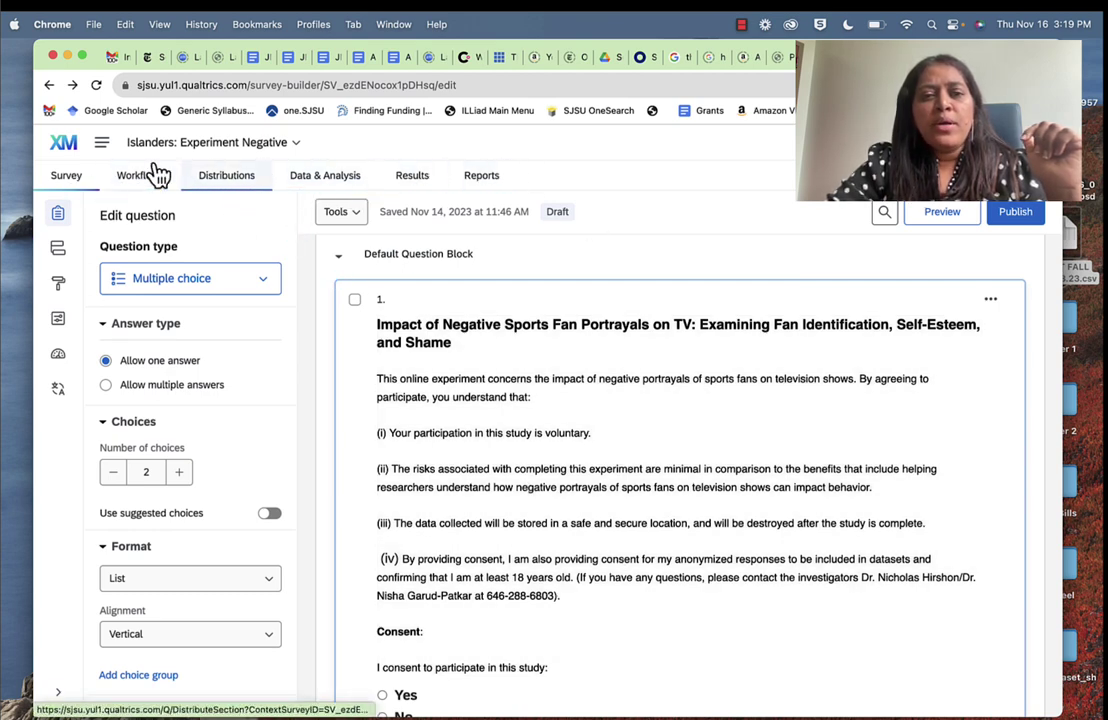
pyautogui.click(482, 177)
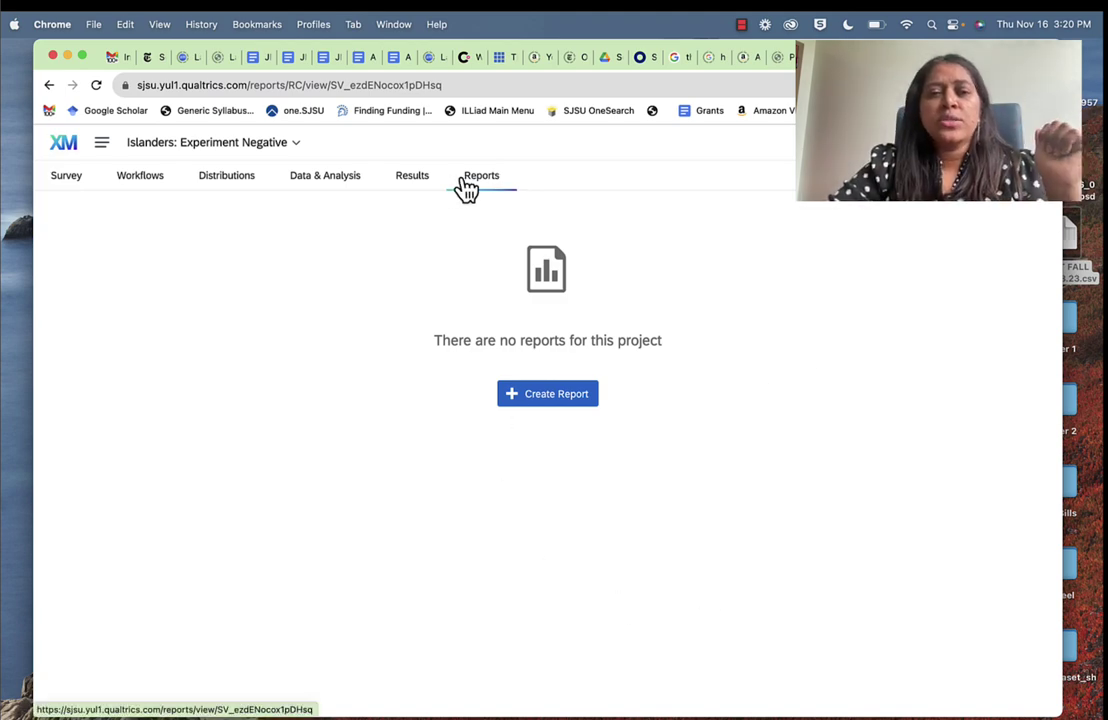
pyautogui.click(422, 182)
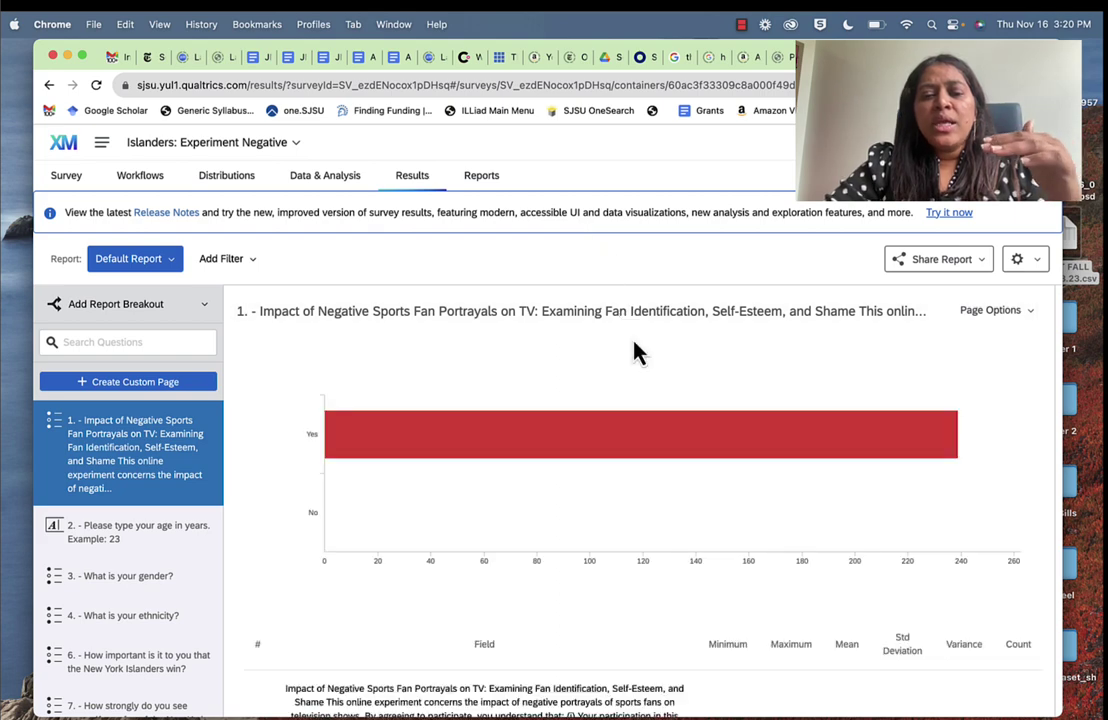
pyautogui.scroll(-2, 640, 381)
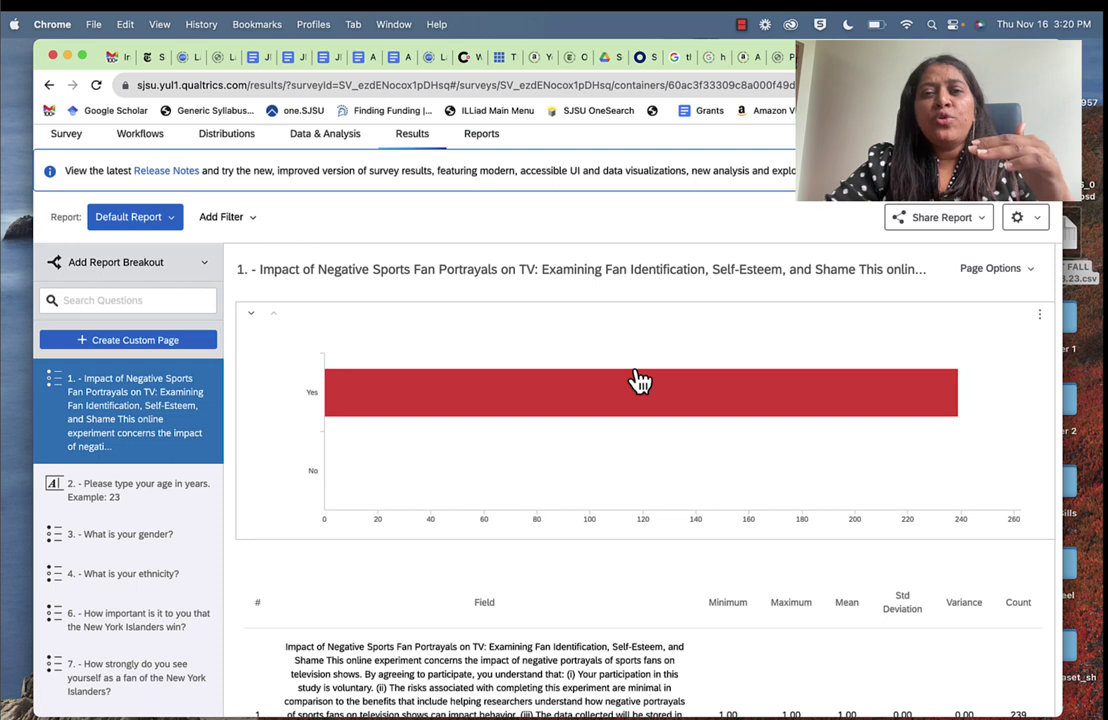
pyautogui.scroll(-4, 640, 381)
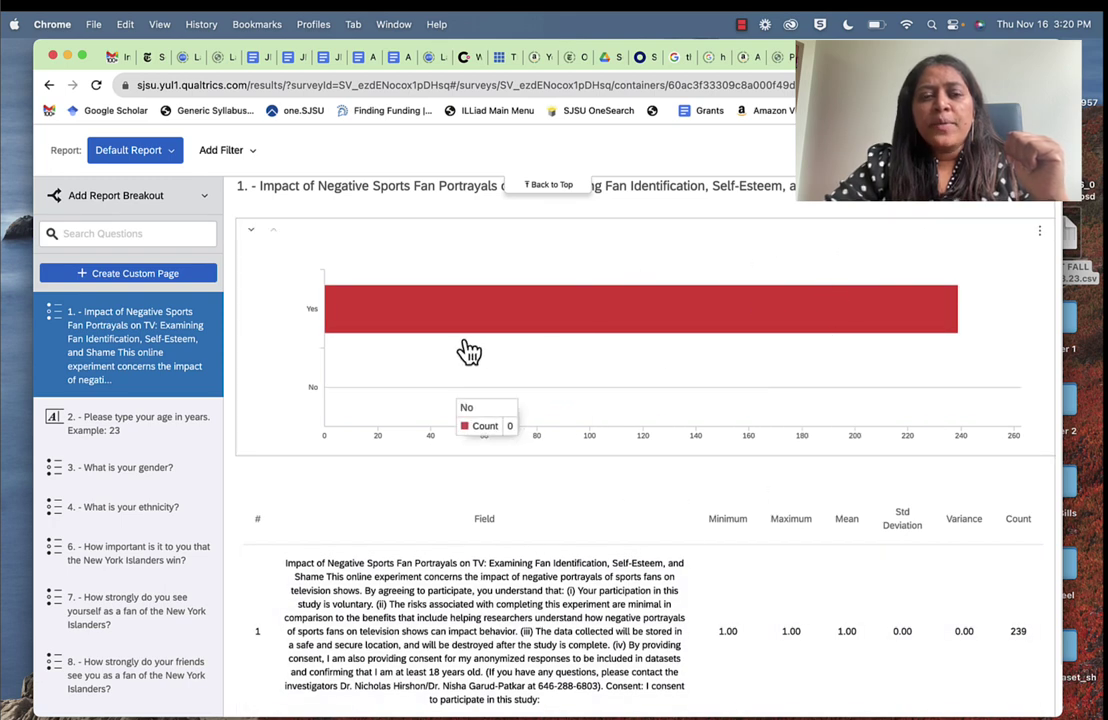
# - View the typed age answers, then the gender chart with 227 responses and mean 1.17
pyautogui.click(136, 432)
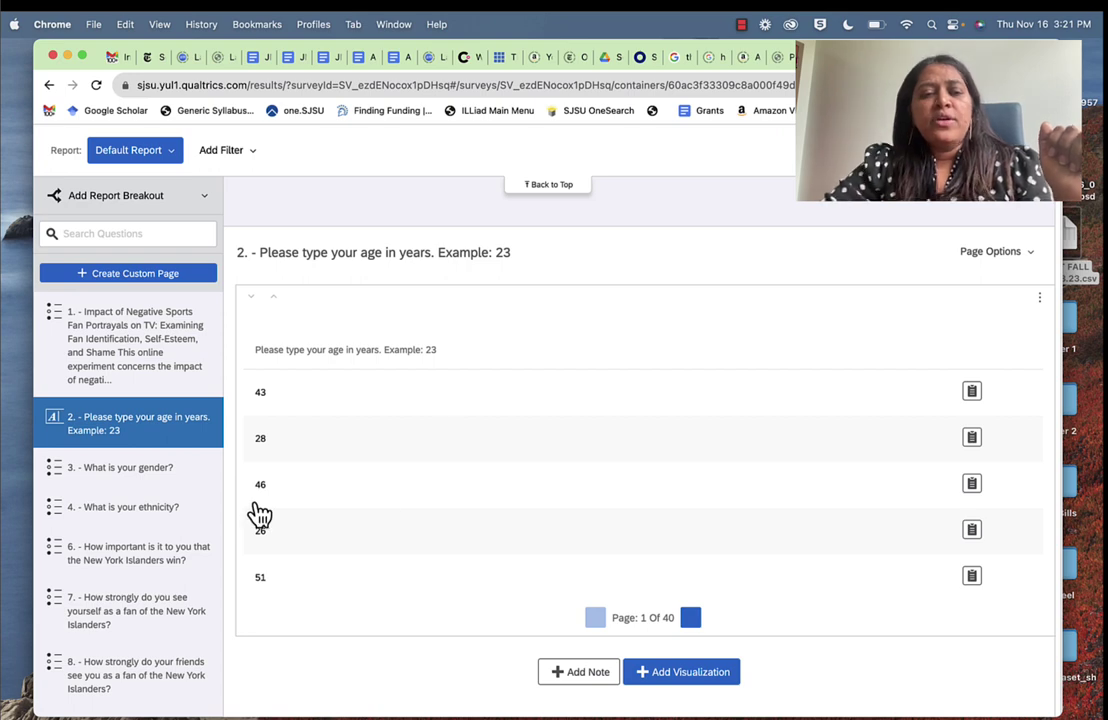
pyautogui.click(149, 482)
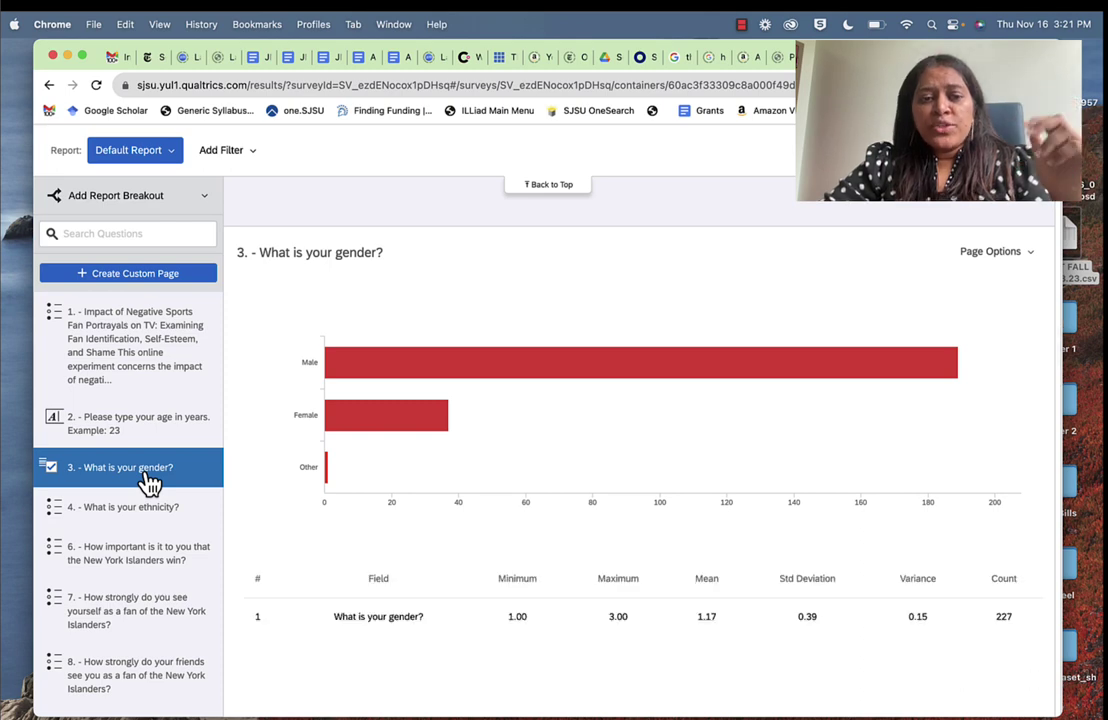
# - Revisit the consent results, then read the gender chart's bar counts
pyautogui.click(124, 361)
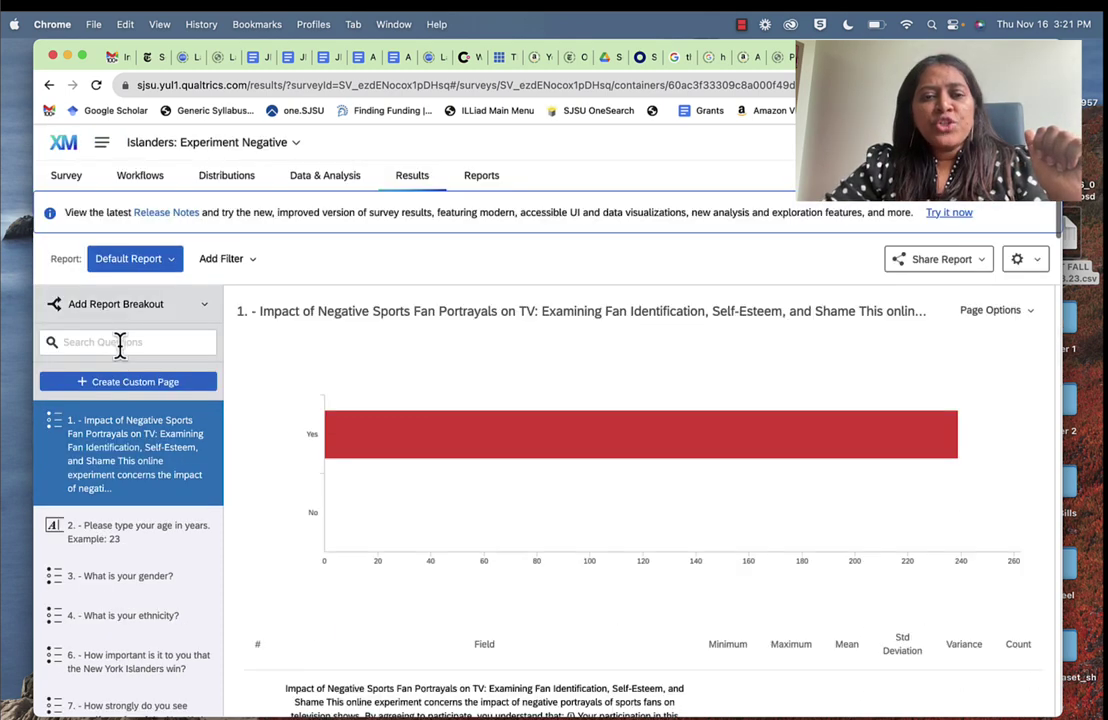
pyautogui.scroll(-4, 541, 490)
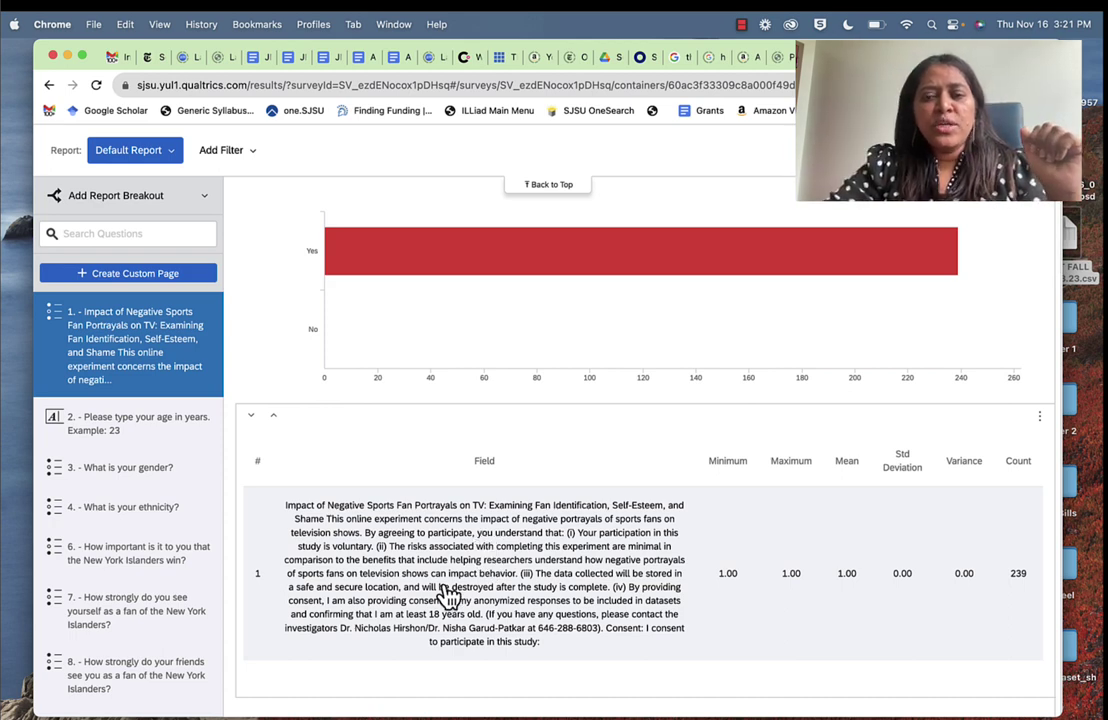
pyautogui.scroll(3, 449, 596)
pyautogui.moveTo(527, 383)
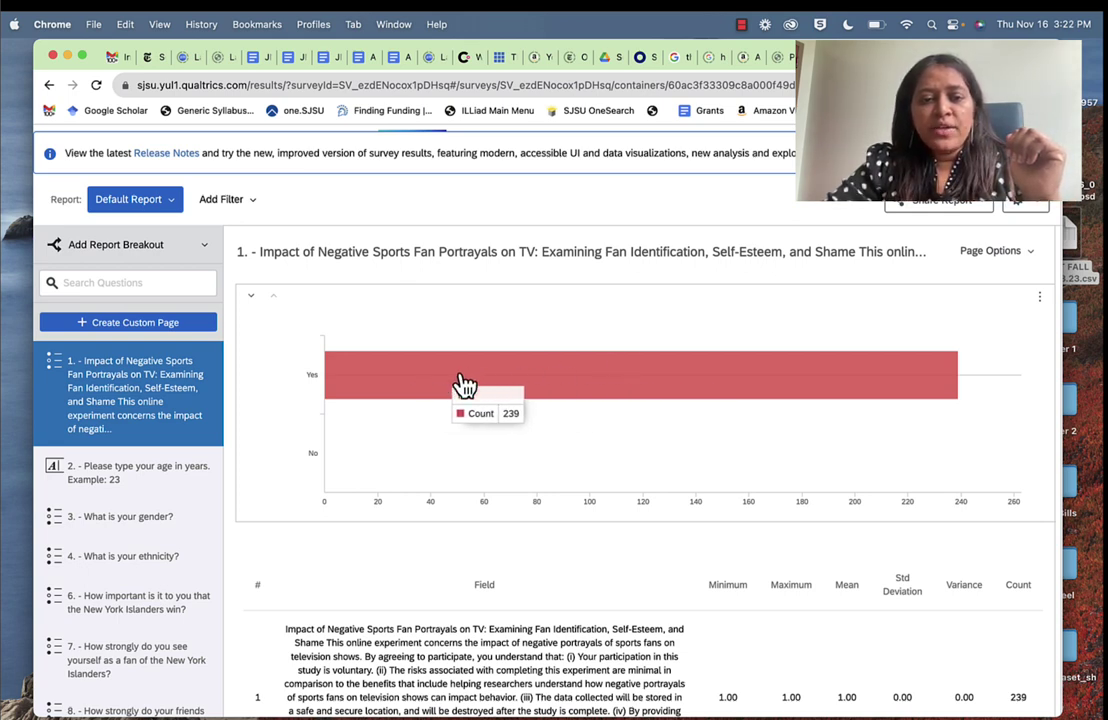
pyautogui.click(172, 518)
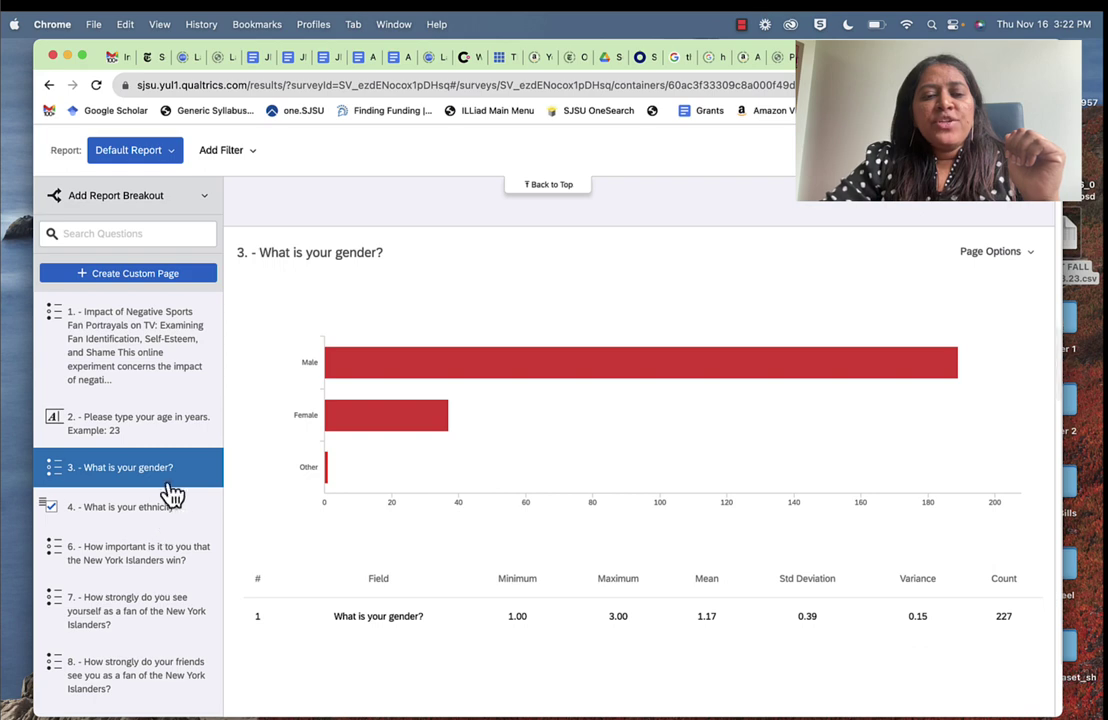
pyautogui.moveTo(346, 363)
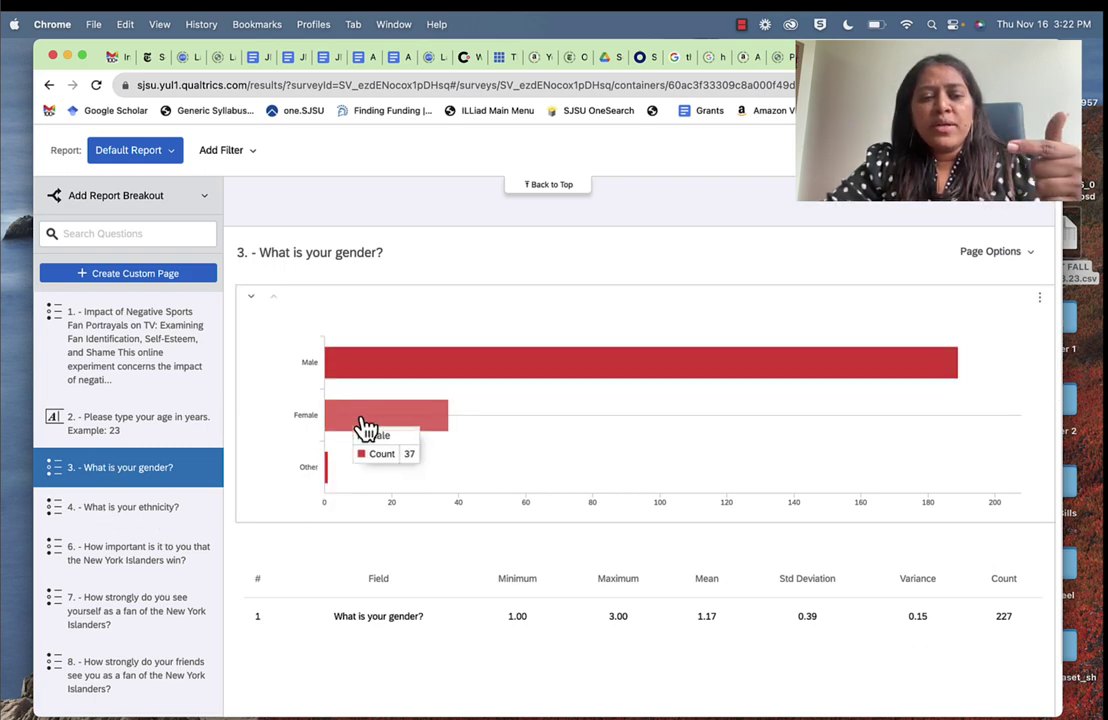
pyautogui.moveTo(340, 475)
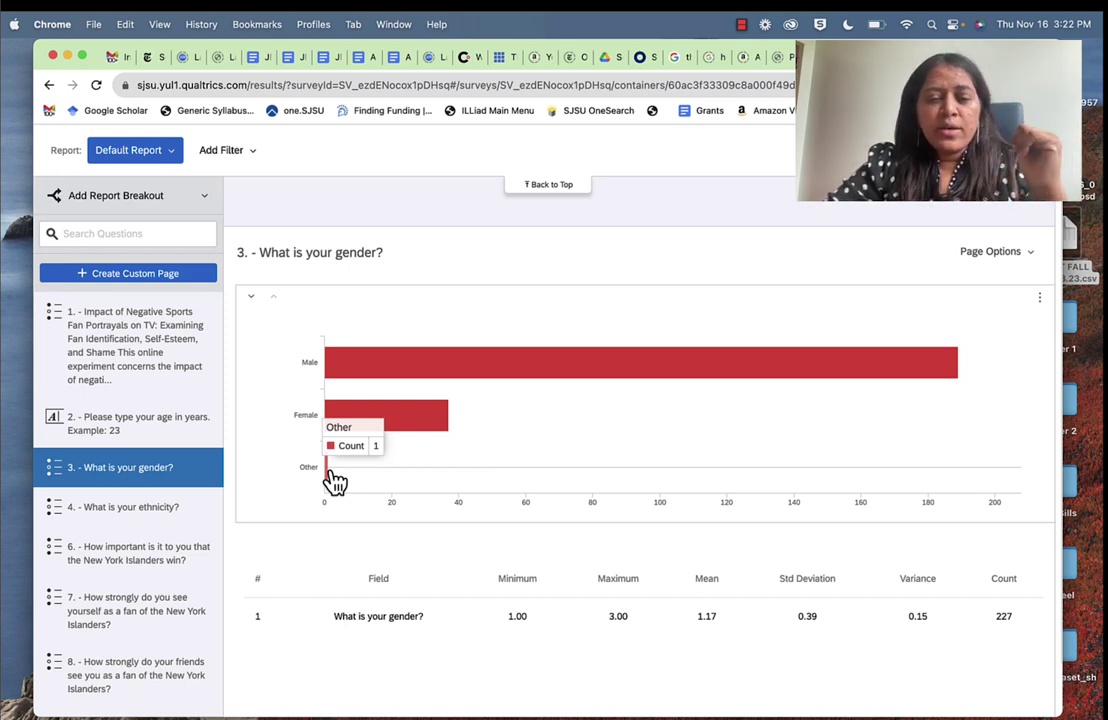
# - Show the ethnicity results: 206 of 228 White, 10 Latino/Hispanic, 7 Other, 3 Asian/Pacific Islander
pyautogui.click(152, 519)
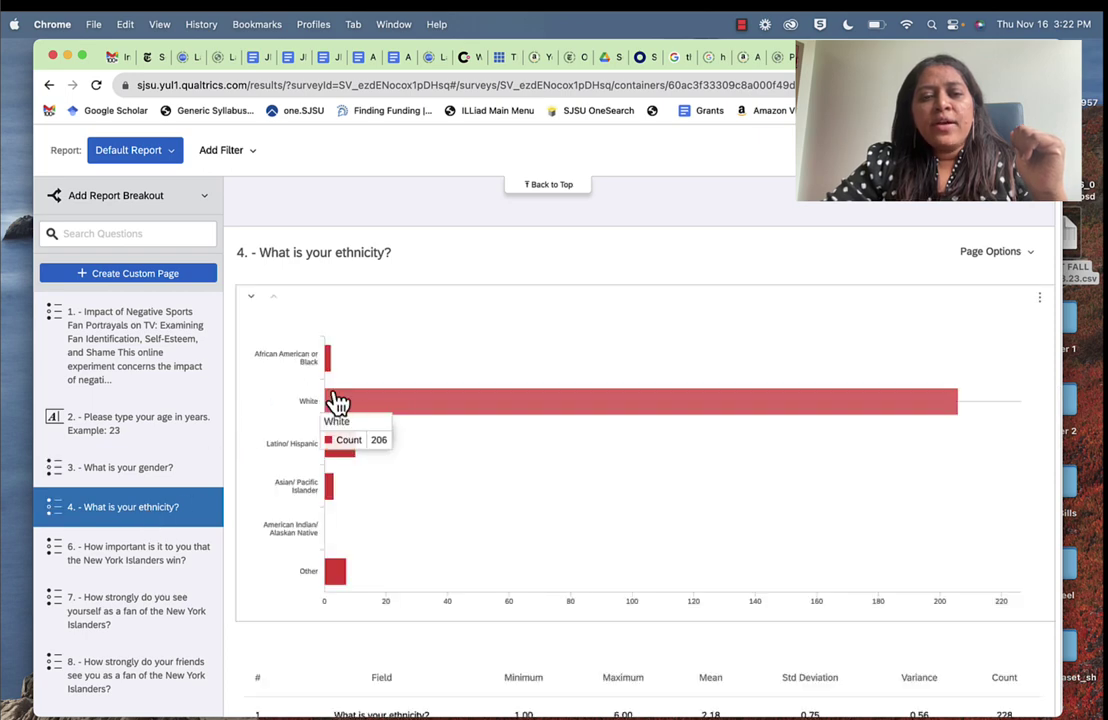
pyautogui.moveTo(350, 440)
pyautogui.moveTo(340, 494)
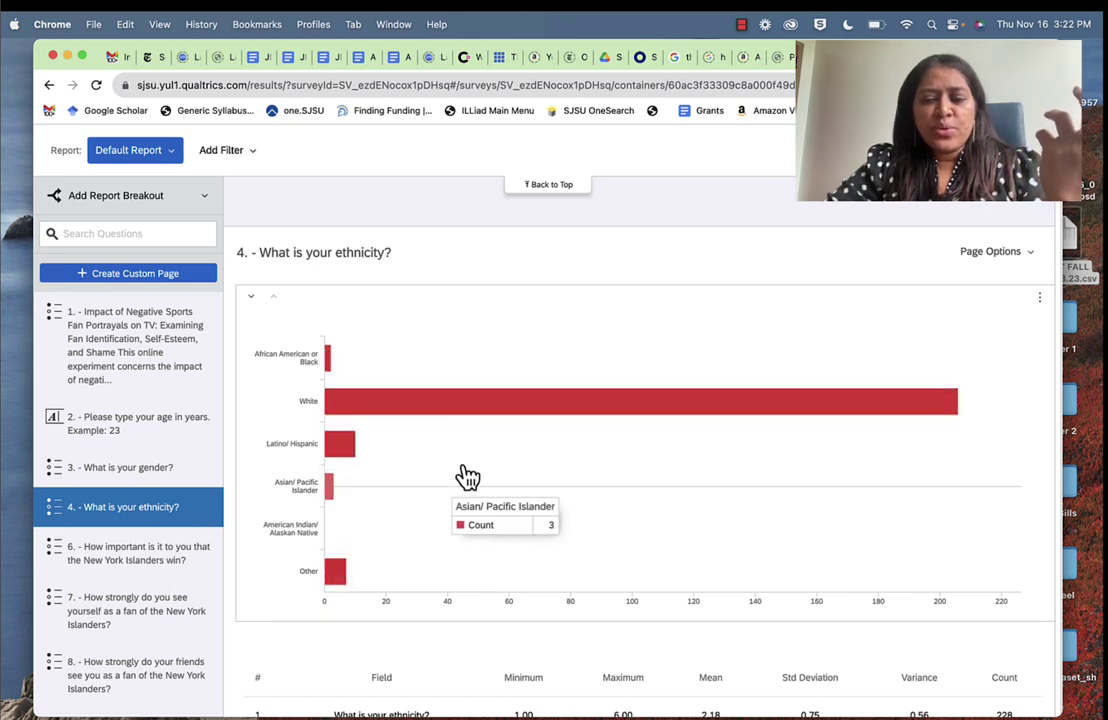
pyautogui.scroll(-3, 470, 482)
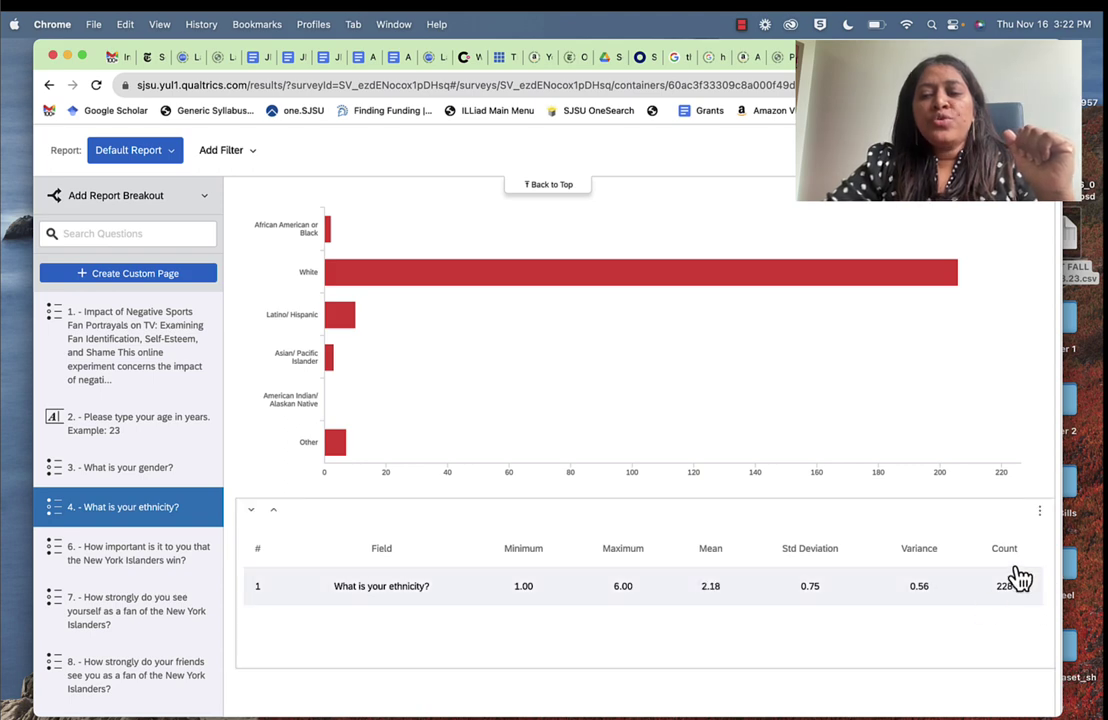
# - Show question 6 on the Islanders winning: mean 4.61, SD 0.59, 190 responses
pyautogui.click(163, 560)
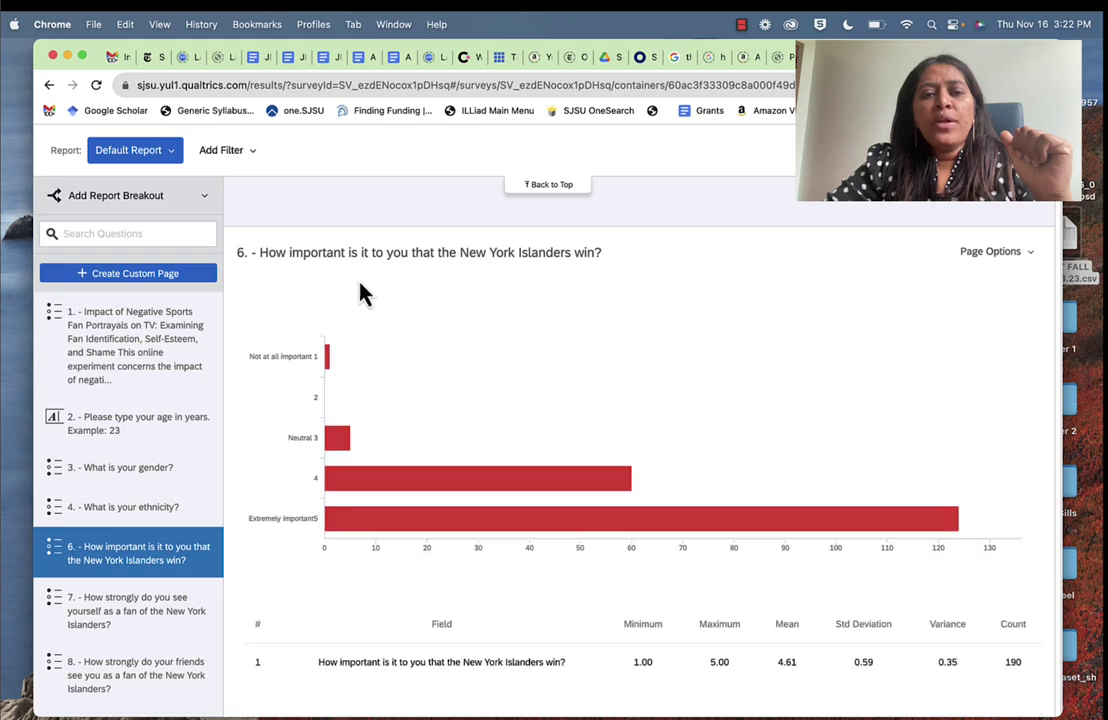
pyautogui.scroll(-2, 550, 310)
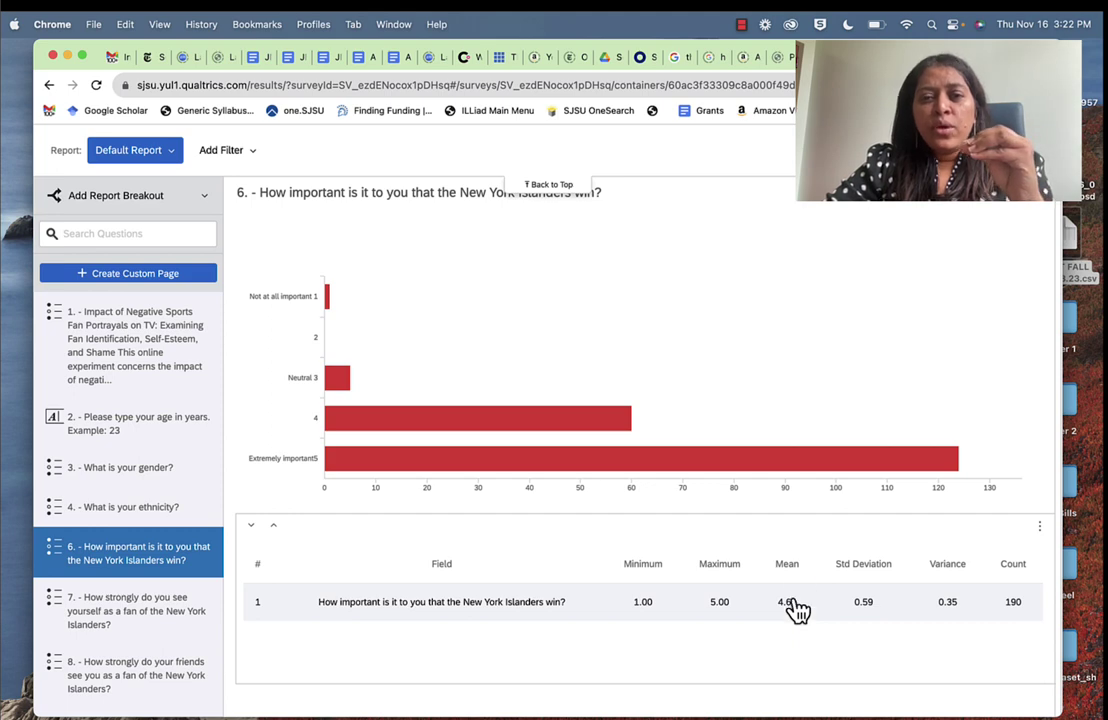
pyautogui.scroll(1, 804, 396)
pyautogui.scroll(-1, 795, 550)
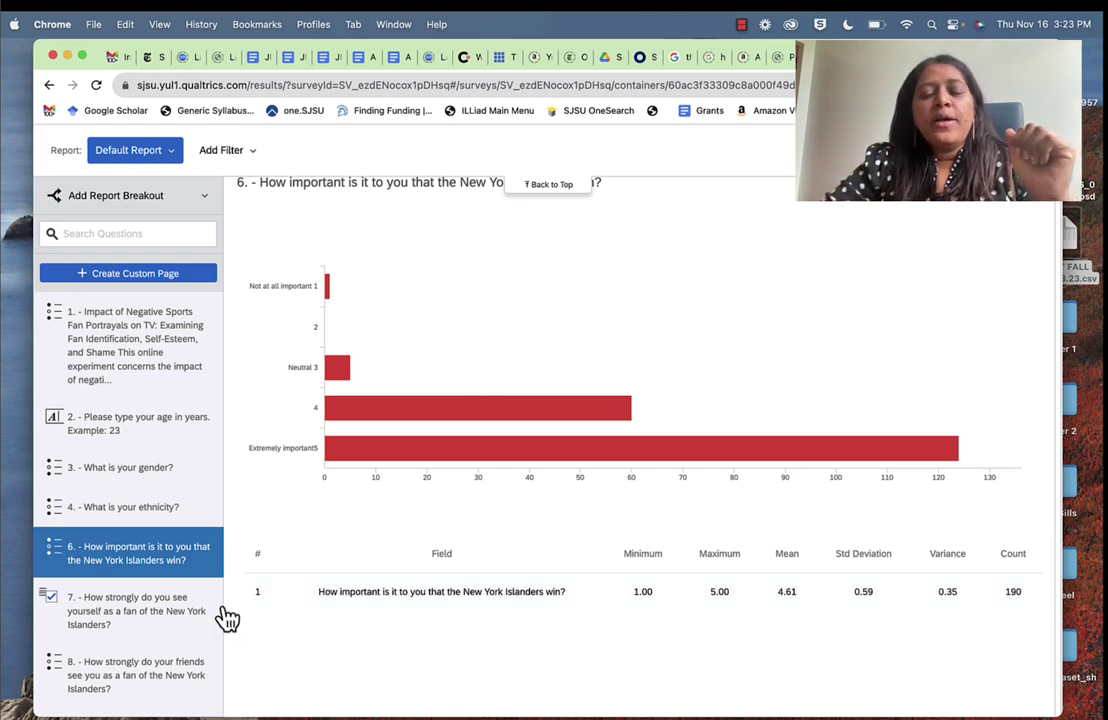
# - Review question 7's results on how strongly respondents see themselves as fans
pyautogui.scroll(-1, 141, 592)
pyautogui.click(141, 583)
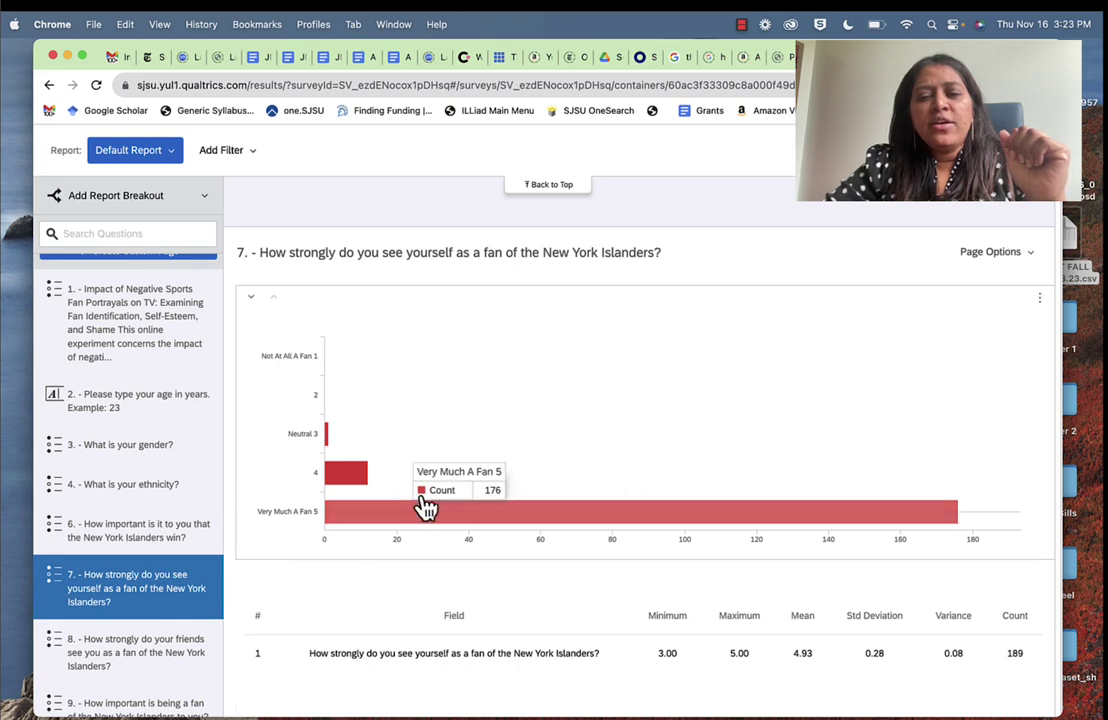
pyautogui.scroll(-3, 650, 556)
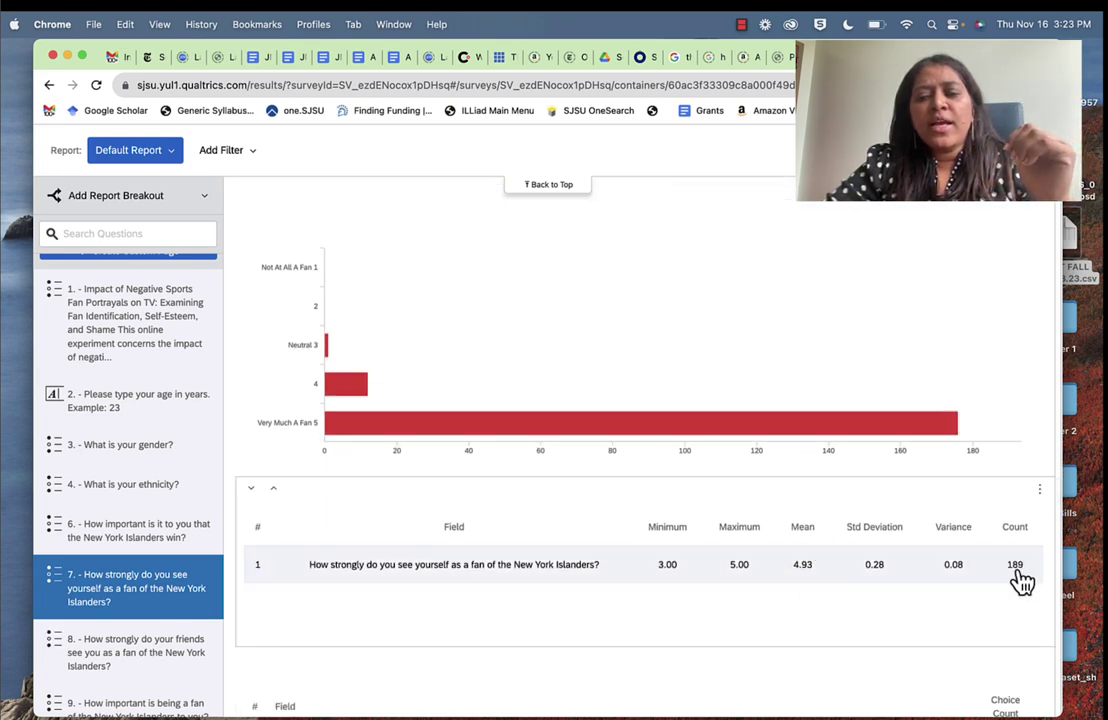
pyautogui.moveTo(747, 436)
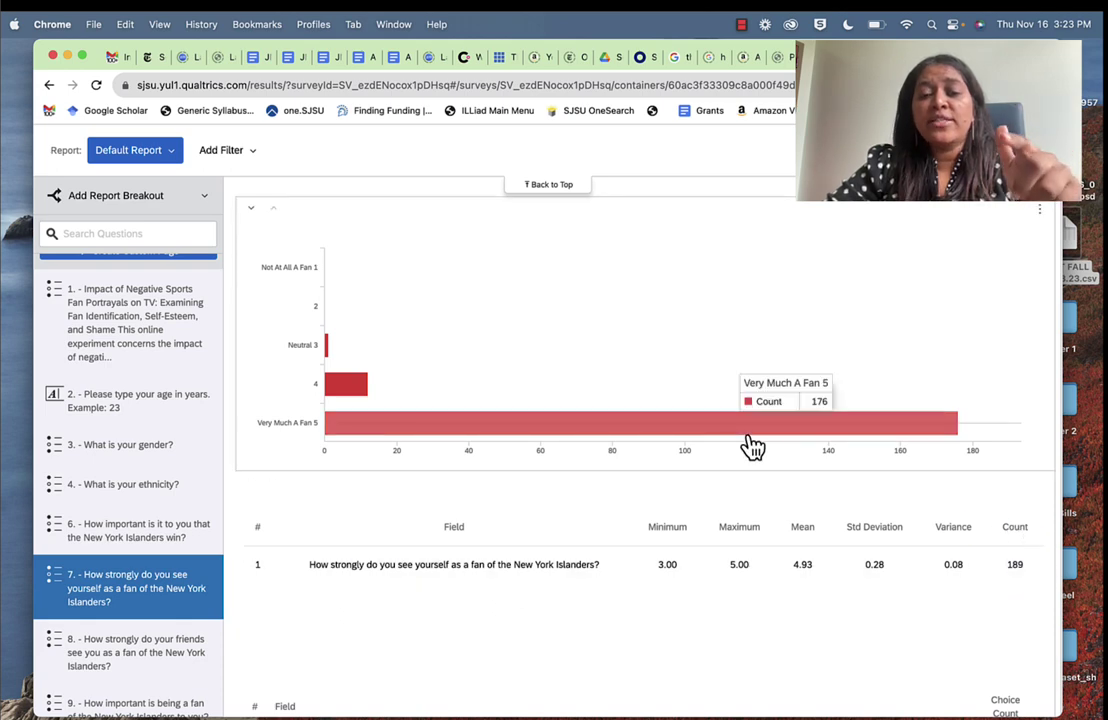
# - Return the report to the gender question, showing 189 Male of 227 responses
pyautogui.scroll(1, 562, 367)
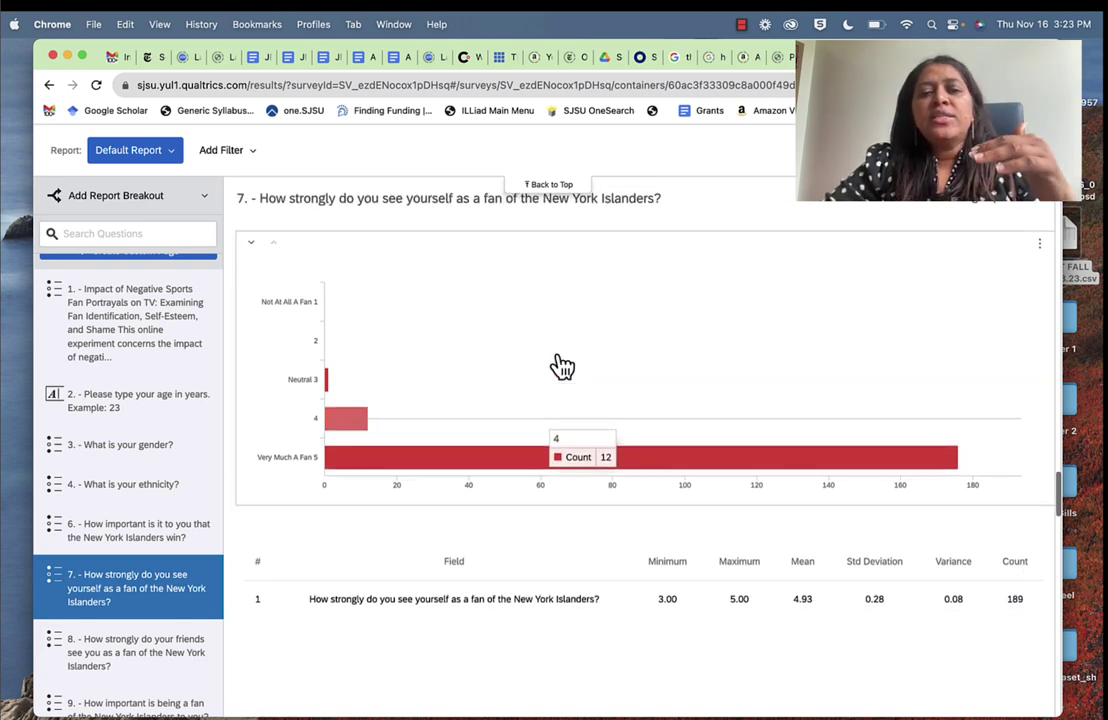
pyautogui.scroll(10, 562, 367)
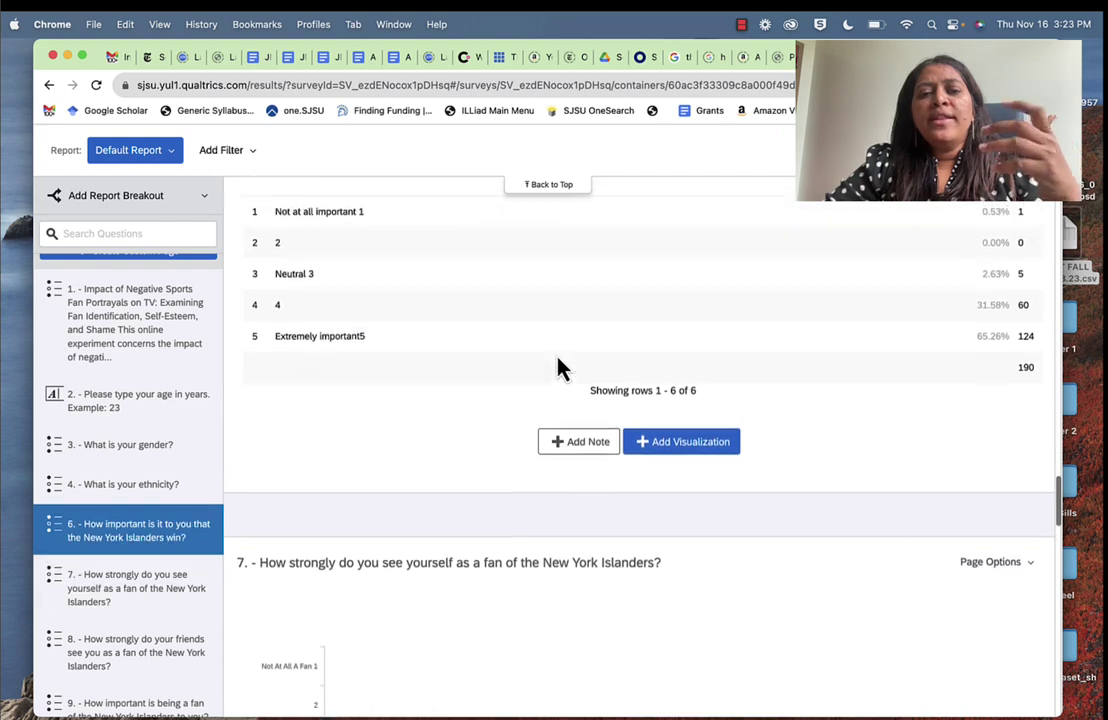
pyautogui.scroll(1, 562, 367)
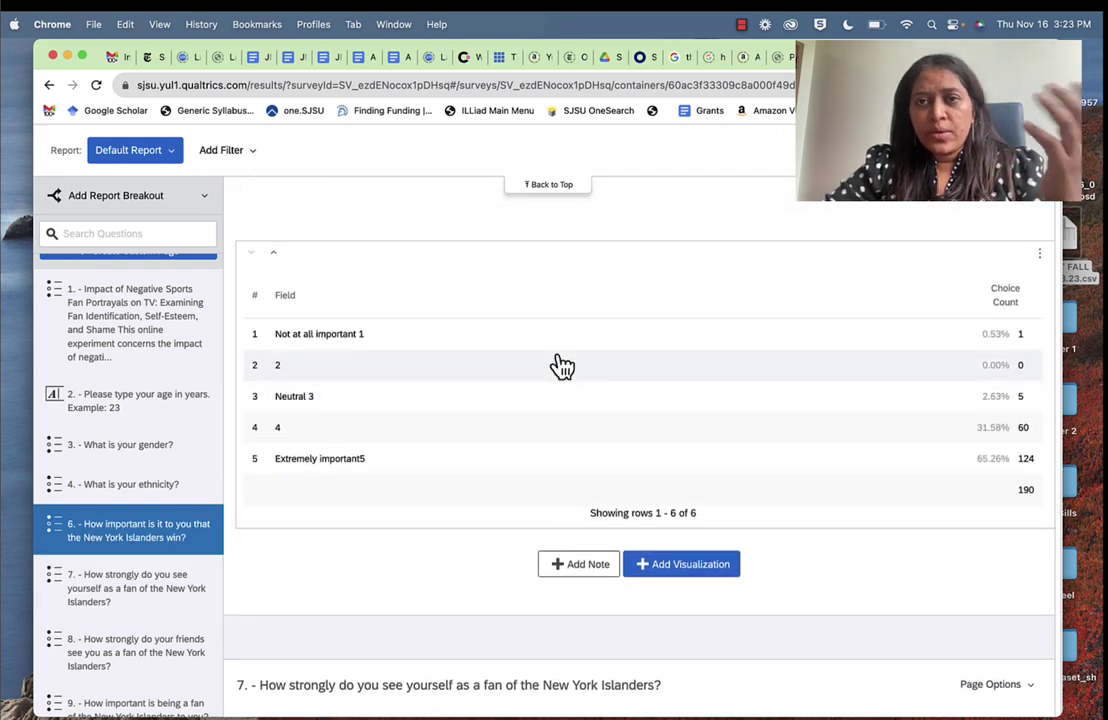
pyautogui.scroll(-2, 562, 367)
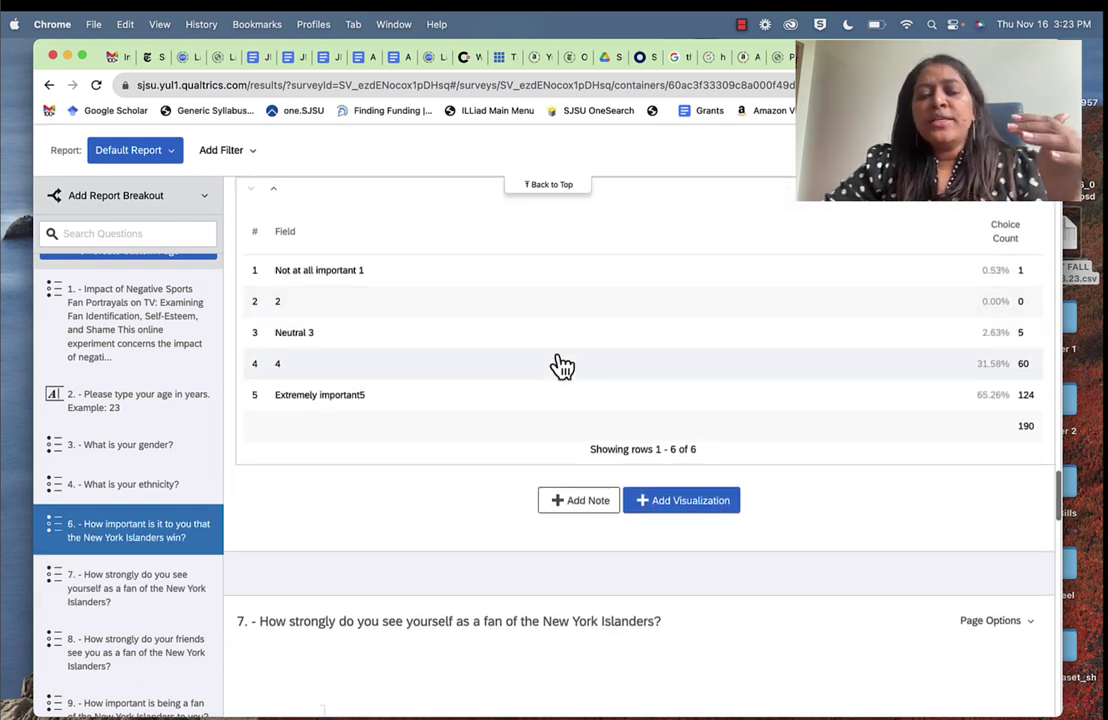
pyautogui.scroll(-3, 562, 367)
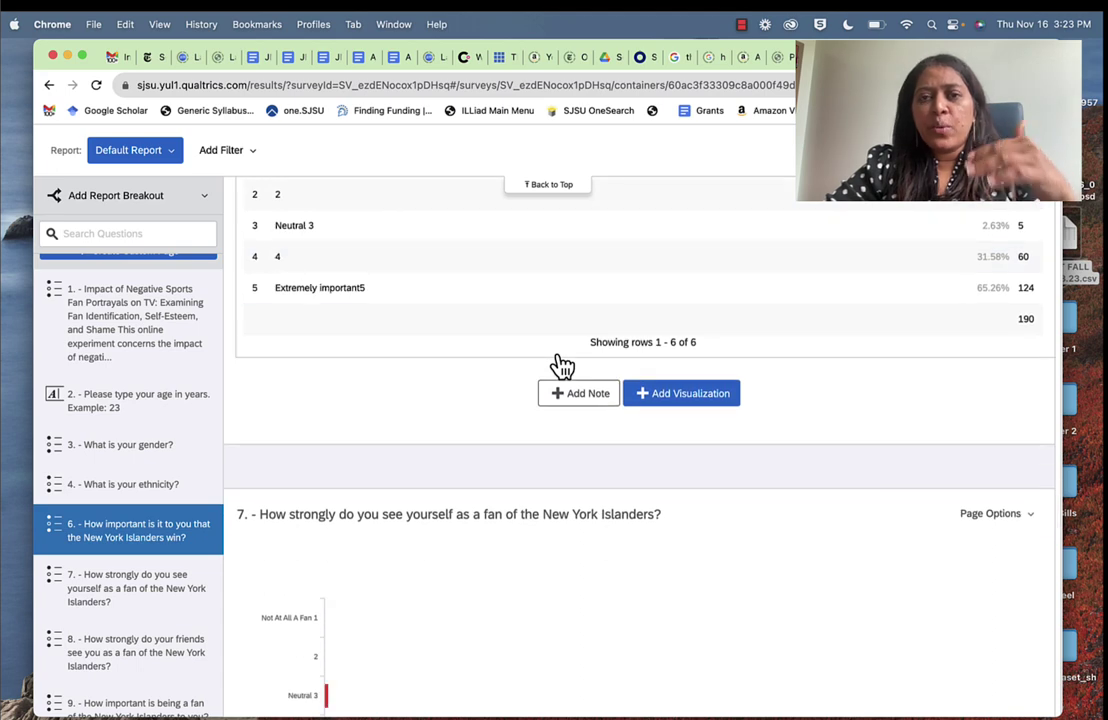
pyautogui.click(141, 457)
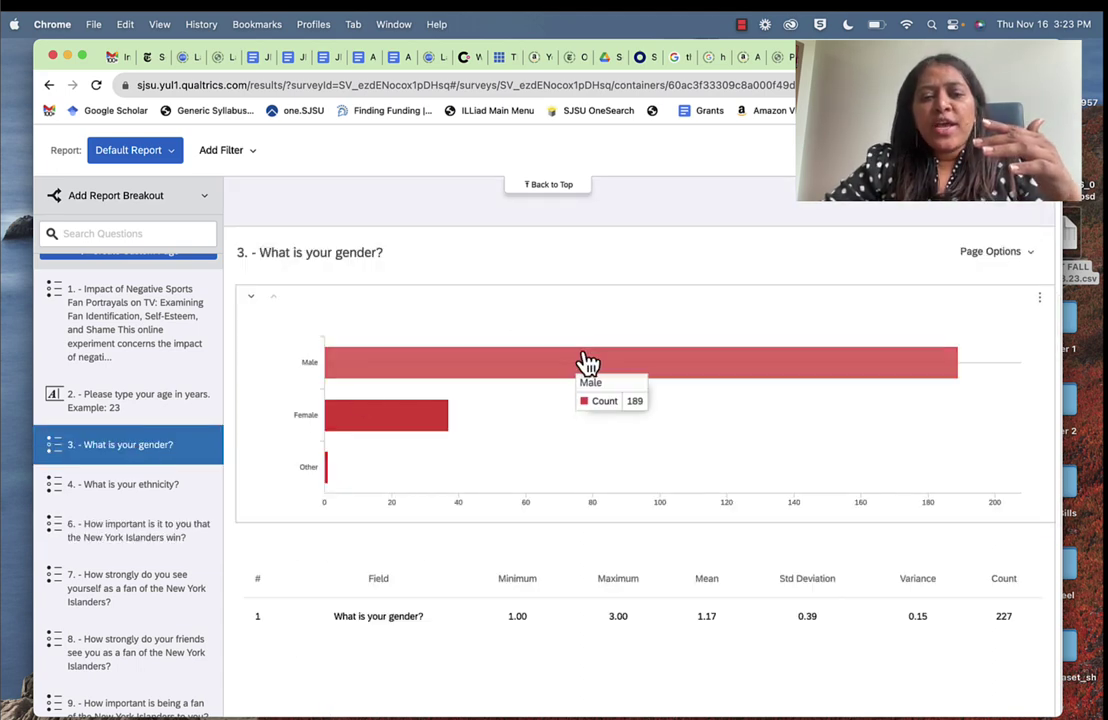
# - Read the gender counts, then scroll through question 4's ethnicity table
pyautogui.moveTo(562, 382)
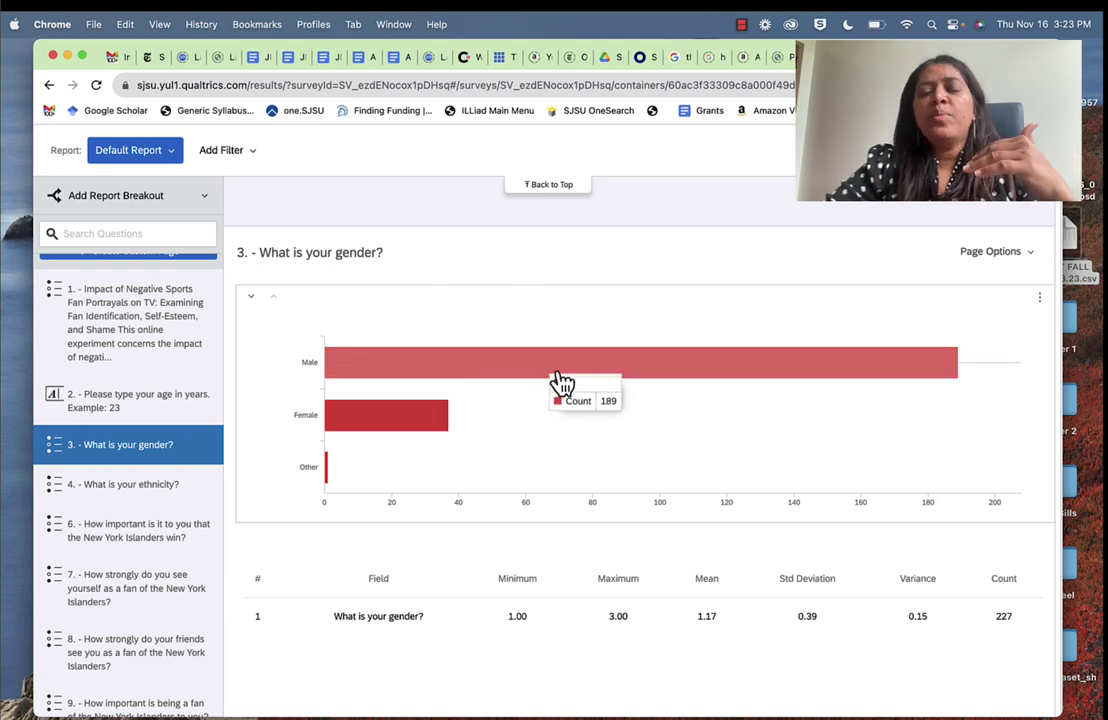
pyautogui.moveTo(734, 480)
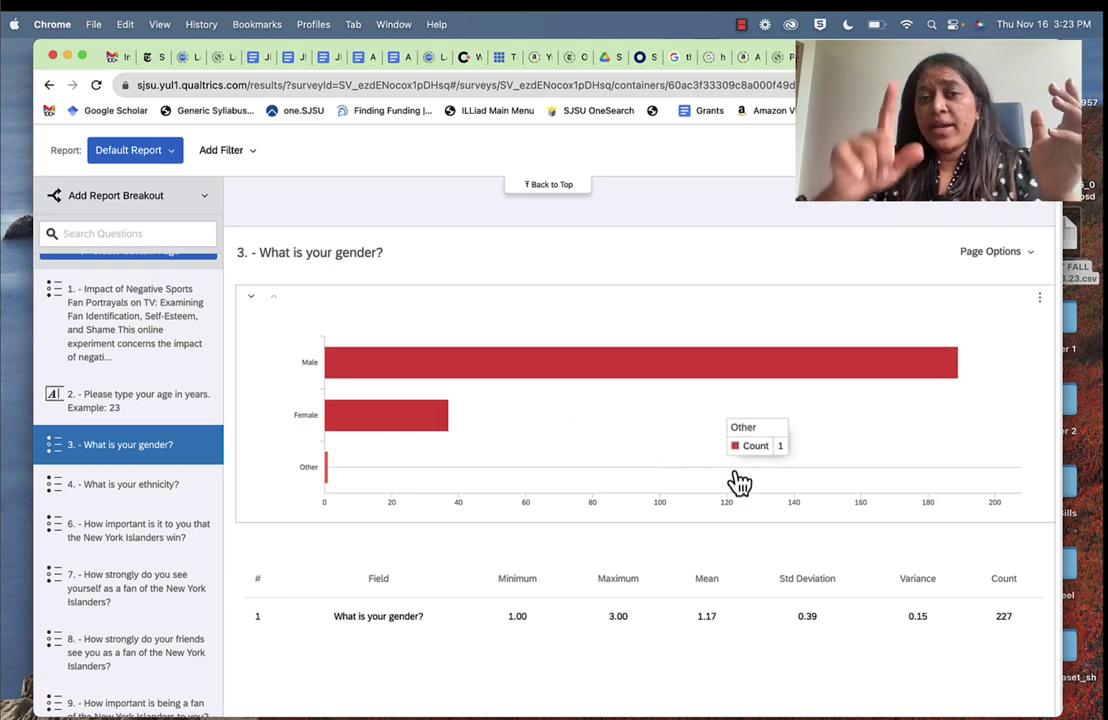
pyautogui.scroll(-5, 739, 483)
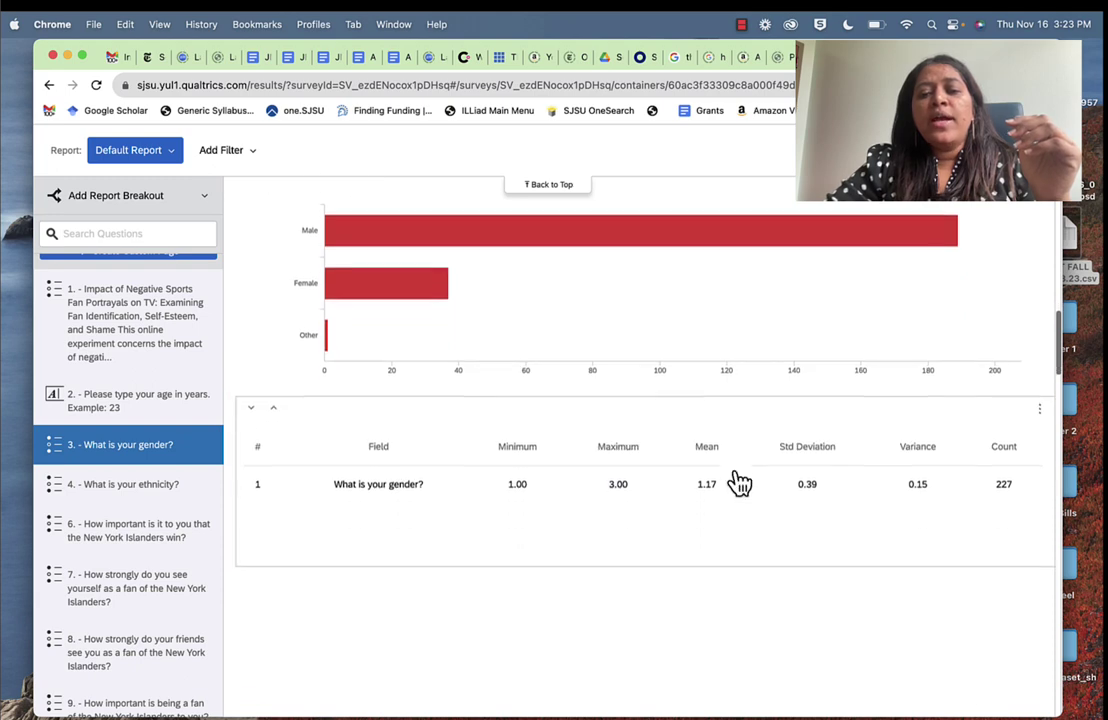
pyautogui.scroll(-1, 739, 483)
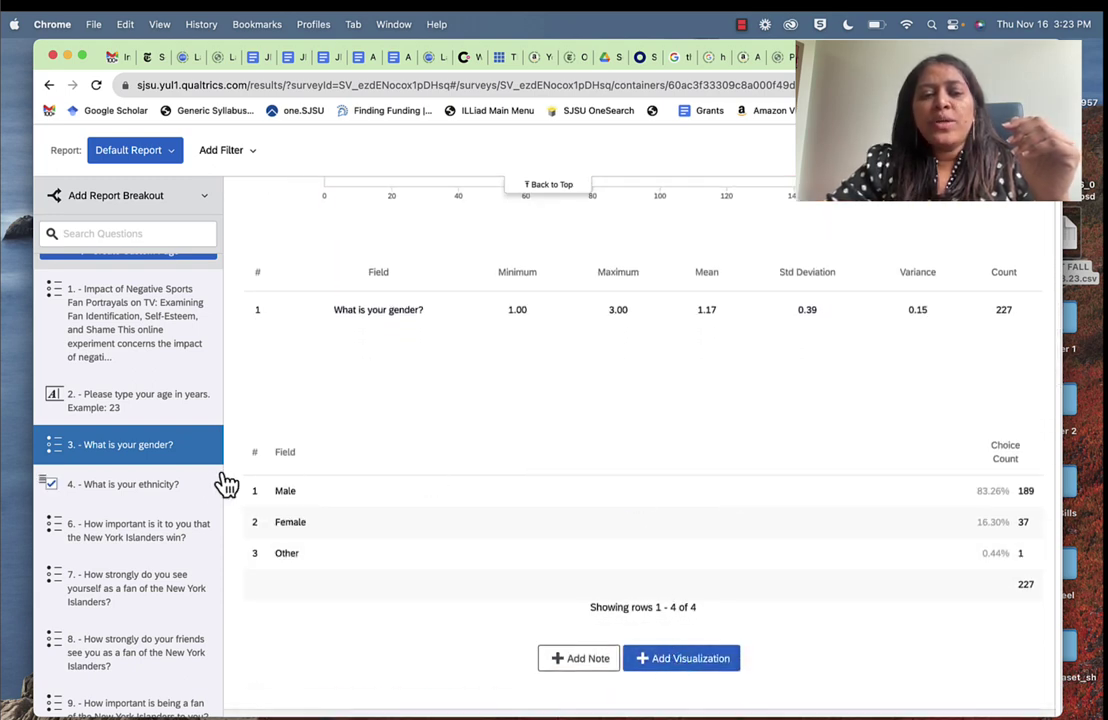
pyautogui.click(170, 487)
pyautogui.moveTo(705, 418)
pyautogui.scroll(-10, 705, 418)
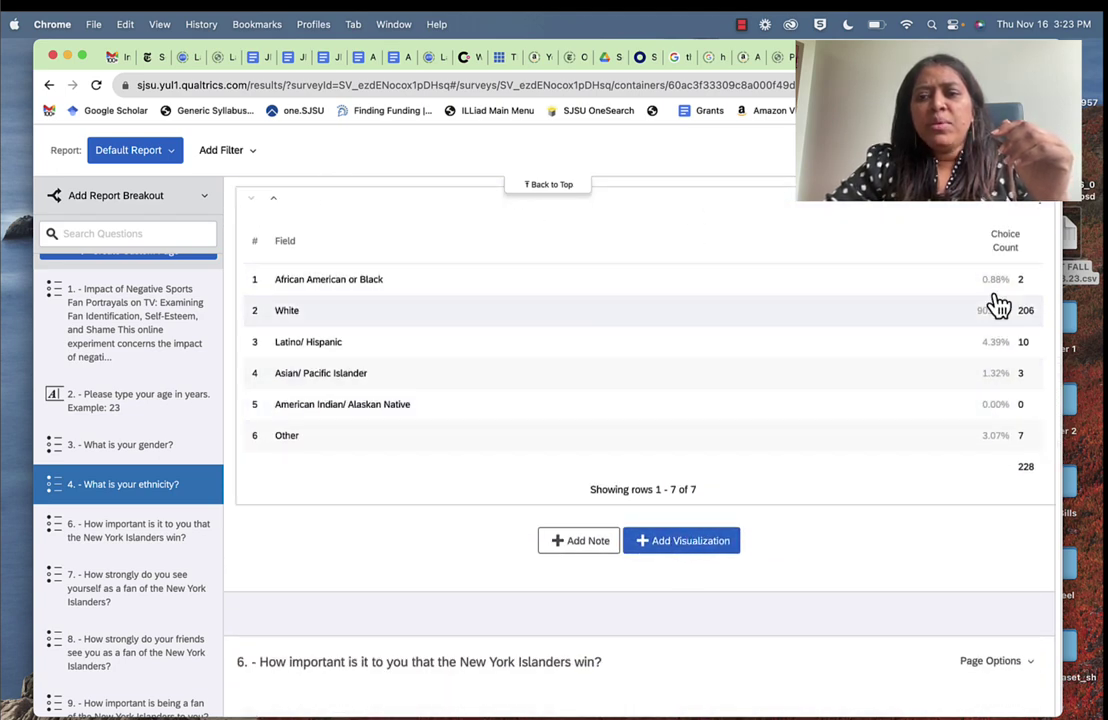
pyautogui.scroll(8, 718, 295)
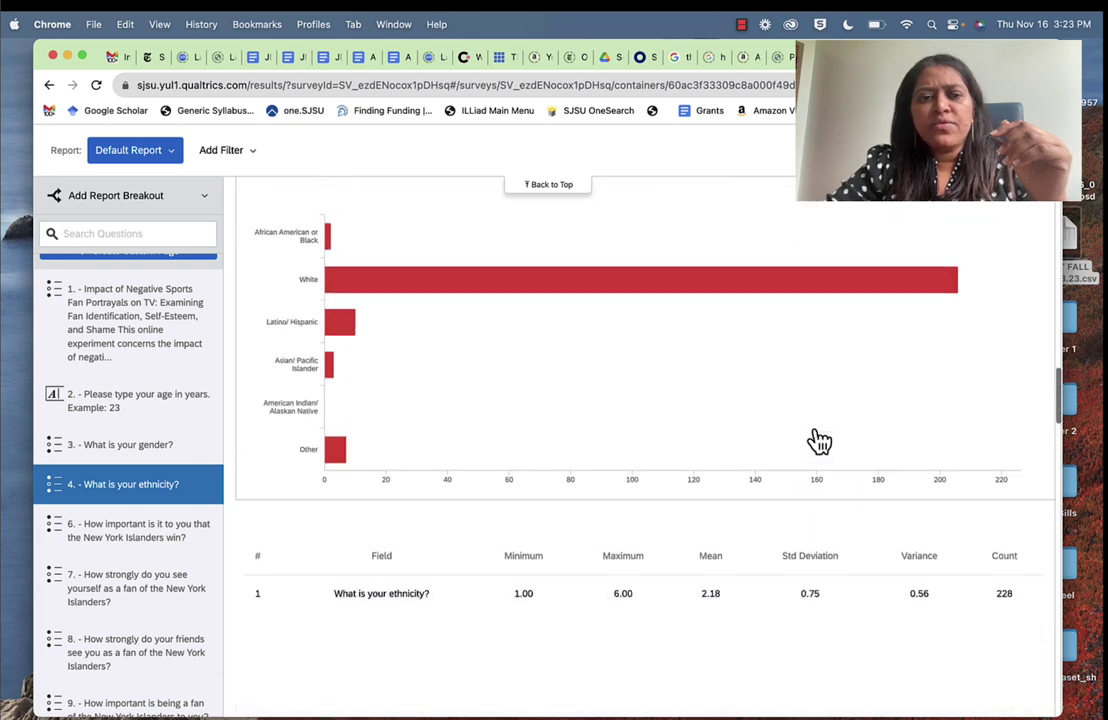
# - Recheck the gender totals (Male 189, Female 37, Other 1), then return to ethnicity
pyautogui.click(150, 446)
pyautogui.scroll(-5, 638, 445)
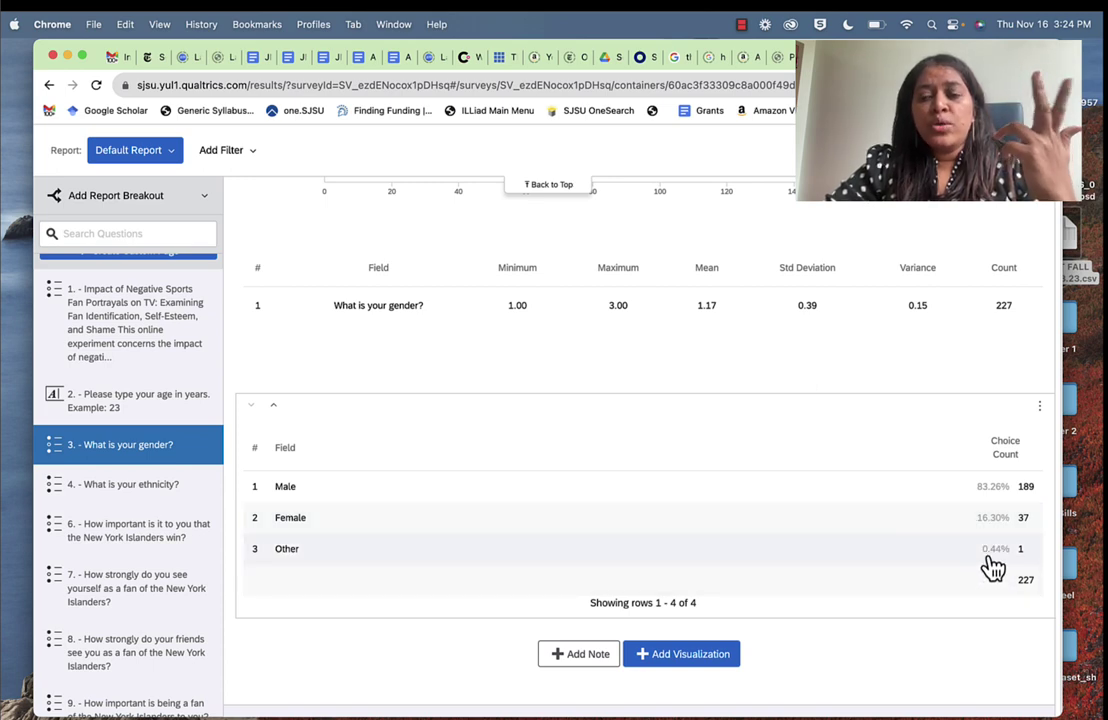
pyautogui.click(150, 488)
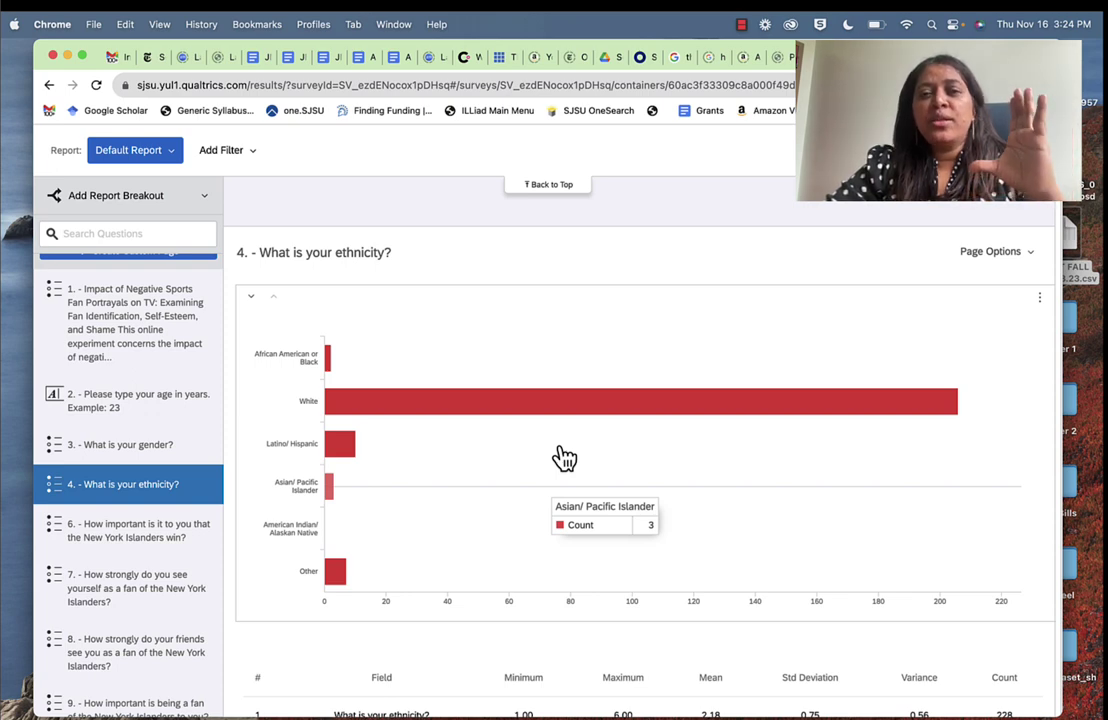
pyautogui.scroll(-2, 564, 455)
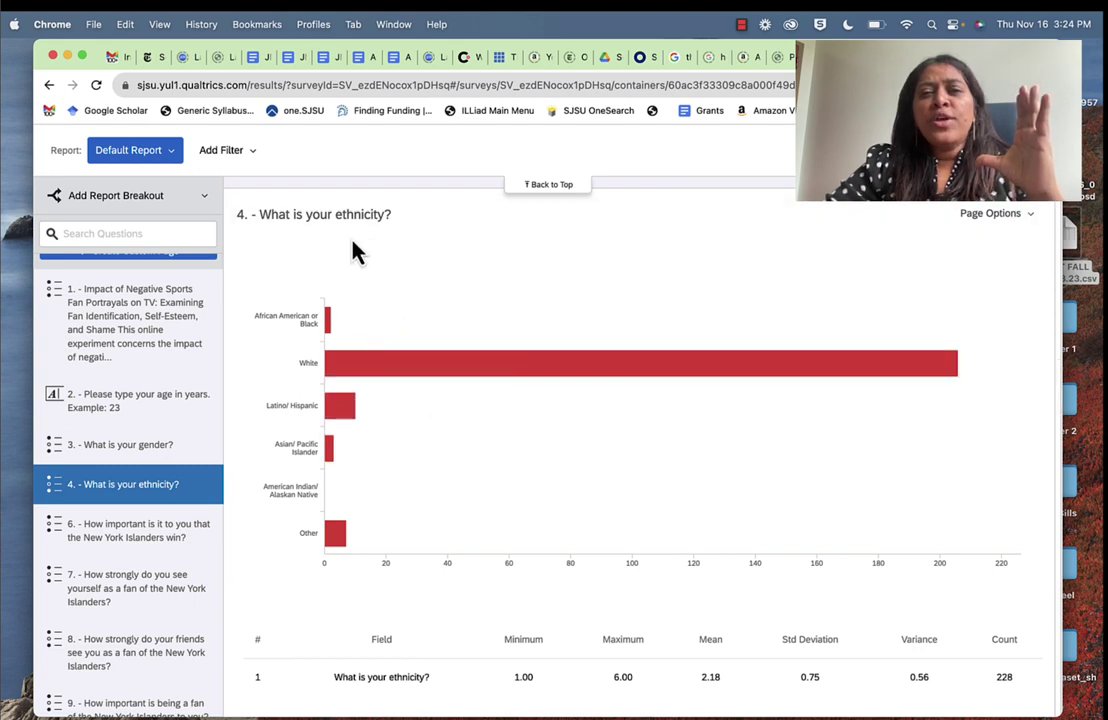
pyautogui.scroll(-3, 755, 465)
pyautogui.scroll(-6, 755, 465)
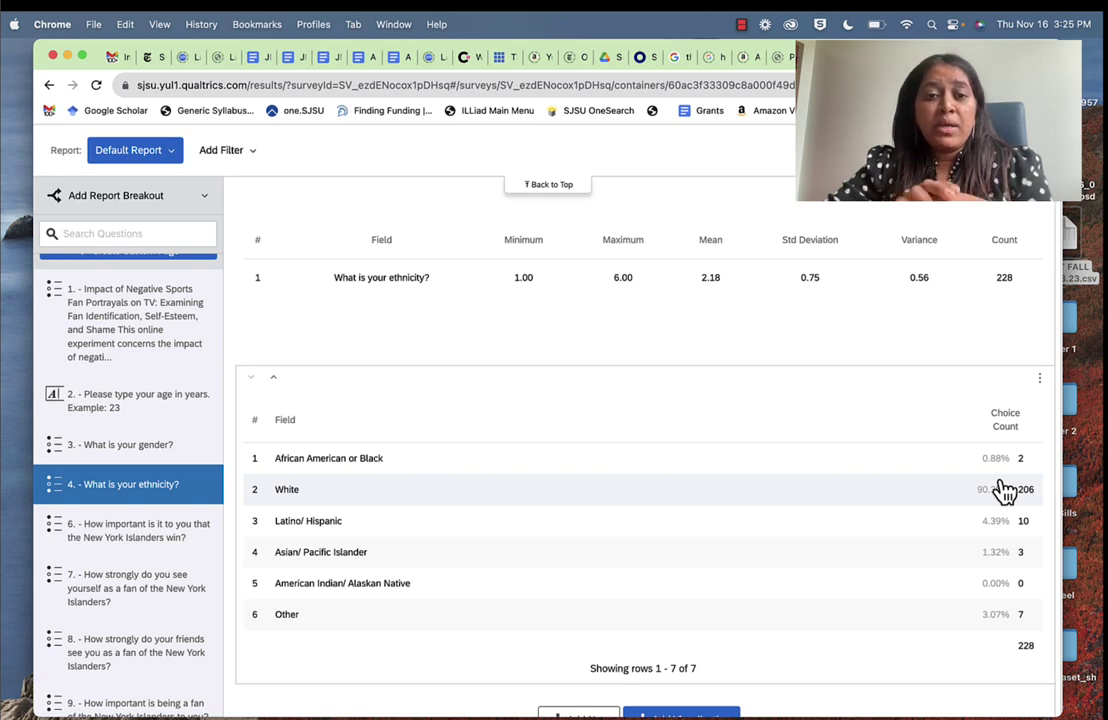
pyautogui.scroll(2, 1004, 490)
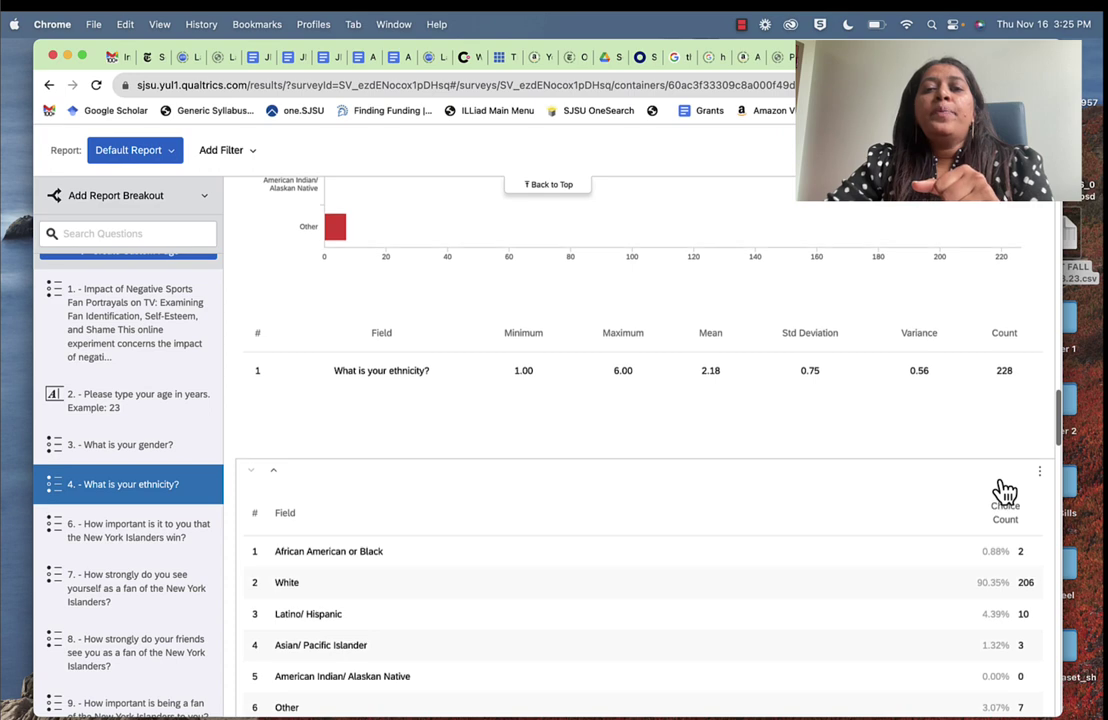
pyautogui.scroll(-4, 1004, 490)
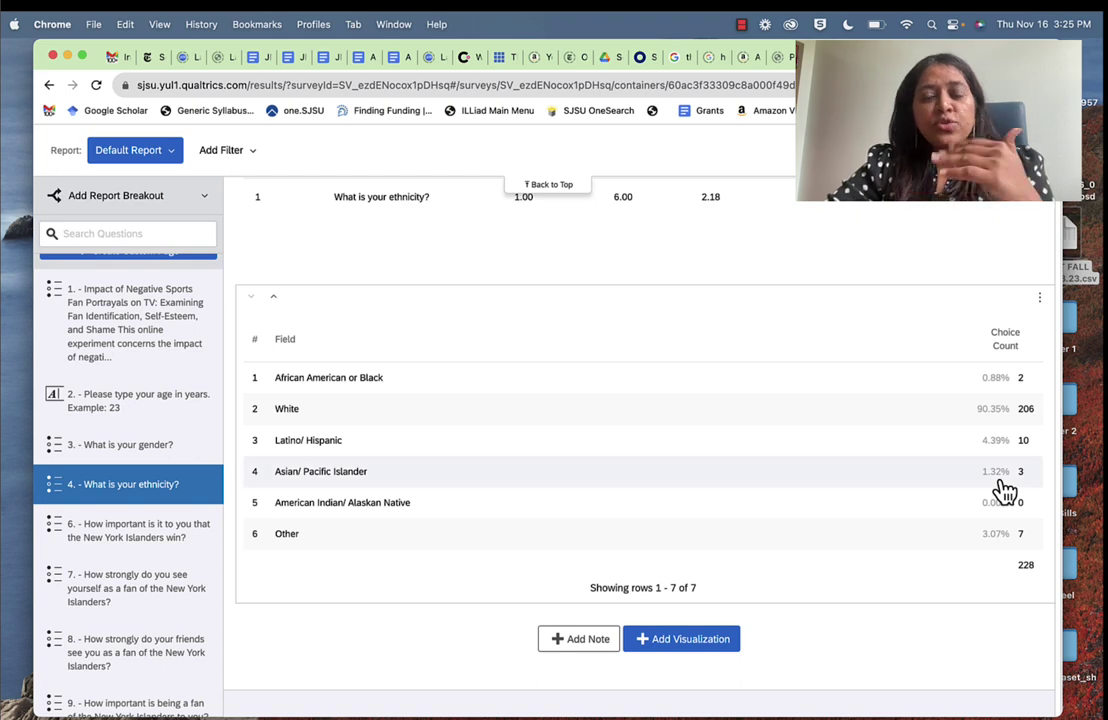
pyautogui.scroll(-4, 173, 564)
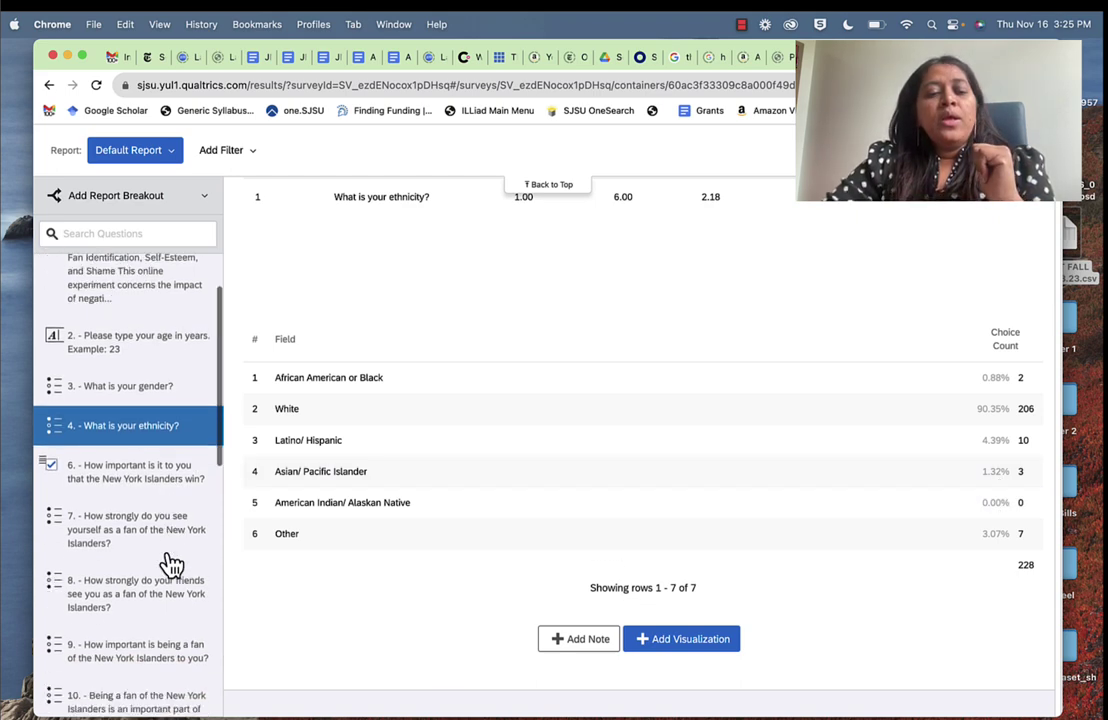
# - Step through the results for questions 9, 10 and 11
pyautogui.click(160, 545)
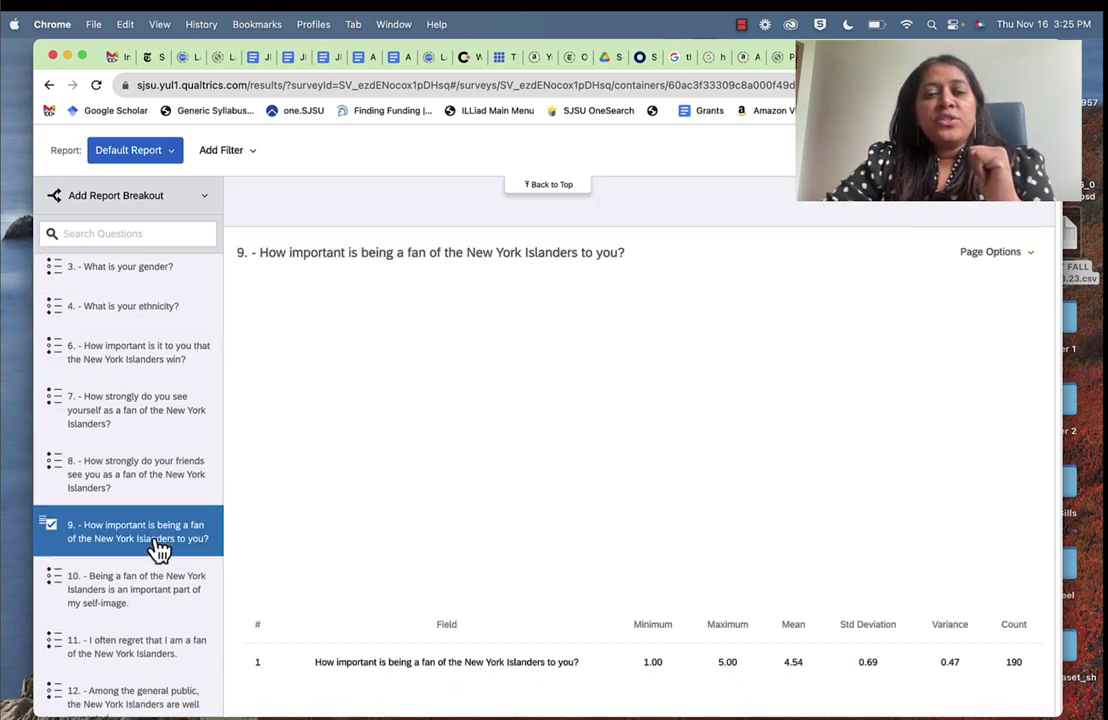
pyautogui.scroll(-2, 160, 550)
pyautogui.click(136, 495)
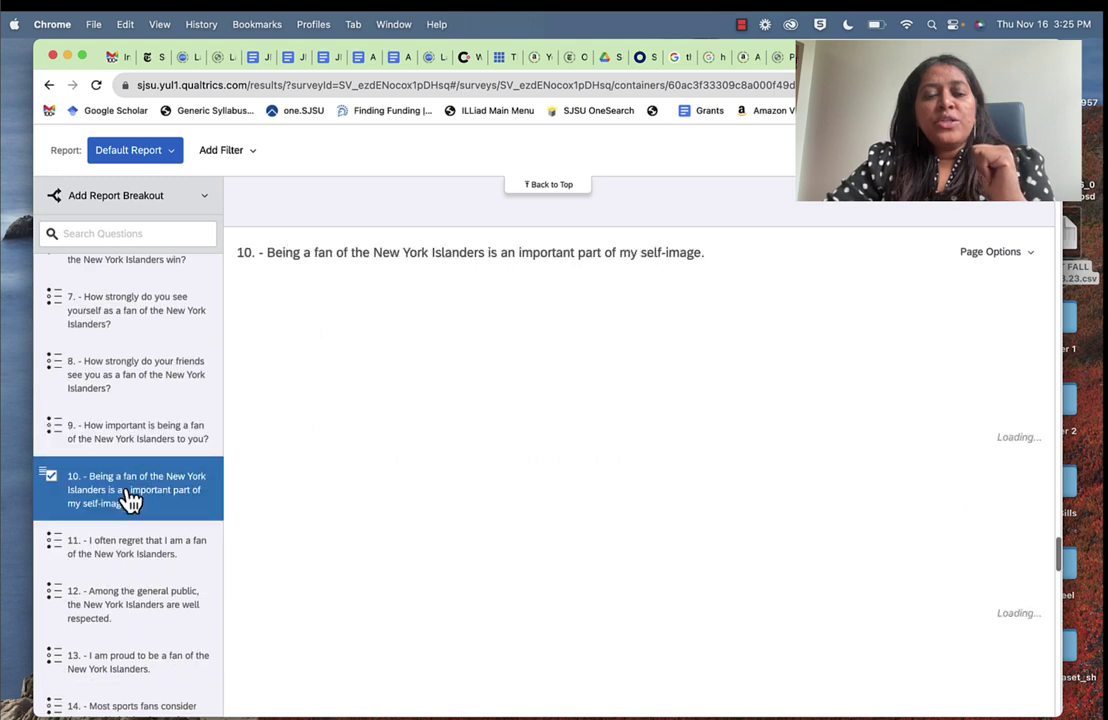
pyautogui.click(143, 570)
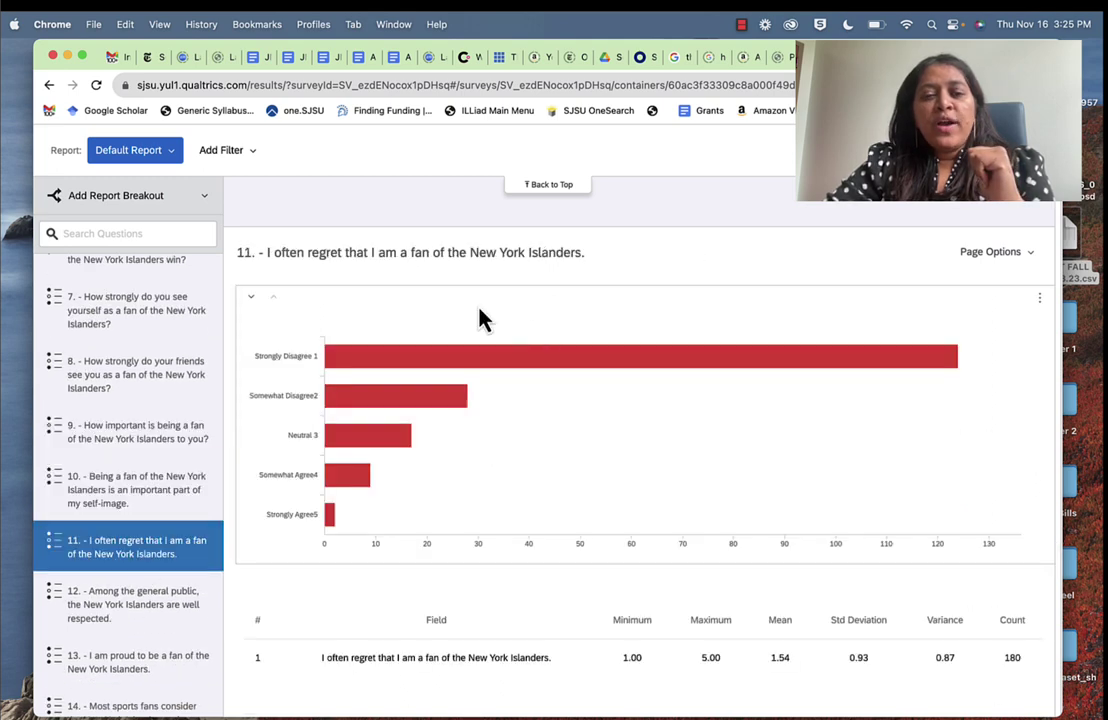
# - Read question 11's regret results (mean 1.54, 180 responses), then jump back to question 1
pyautogui.scroll(-5, 425, 487)
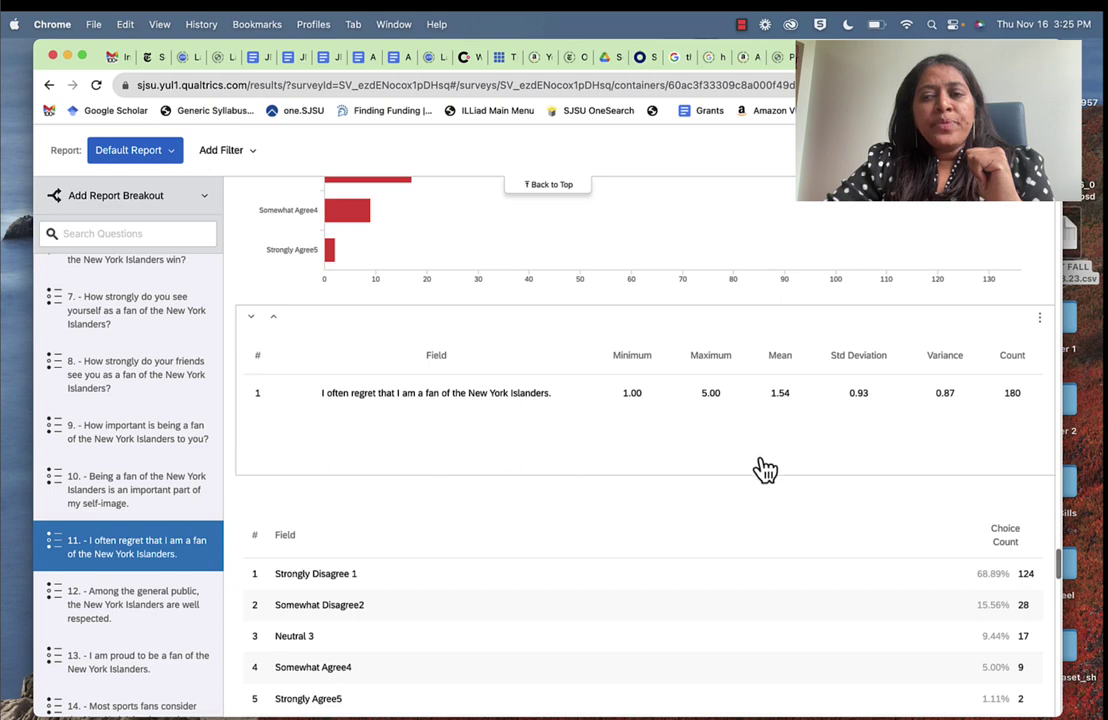
pyautogui.scroll(-1, 806, 378)
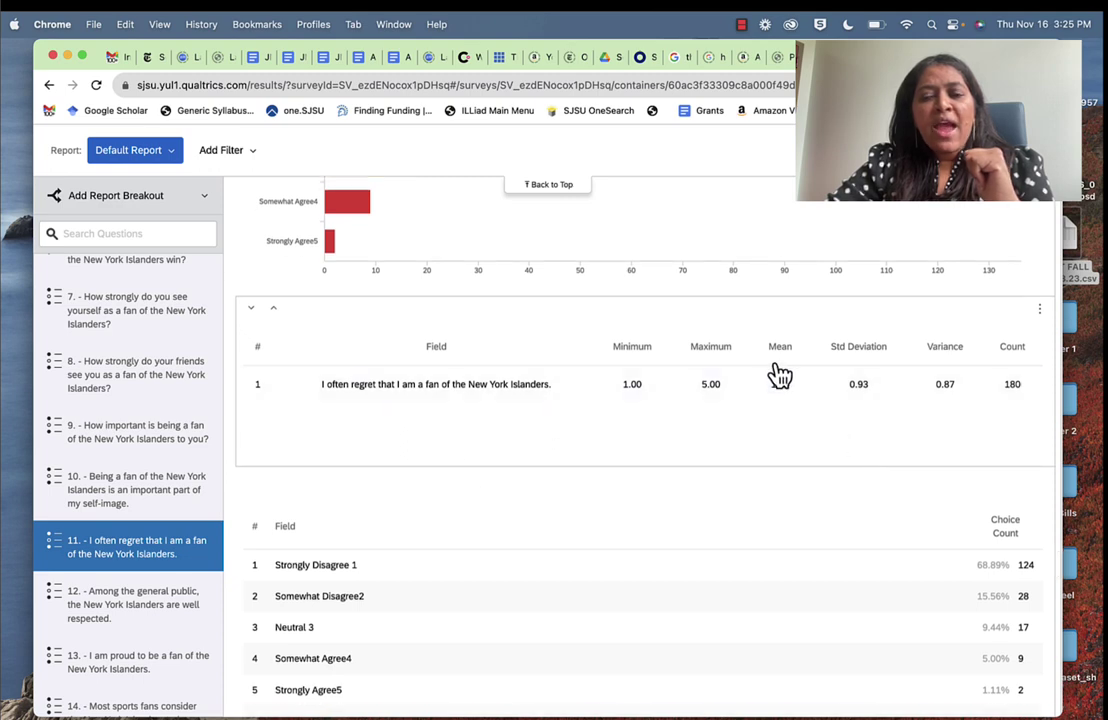
pyautogui.scroll(-2, 781, 377)
pyautogui.scroll(-1, 781, 377)
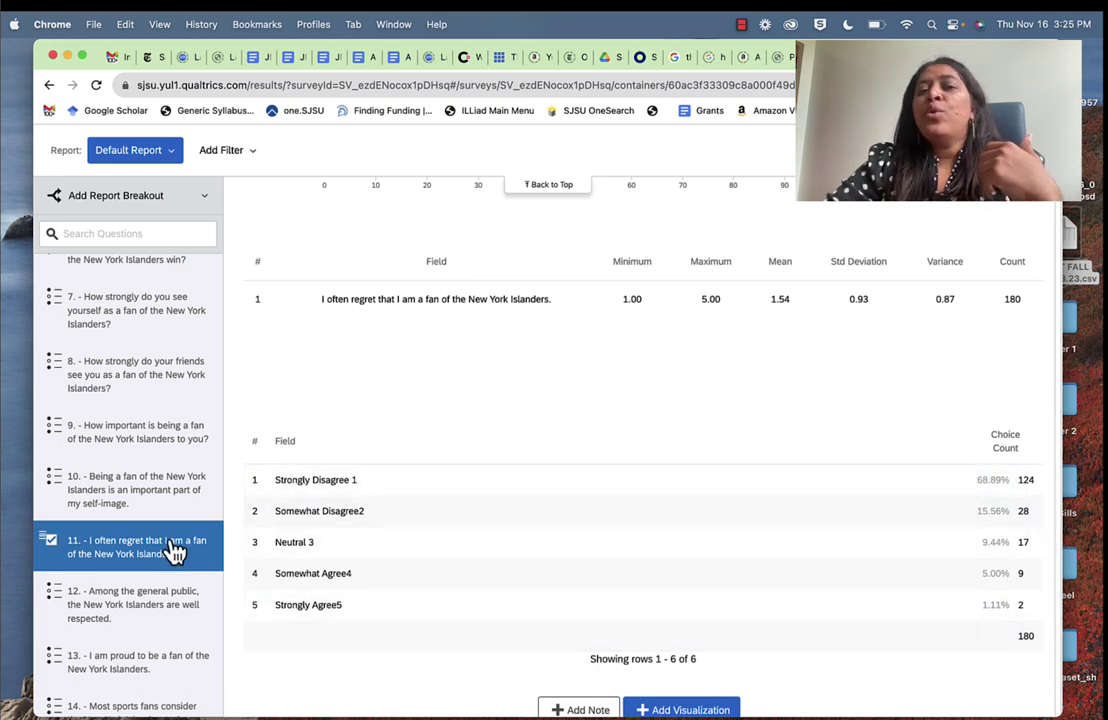
pyautogui.scroll(-2, 173, 549)
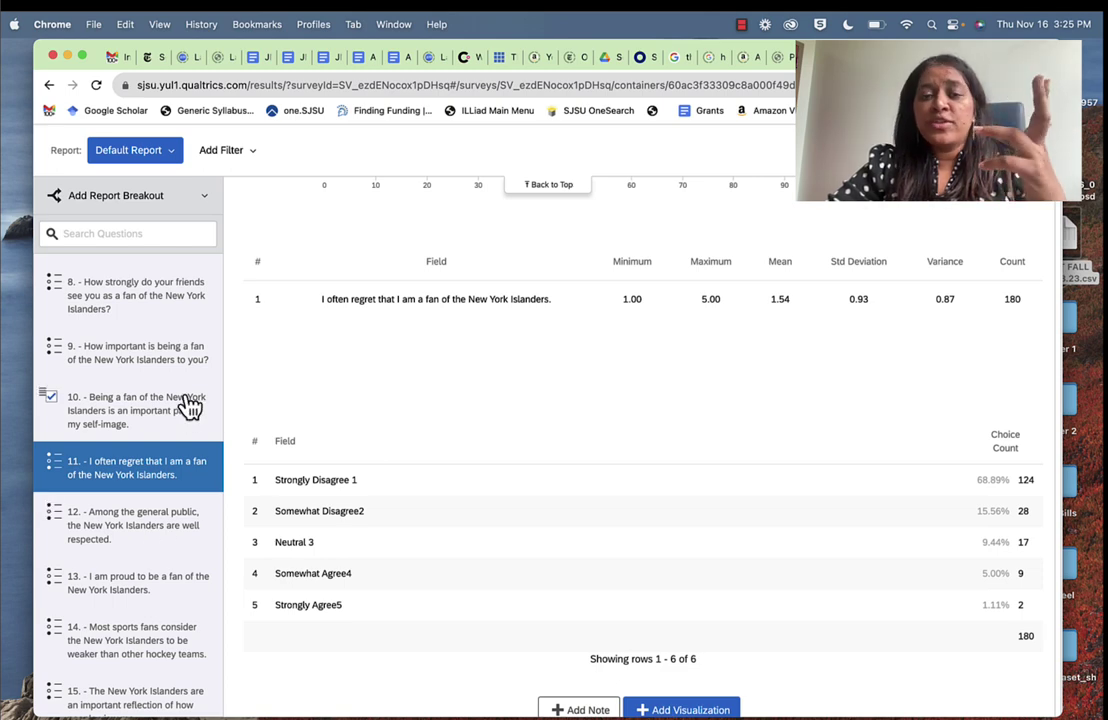
pyautogui.scroll(10, 124, 408)
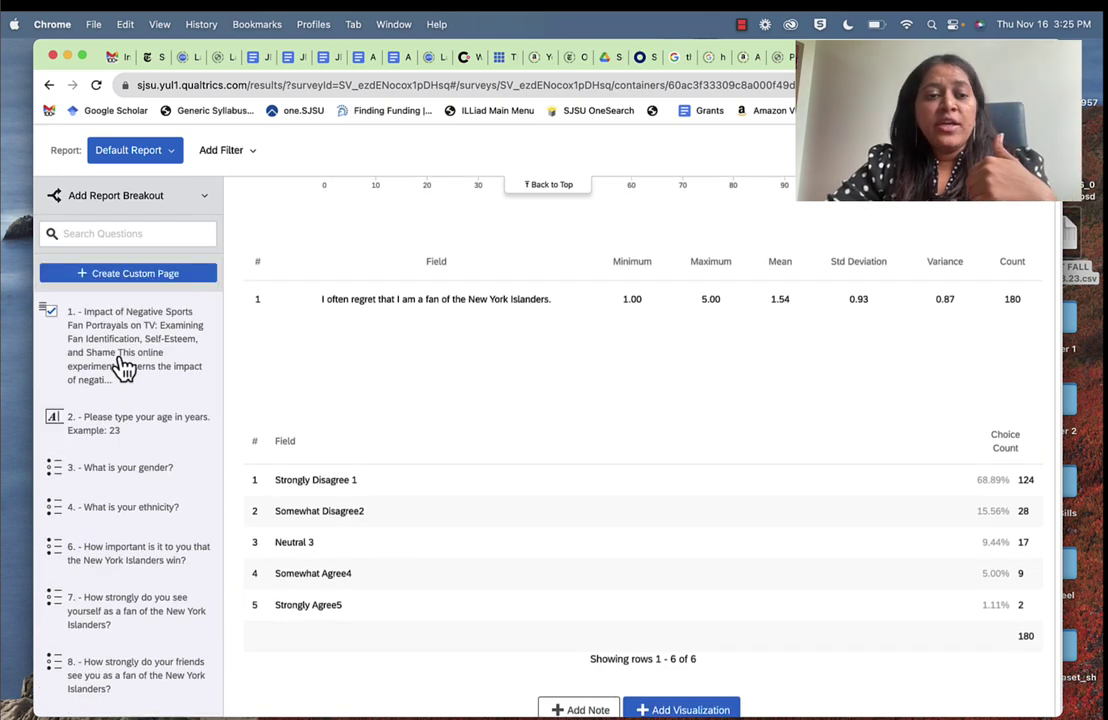
pyautogui.click(119, 366)
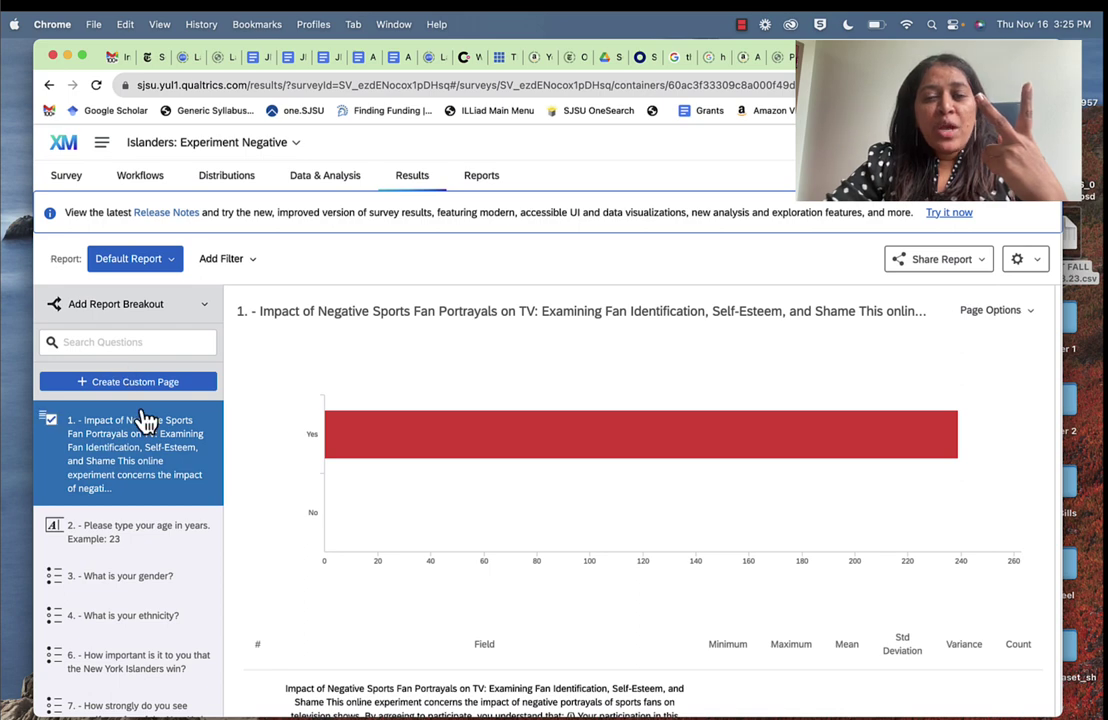
# - Show the gender chart and table: mean 1.17, SD 0.39, 227 responses
pyautogui.scroll(-5, 143, 420)
pyautogui.scroll(-3, 500, 488)
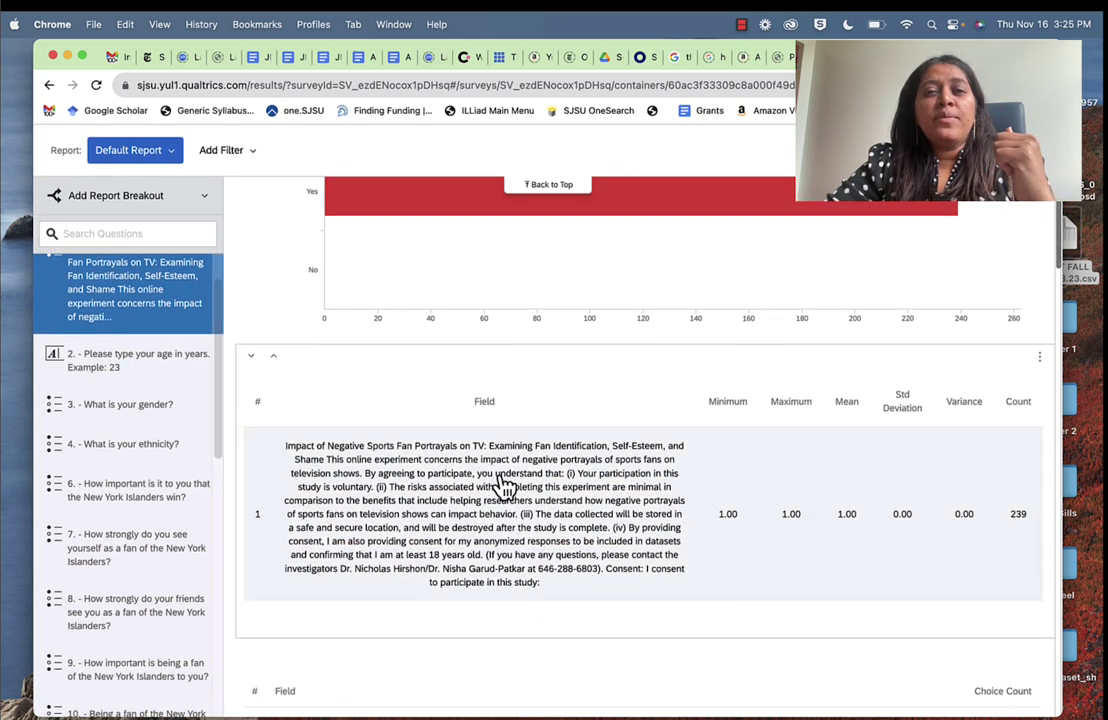
pyautogui.click(153, 410)
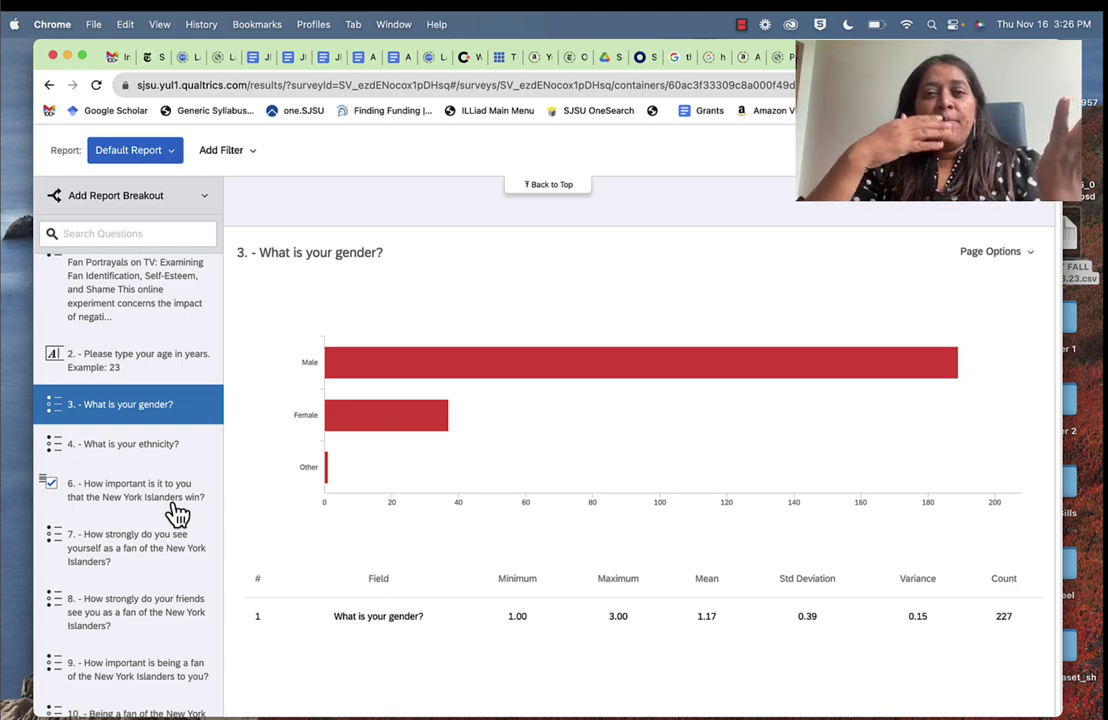
pyautogui.scroll(-6, 177, 513)
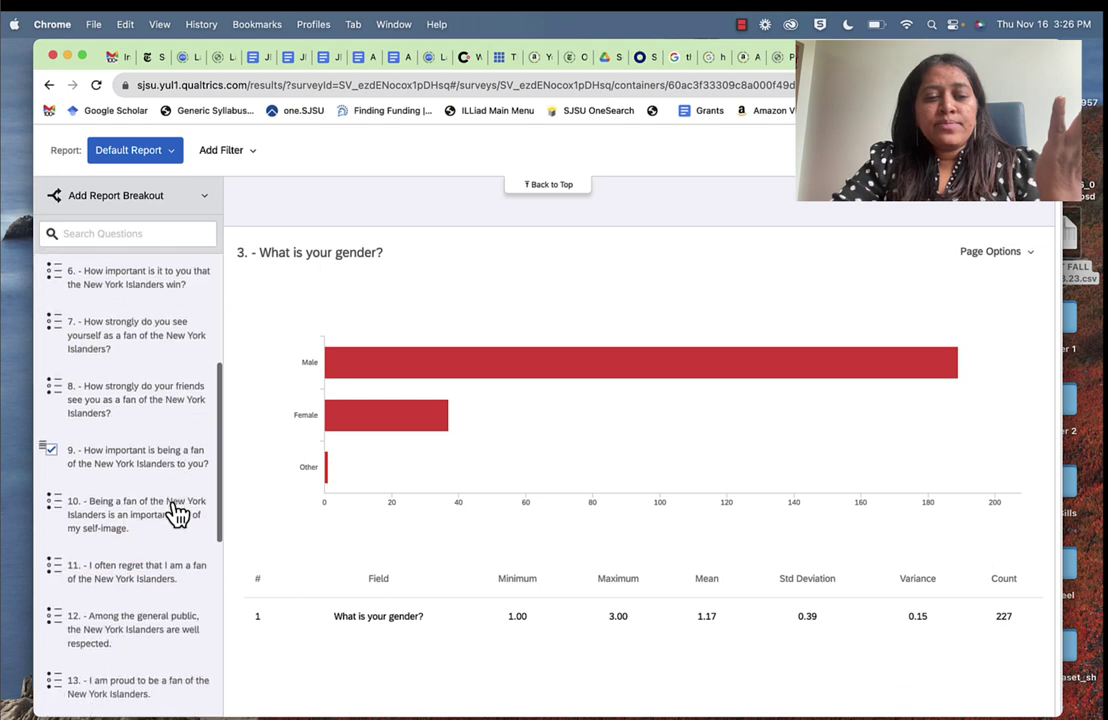
pyautogui.scroll(-2, 173, 525)
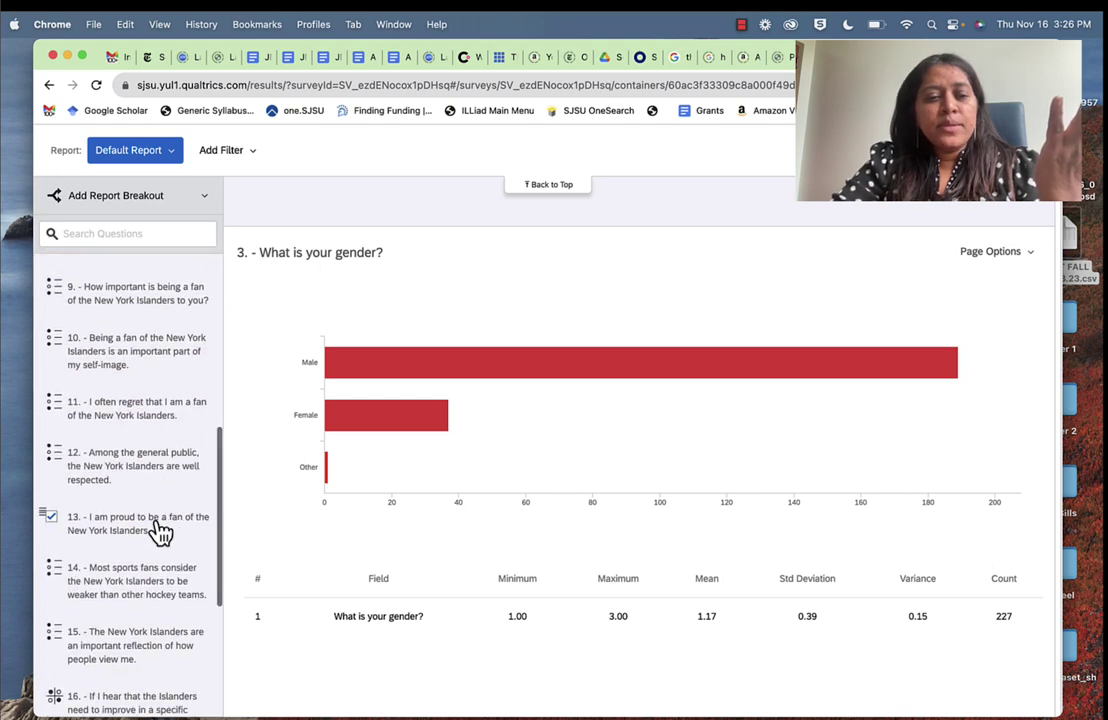
# - Show question 13's results and scroll back up through the earlier questions
pyautogui.click(160, 533)
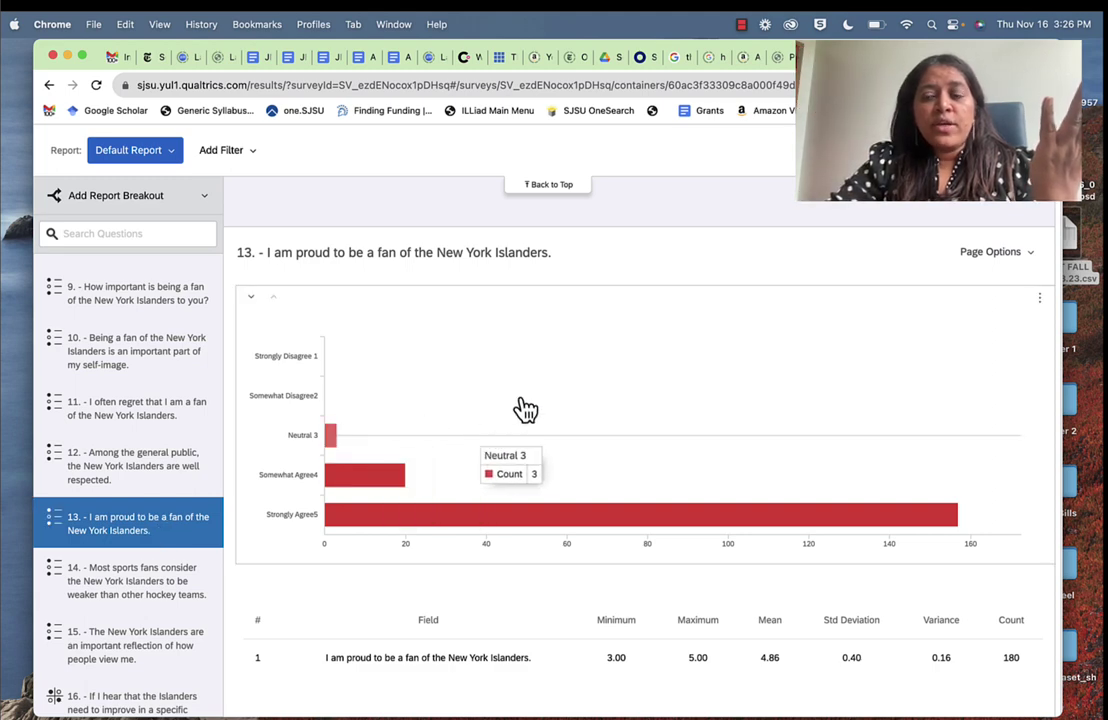
pyautogui.scroll(10, 534, 403)
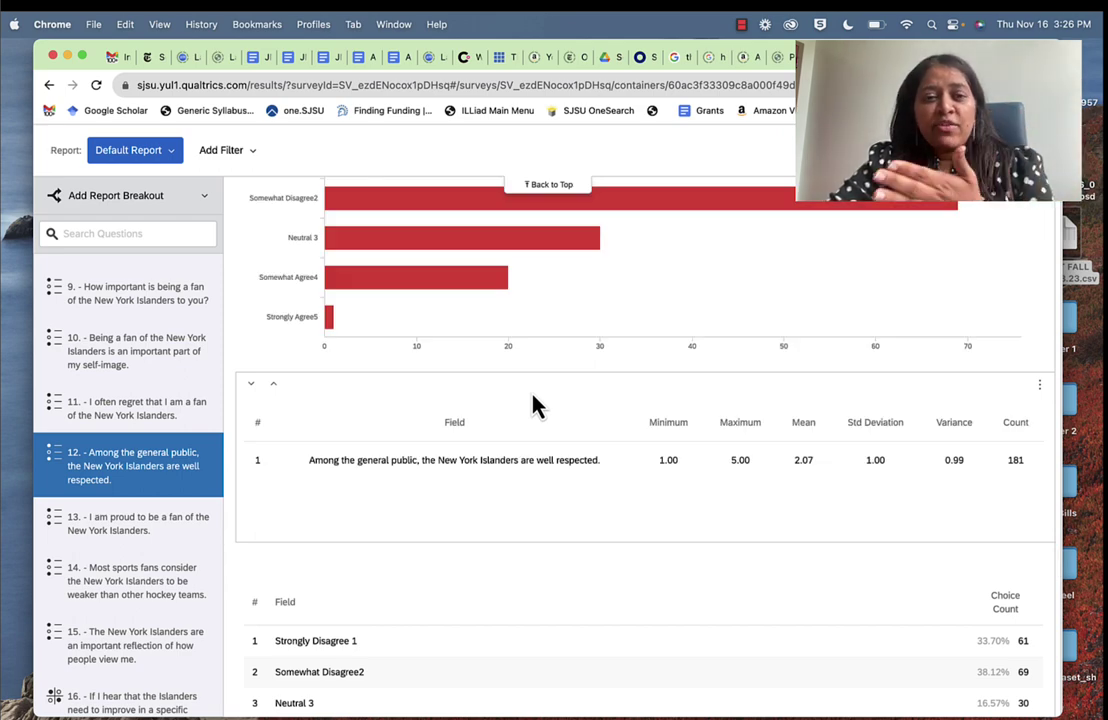
pyautogui.scroll(5, 465, 290)
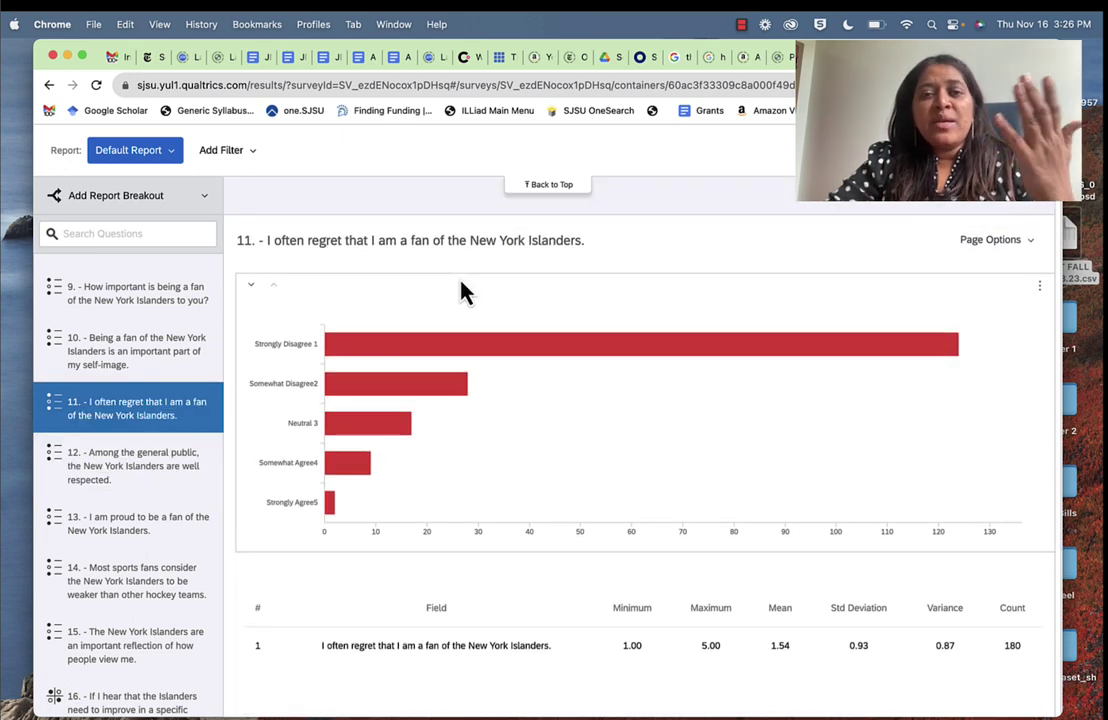
pyautogui.scroll(10, 463, 290)
pyautogui.scroll(2, 112, 278)
pyautogui.scroll(5, 112, 278)
# - Leave the report for Data & Analysis, listing 249 responses at 100 per page
pyautogui.scroll(10, 549, 272)
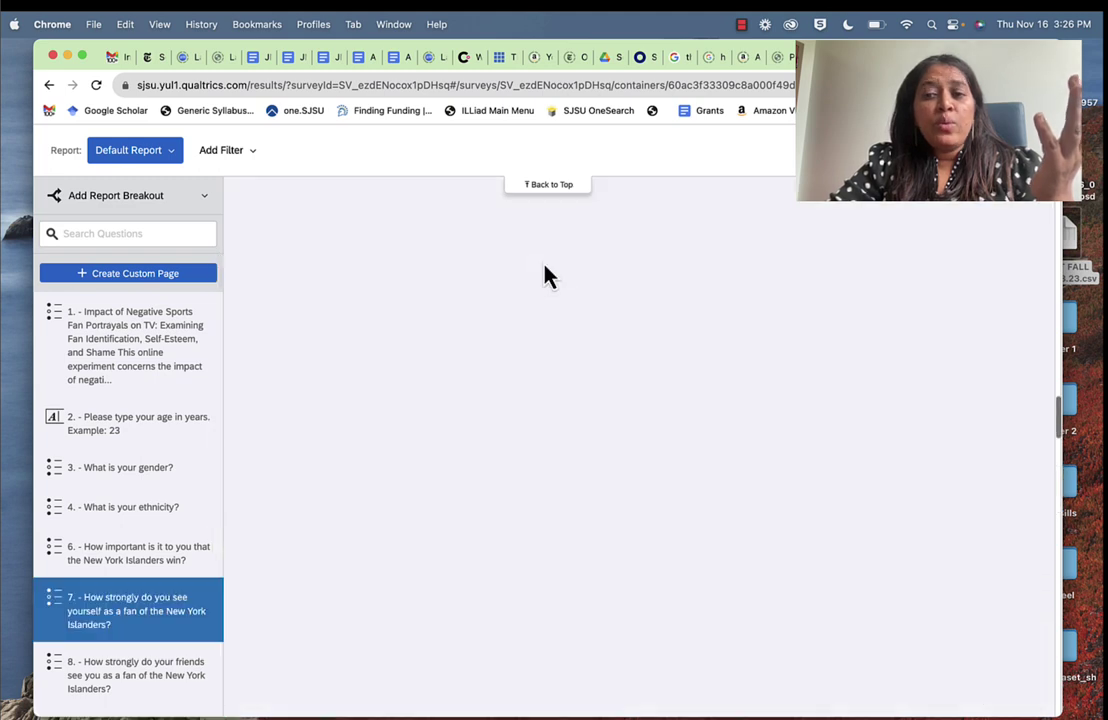
pyautogui.scroll(10, 549, 272)
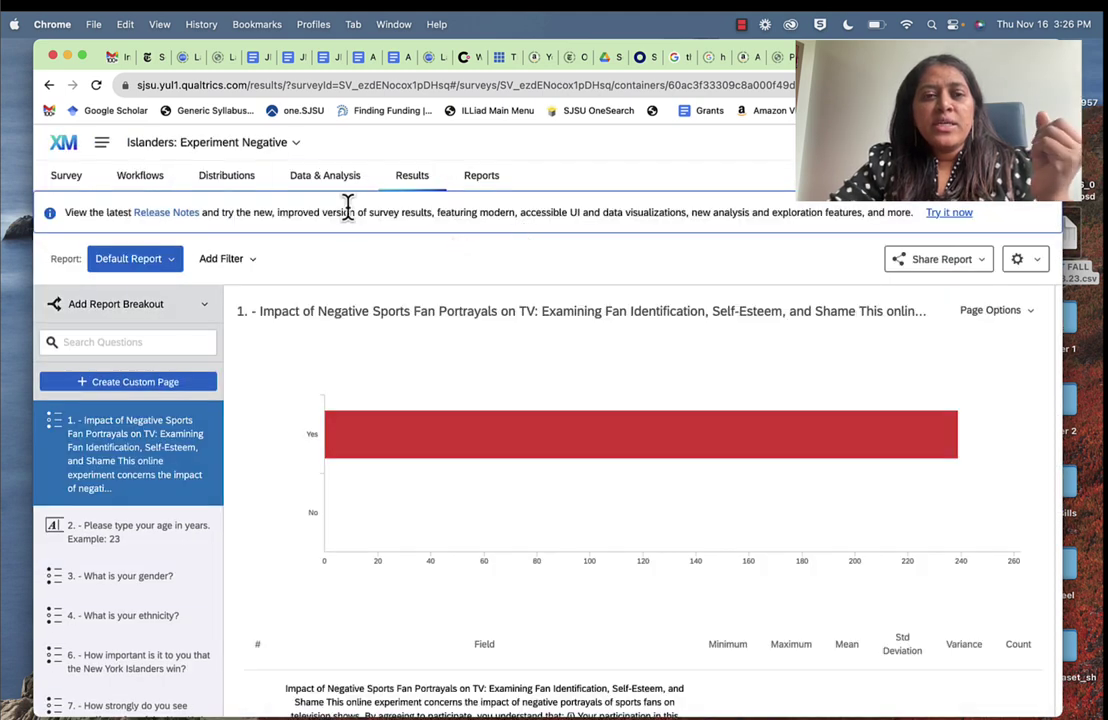
pyautogui.click(418, 190)
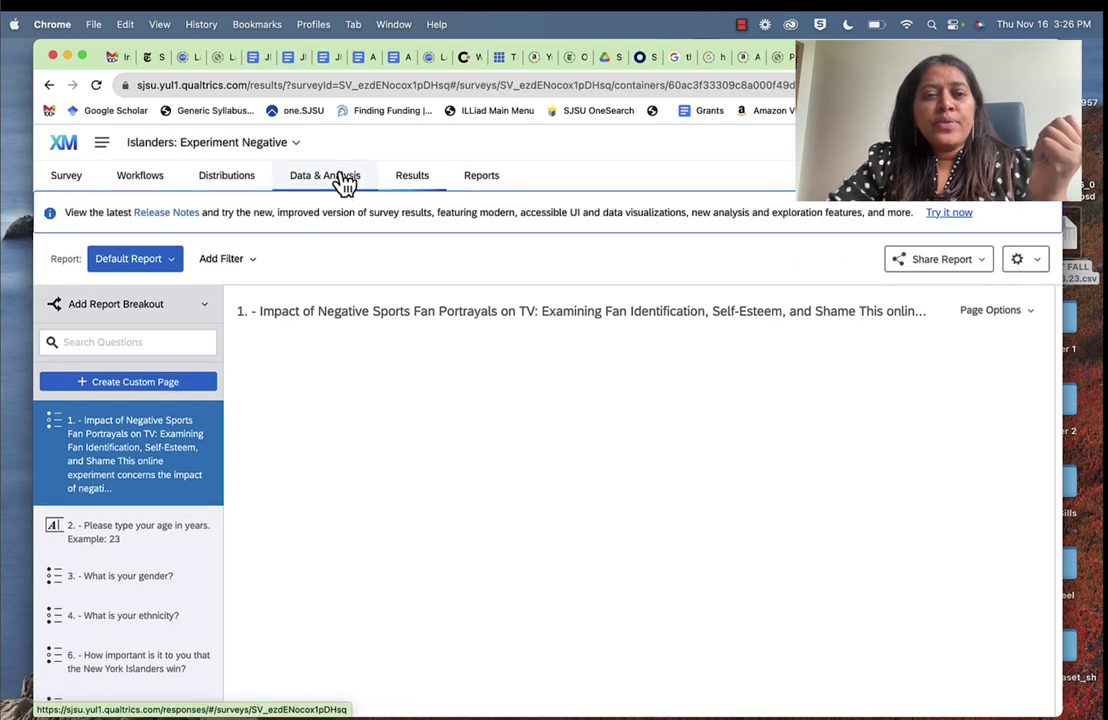
pyautogui.click(345, 180)
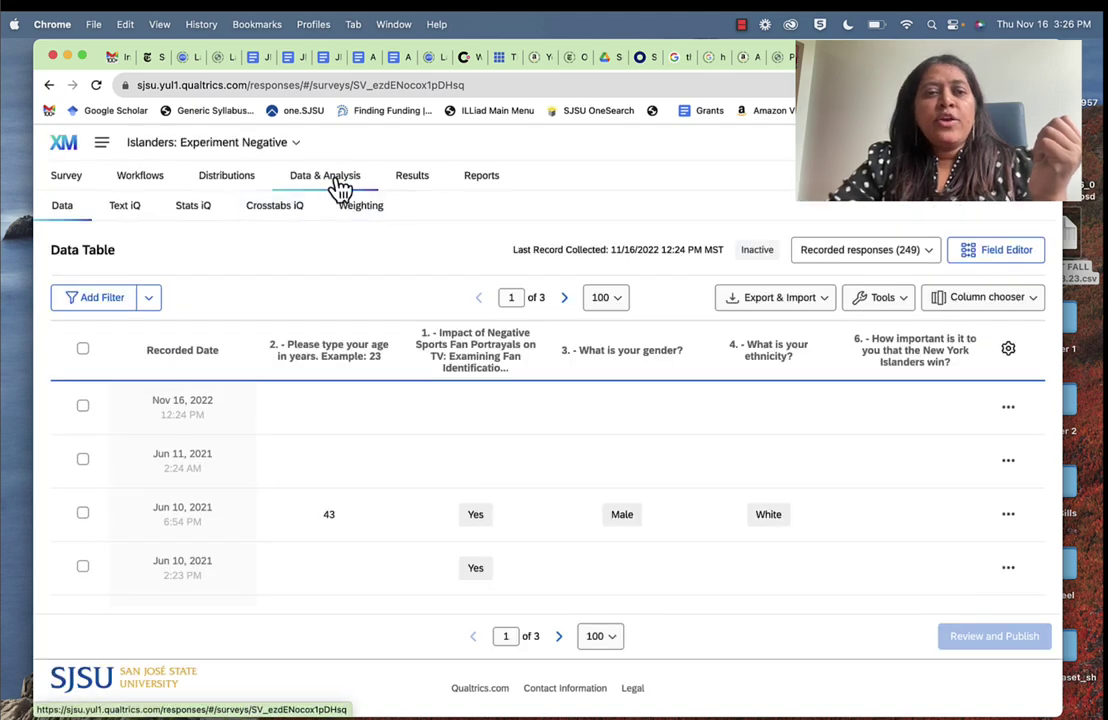
# - Open the Stats iQ workspace and scroll its variables list
pyautogui.click(196, 214)
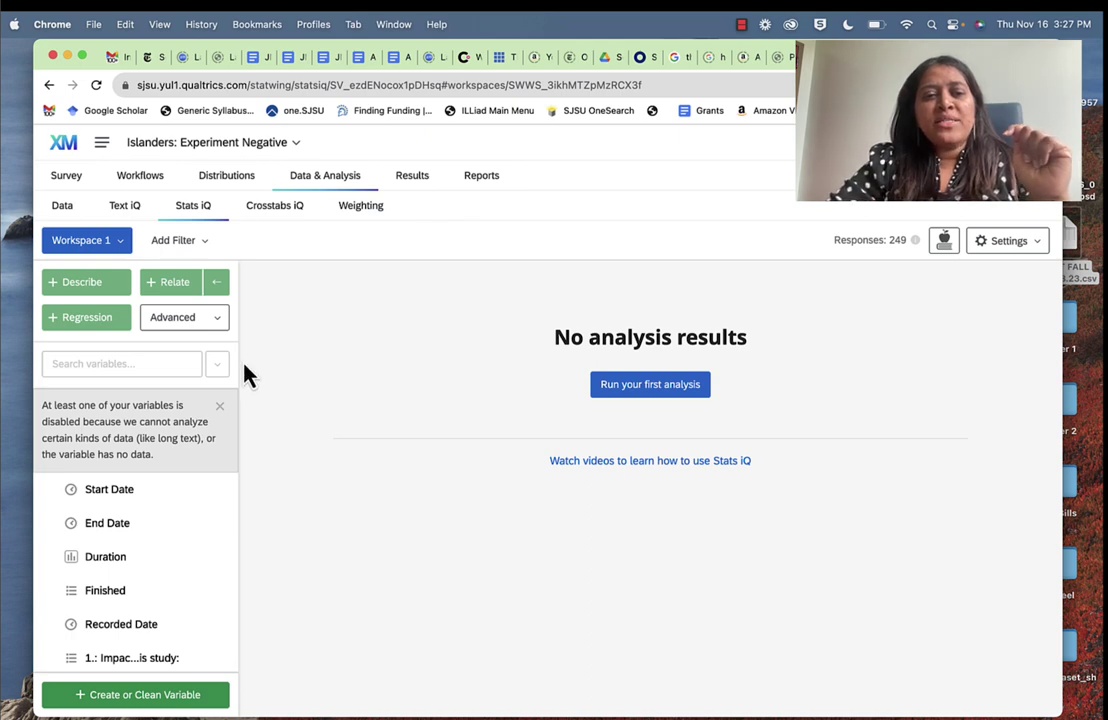
pyautogui.scroll(-3, 170, 480)
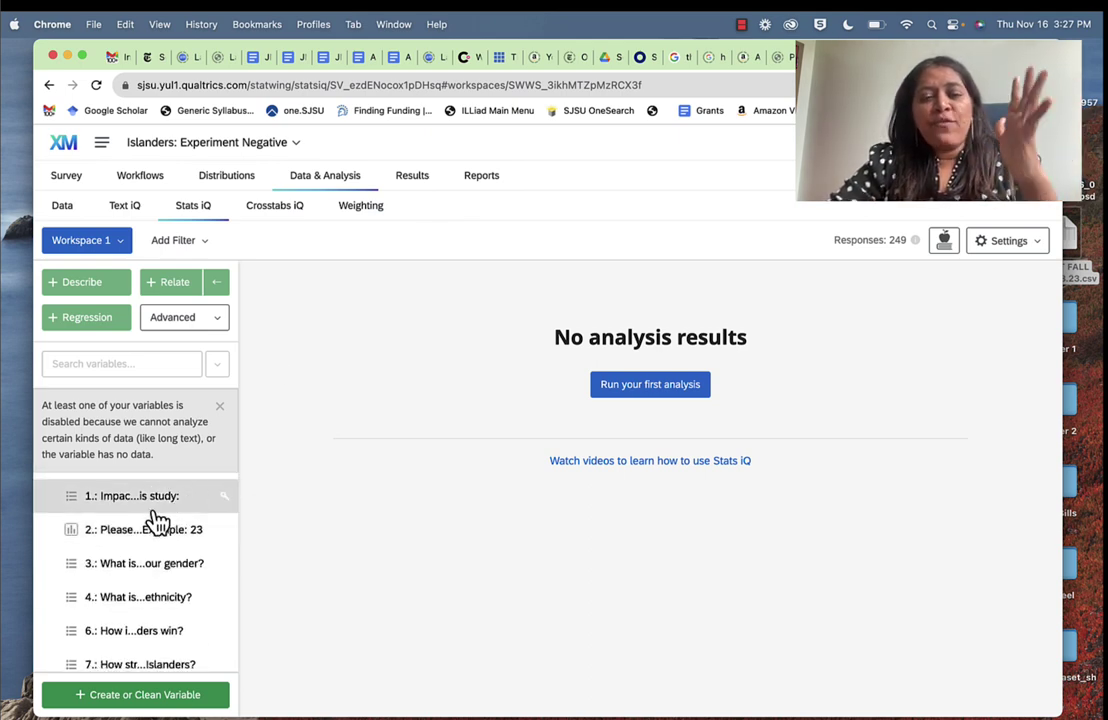
pyautogui.scroll(-1, 170, 580)
# - Describe question 4 ethnicity: 228 responses, White 206 (90.4%), Latino/Hispanic 10 (4.4%)
pyautogui.click(166, 572)
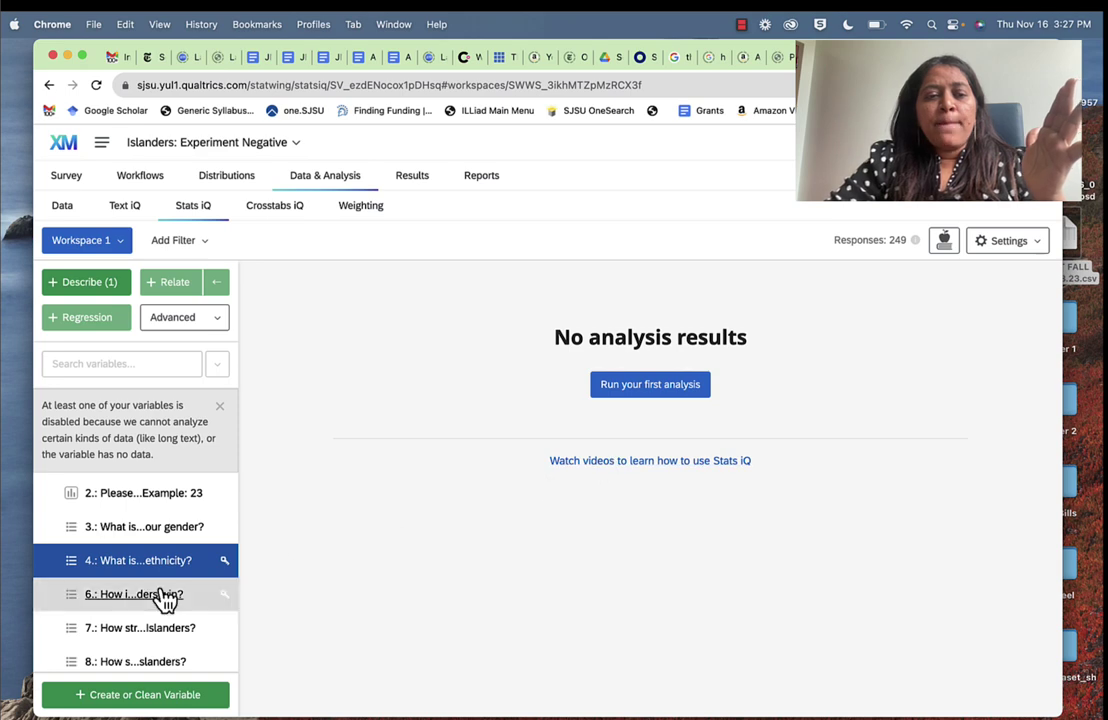
pyautogui.click(143, 567)
pyautogui.click(87, 572)
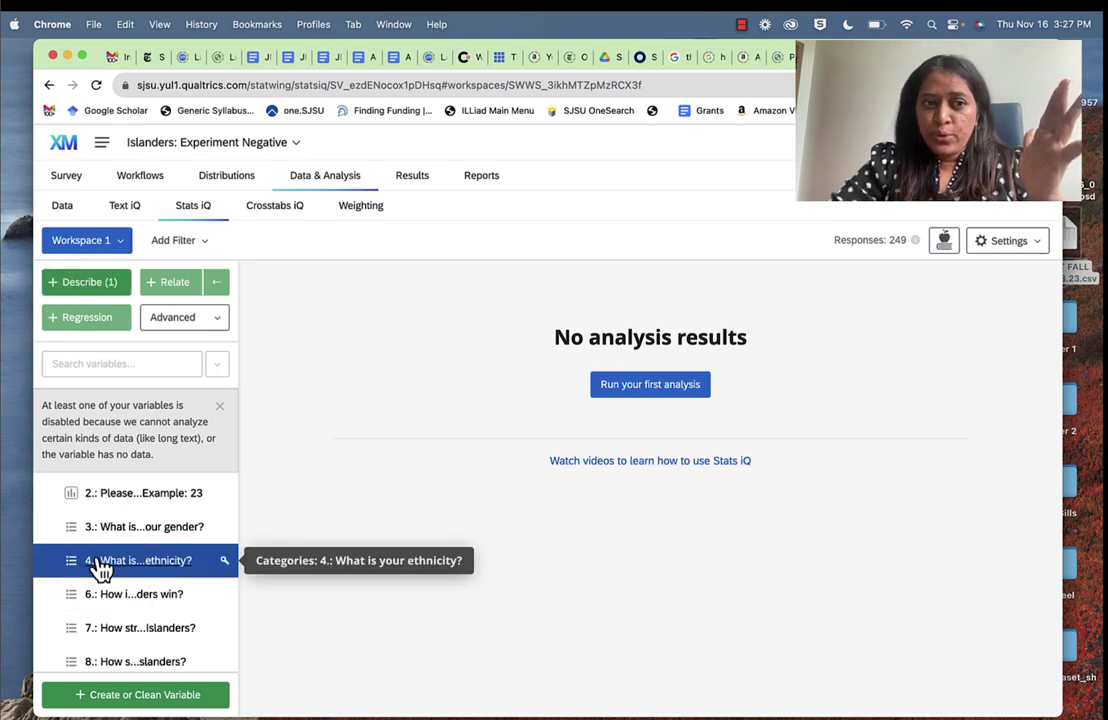
pyautogui.click(90, 283)
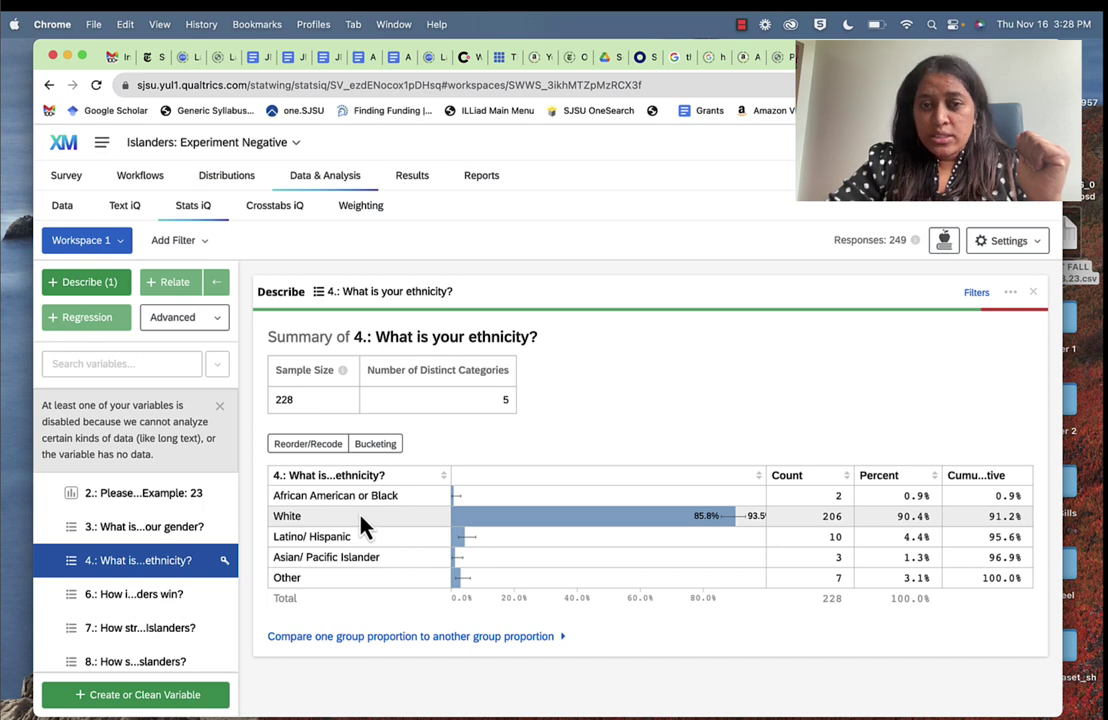
# - Switch the selection from ethnicity to question 3 (gender), close the ethnicity card, and run Describe
pyautogui.keyDown('shift'); pyautogui.click(150, 540); pyautogui.keyUp('shift')
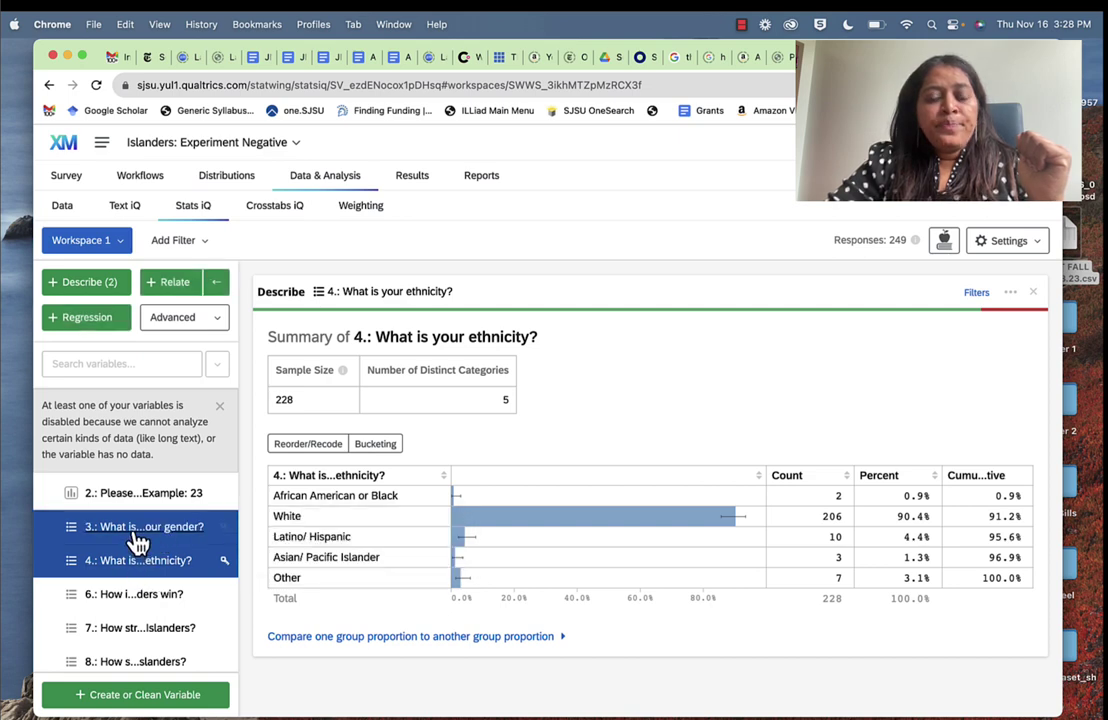
pyautogui.keyDown('shift'); pyautogui.click(138, 562); pyautogui.keyUp('shift')
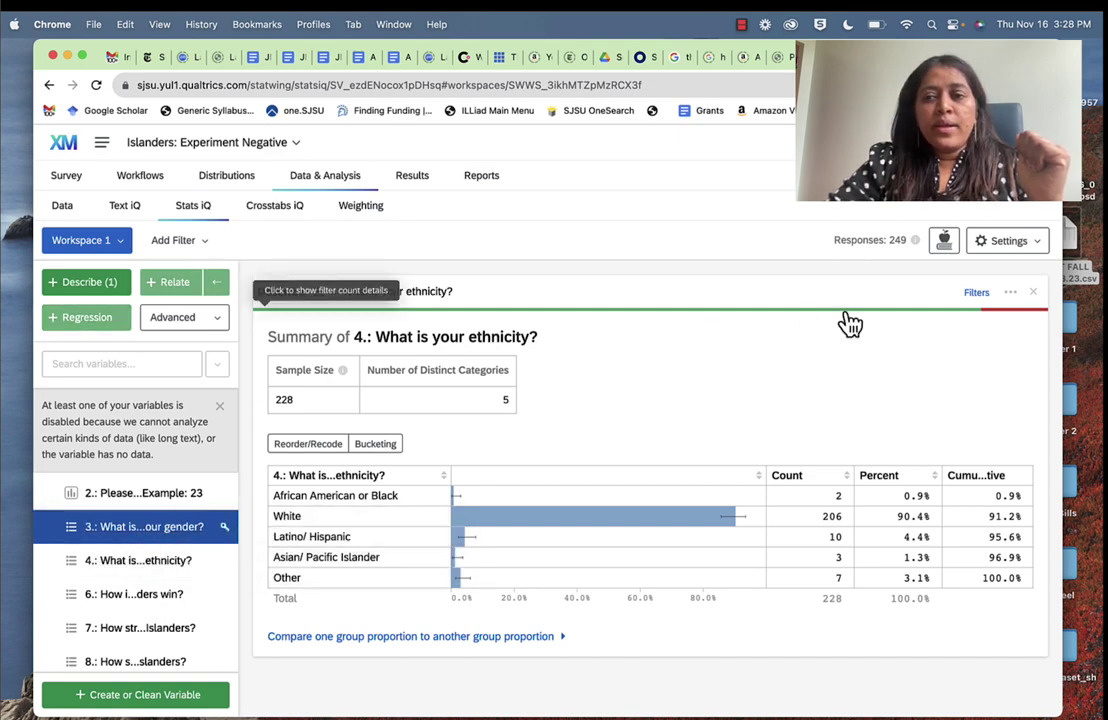
pyautogui.click(1034, 293)
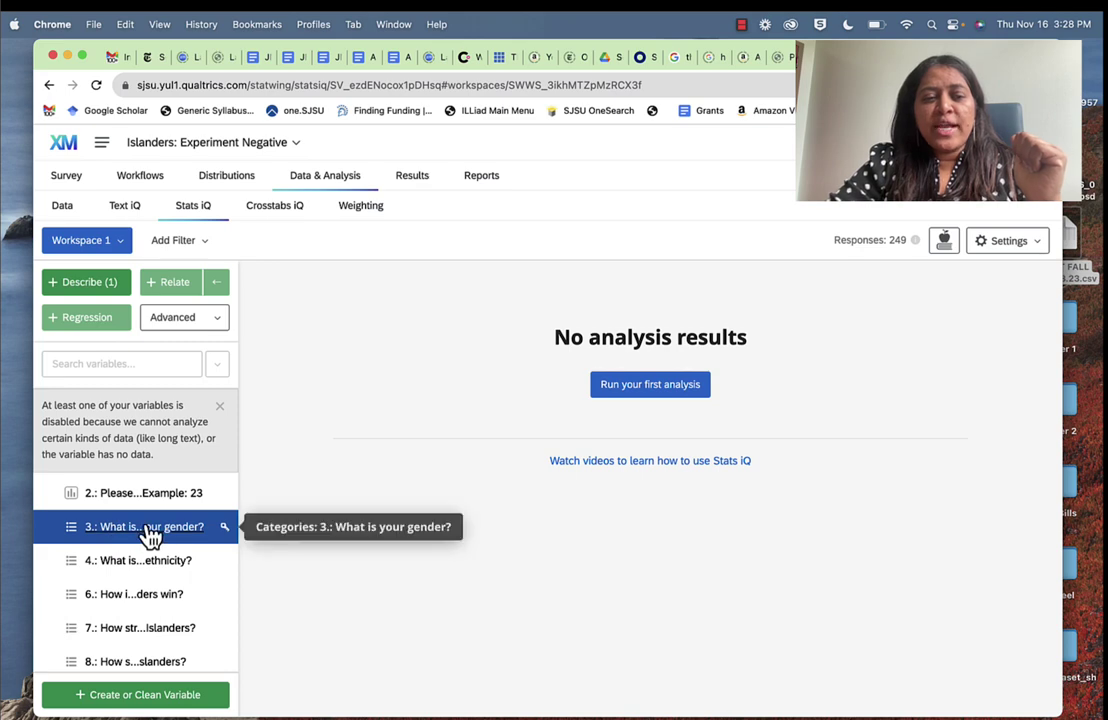
pyautogui.click(98, 289)
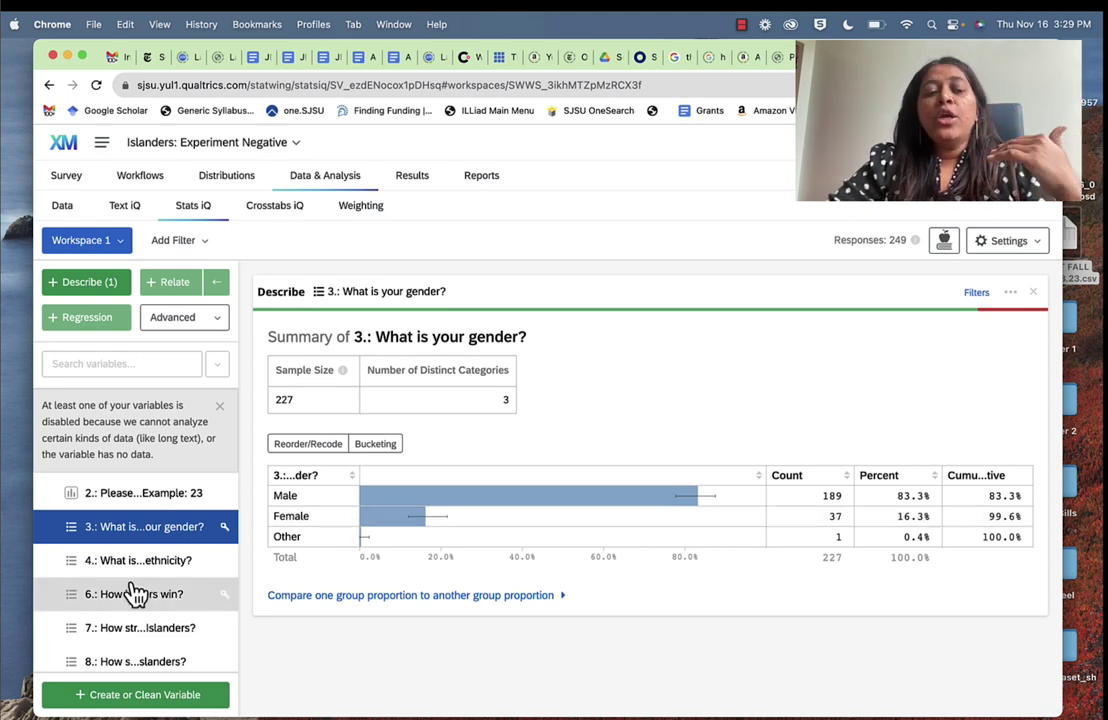
# - Scroll the variables list down and back up while the gender summary of 227 responses loads
pyautogui.scroll(-5, 133, 592)
pyautogui.scroll(-5, 127, 560)
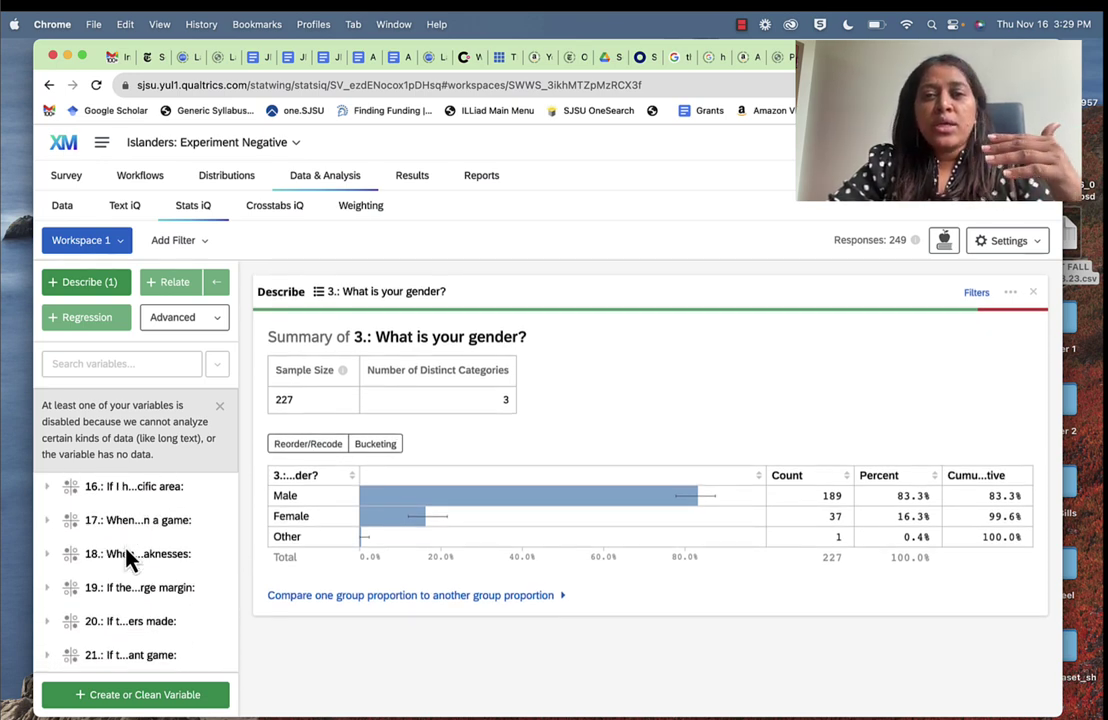
pyautogui.scroll(15, 143, 548)
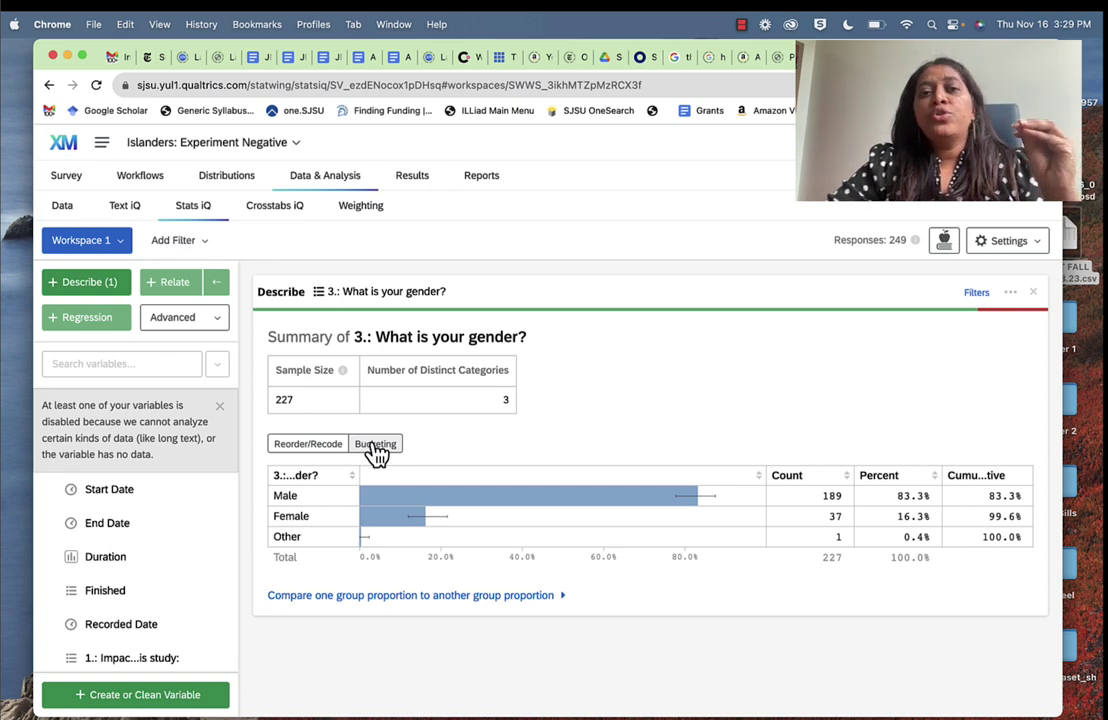
# - Close the question 3 gender Describe card, leaving 'No analysis results'
pyautogui.click(741, 26)
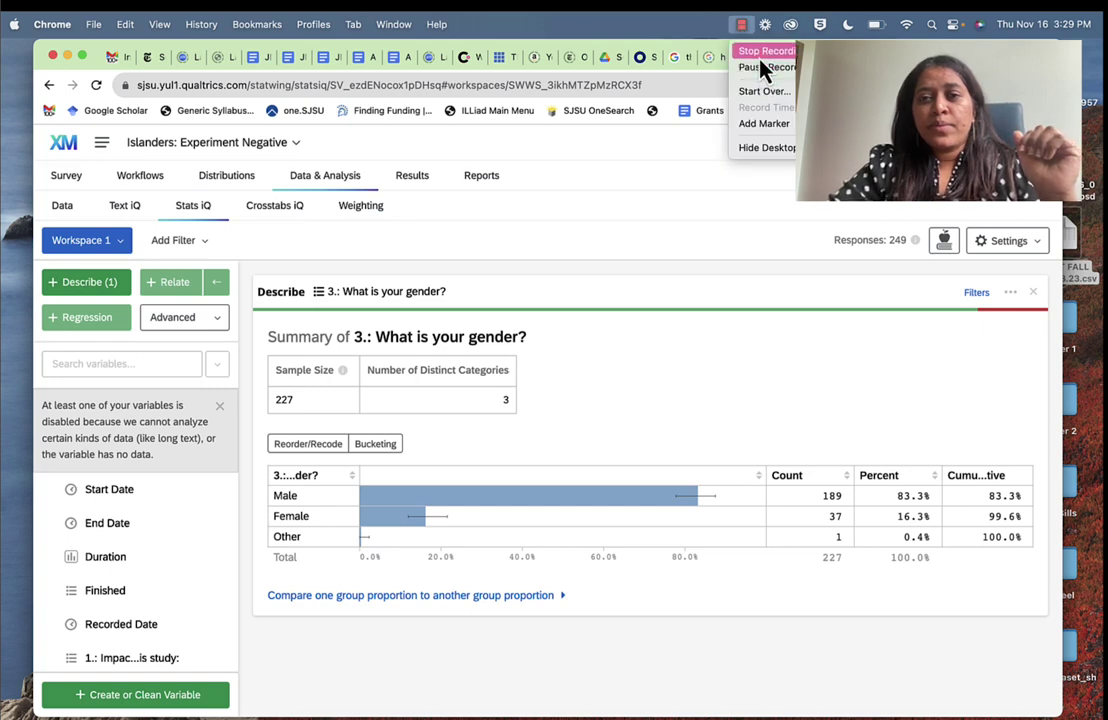
pyautogui.click(762, 68)
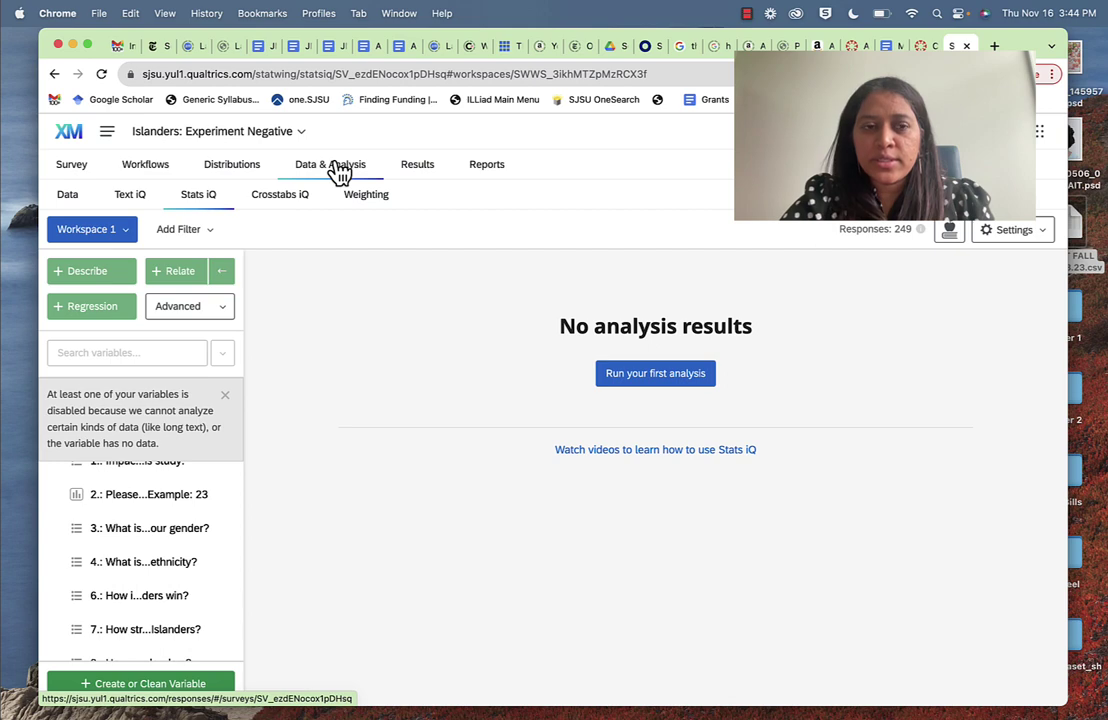
pyautogui.scroll(-5, 136, 550)
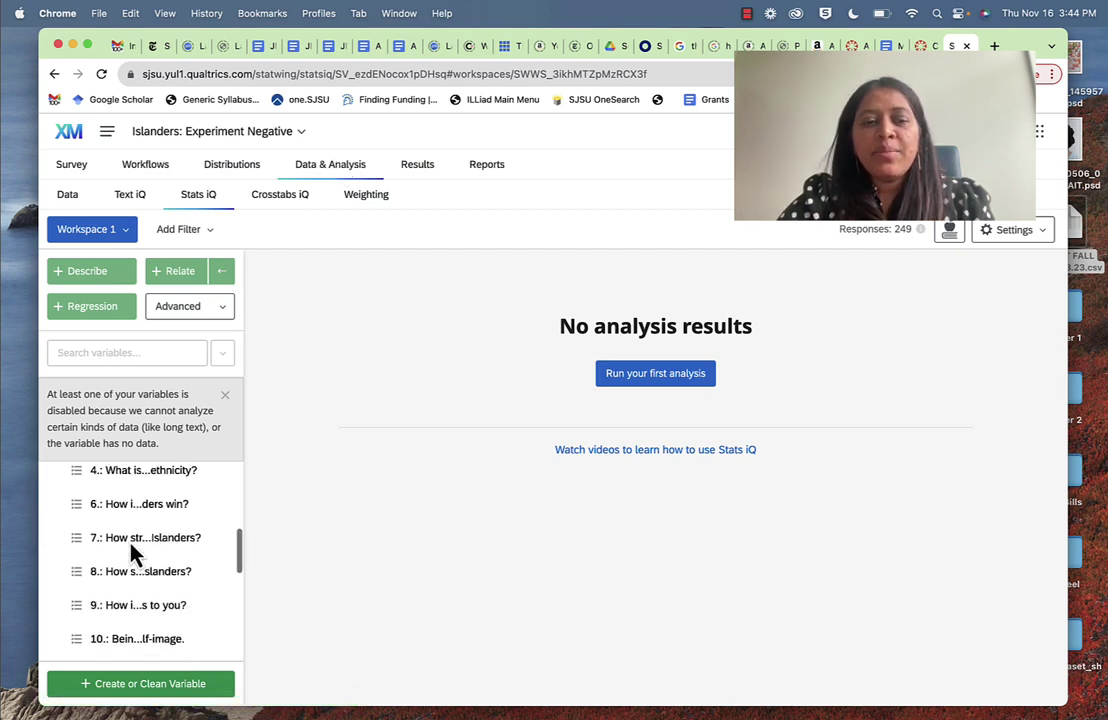
pyautogui.scroll(-3, 134, 553)
pyautogui.scroll(5, 134, 553)
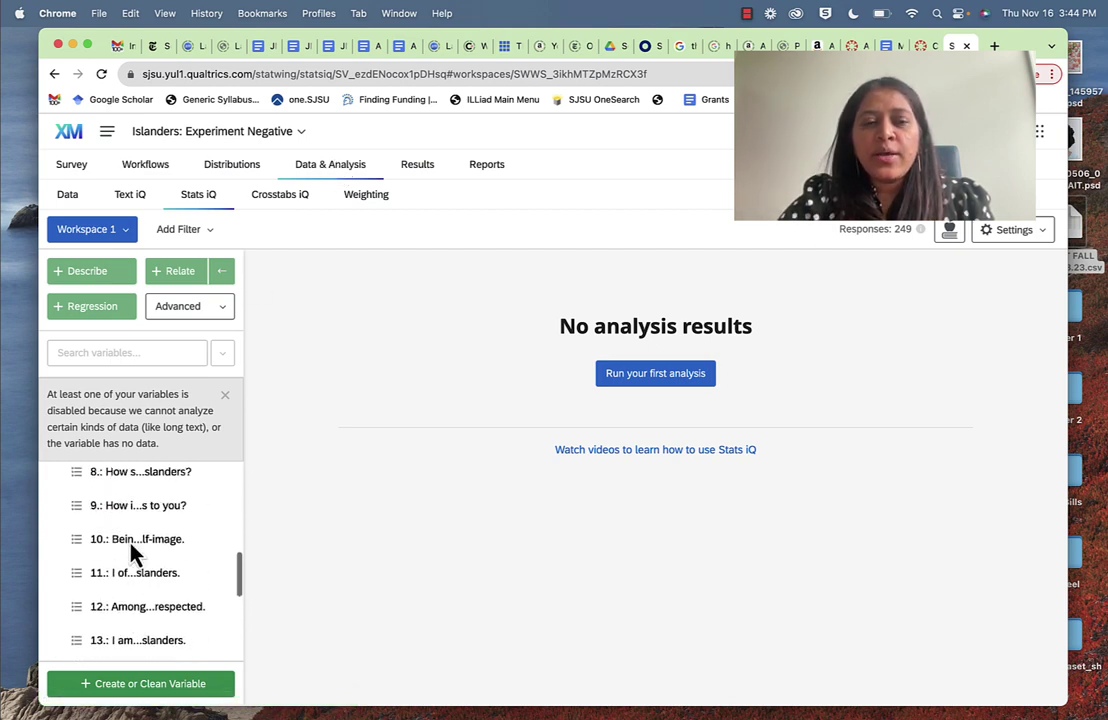
pyautogui.scroll(2, 133, 556)
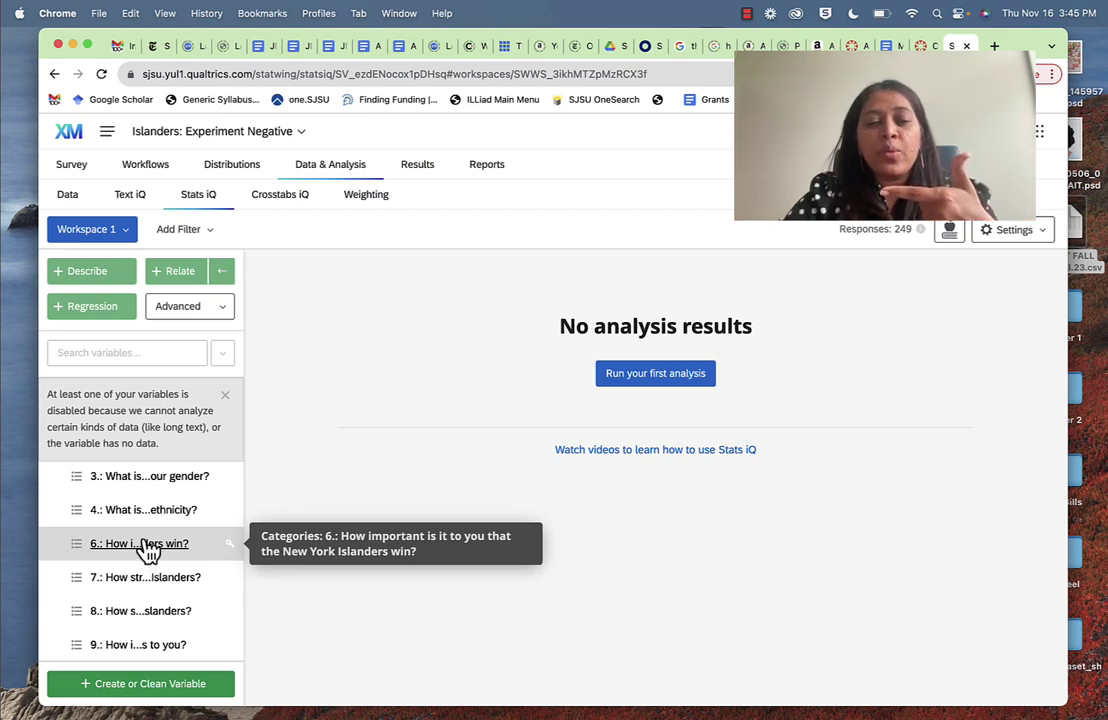
# - Select questions 6 and 7 and relate Islanders-win importance to fan strength
pyautogui.click(143, 545)
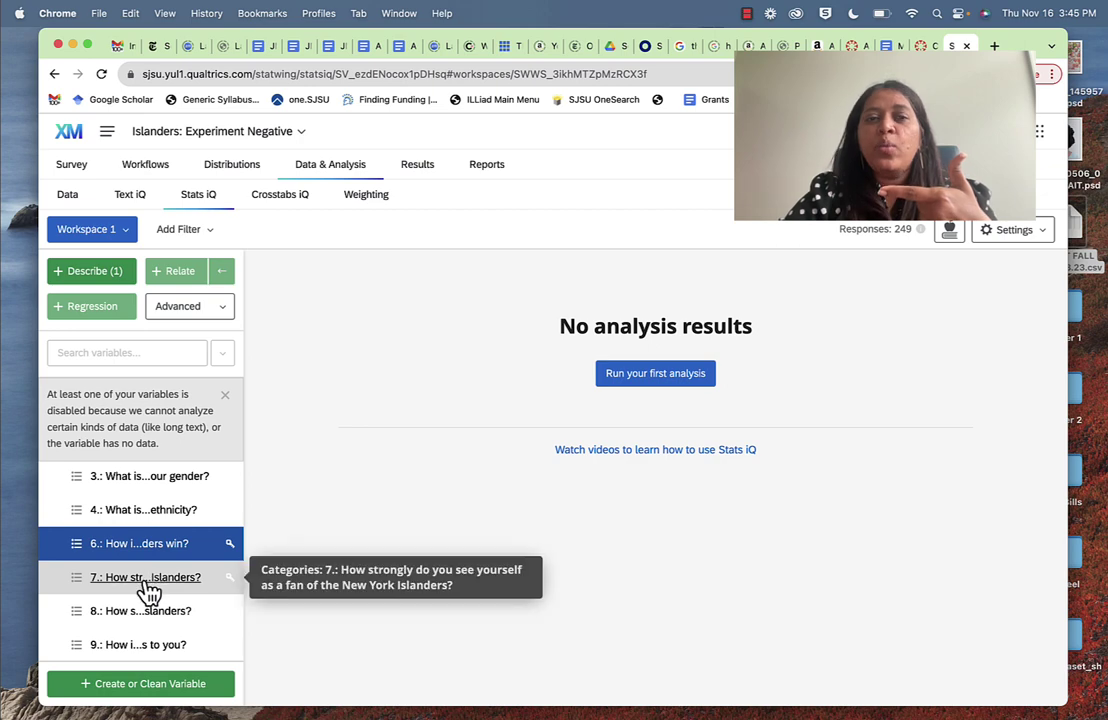
pyautogui.click(148, 590)
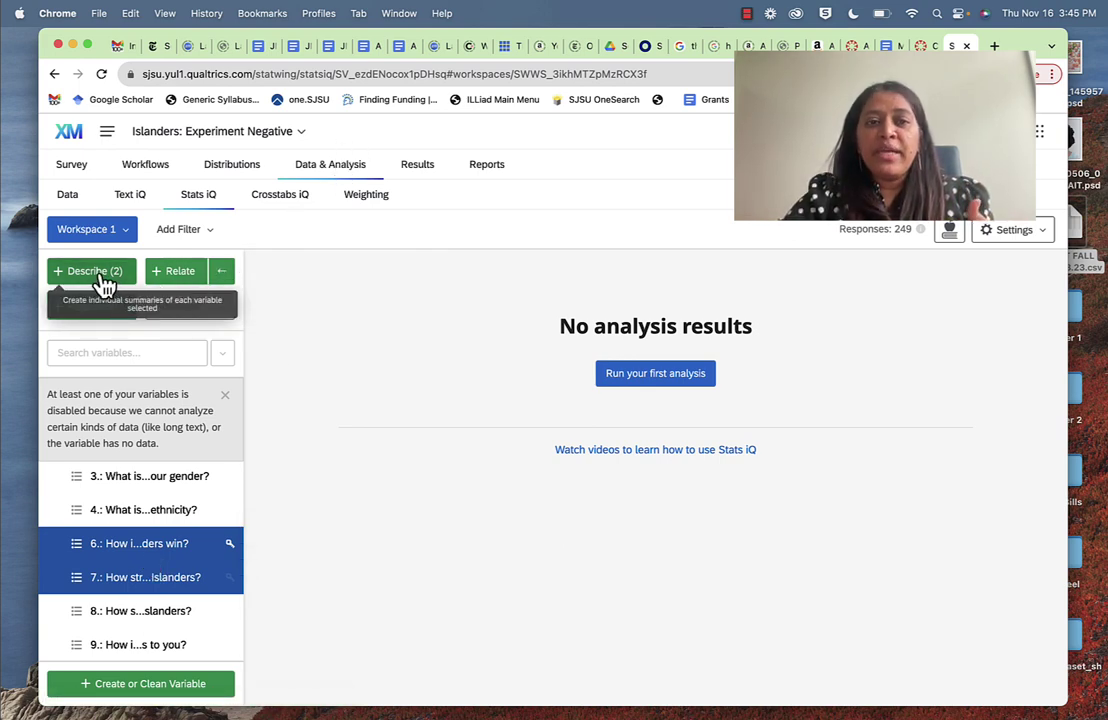
pyautogui.click(190, 282)
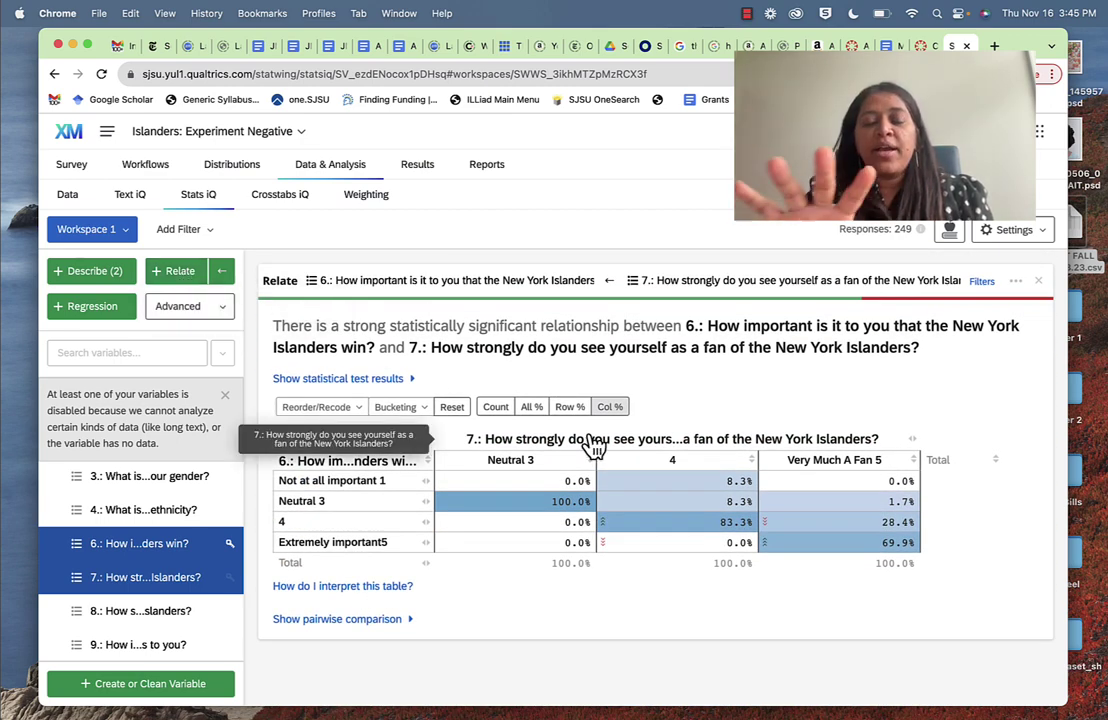
pyautogui.moveTo(746, 535)
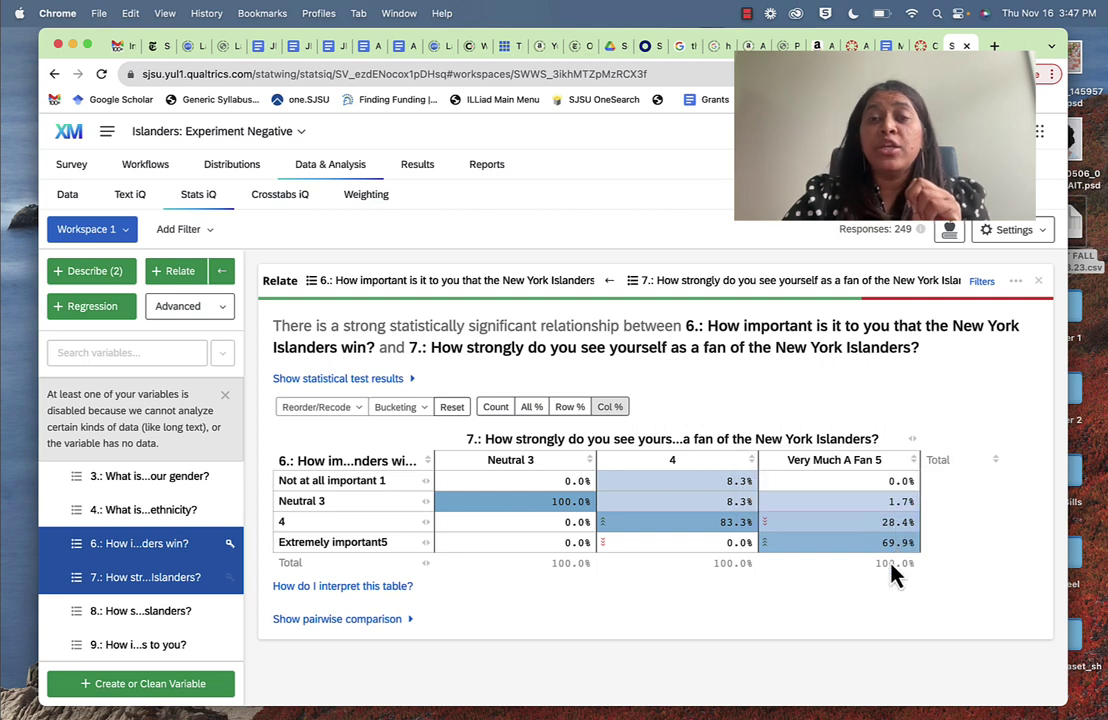
pyautogui.moveTo(910, 541)
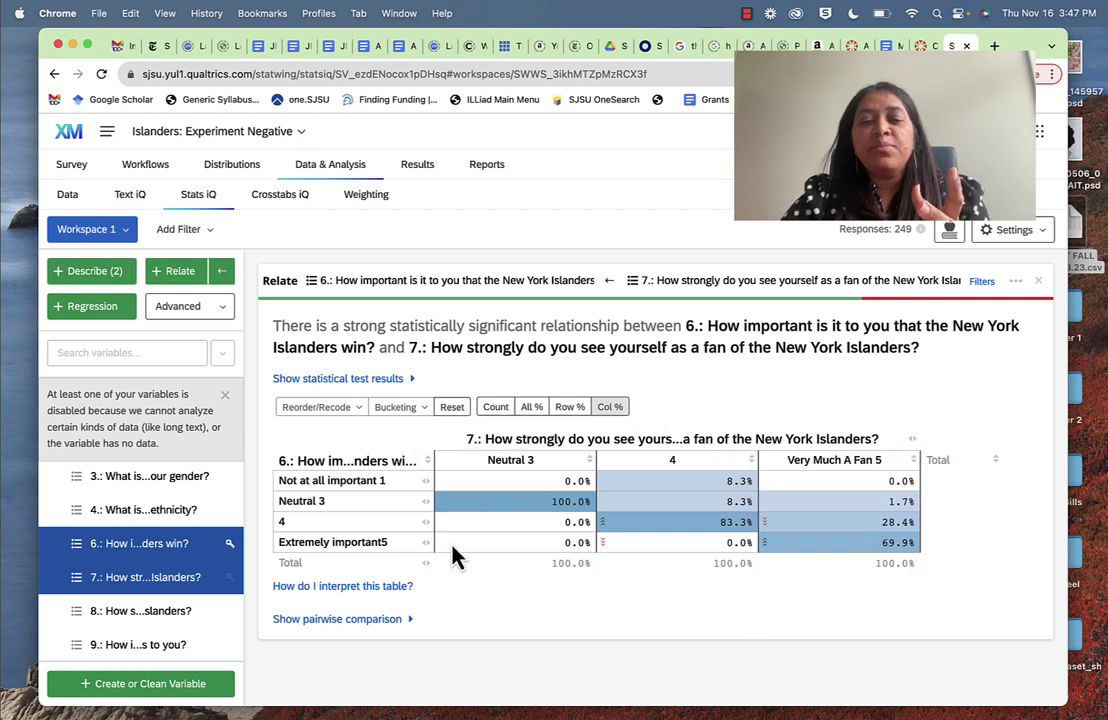
# - Show the Q6 vs Q7 crosstab in counts, with fan strength (Q7) as rows
pyautogui.click(497, 410)
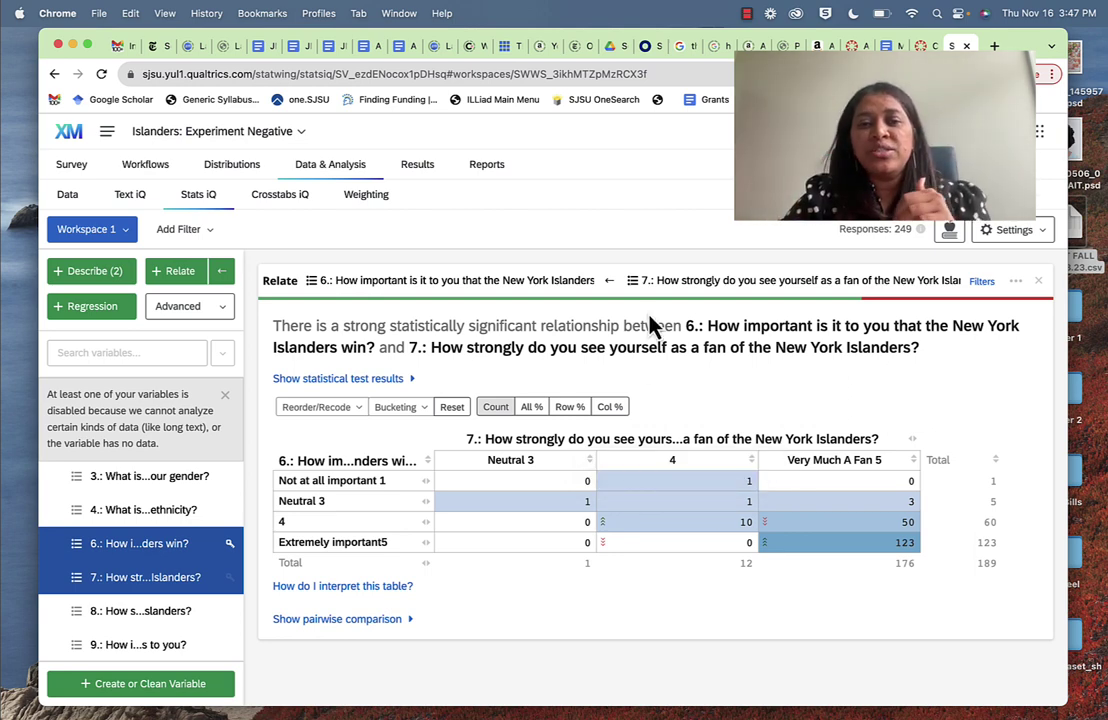
pyautogui.click(610, 282)
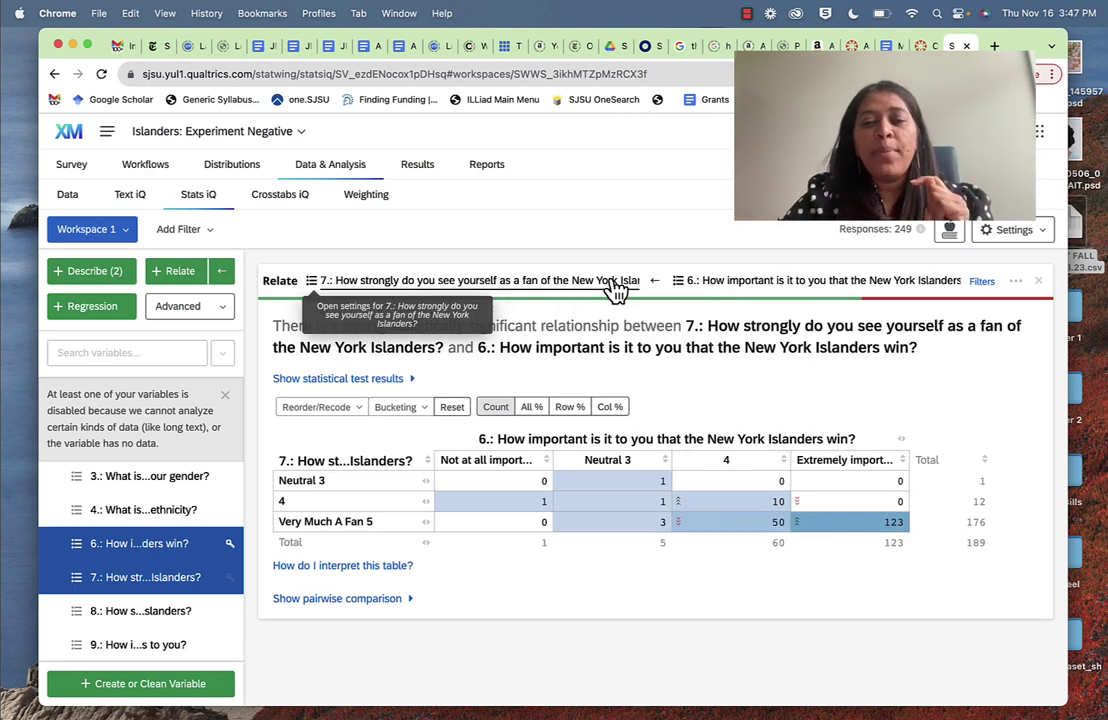
pyautogui.moveTo(768, 490)
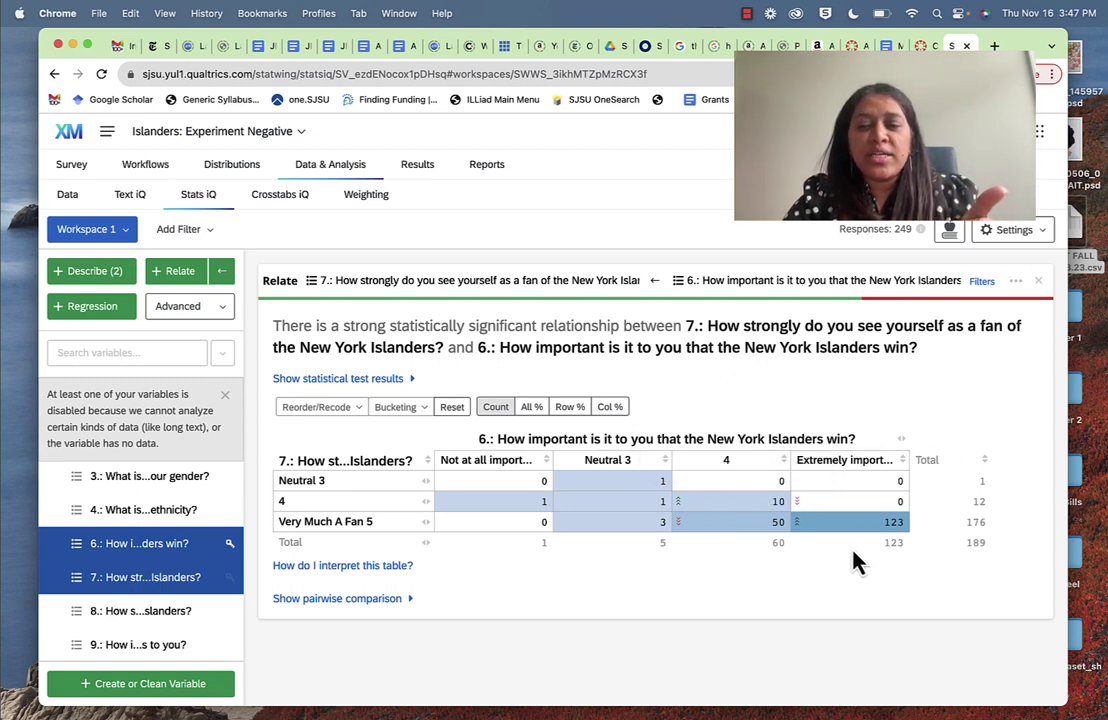
# - Review the Q7 vs Q6 crosstab as All % cell values, then deselect question 6
pyautogui.click(532, 410)
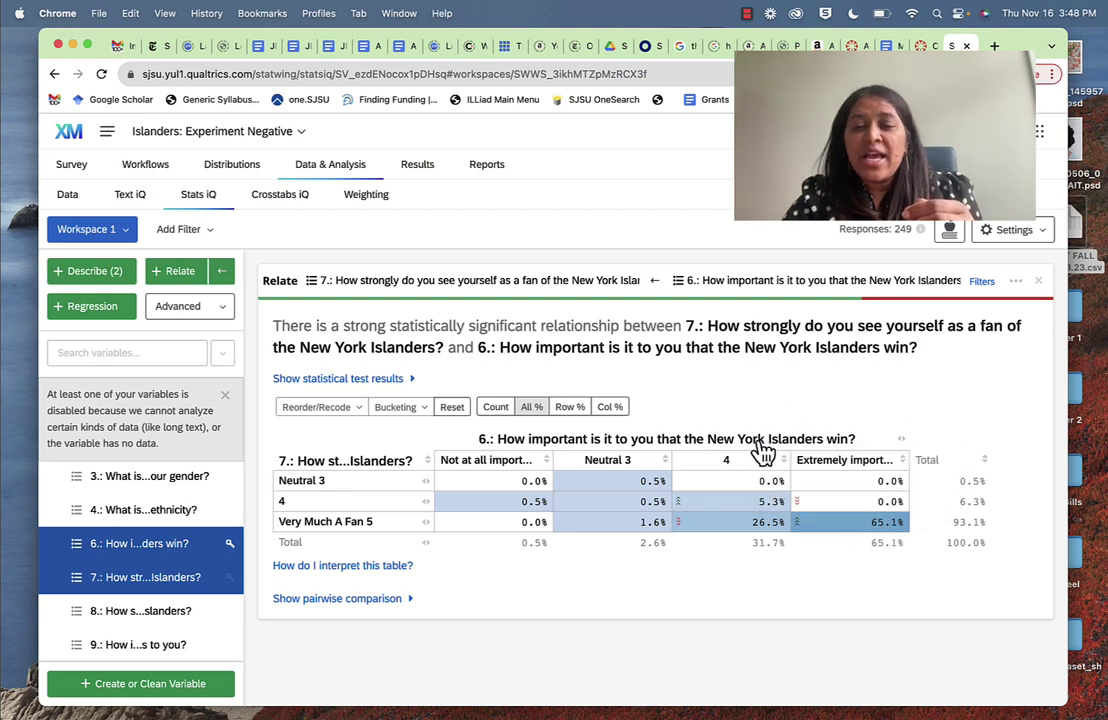
pyautogui.moveTo(733, 478)
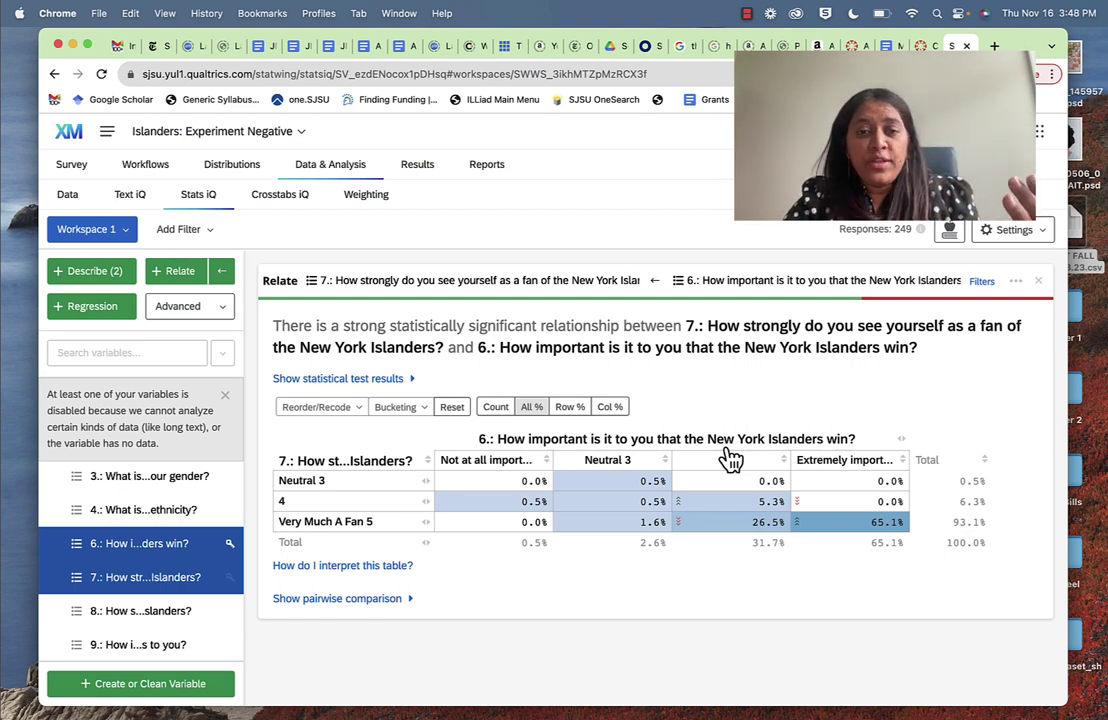
pyautogui.moveTo(775, 528)
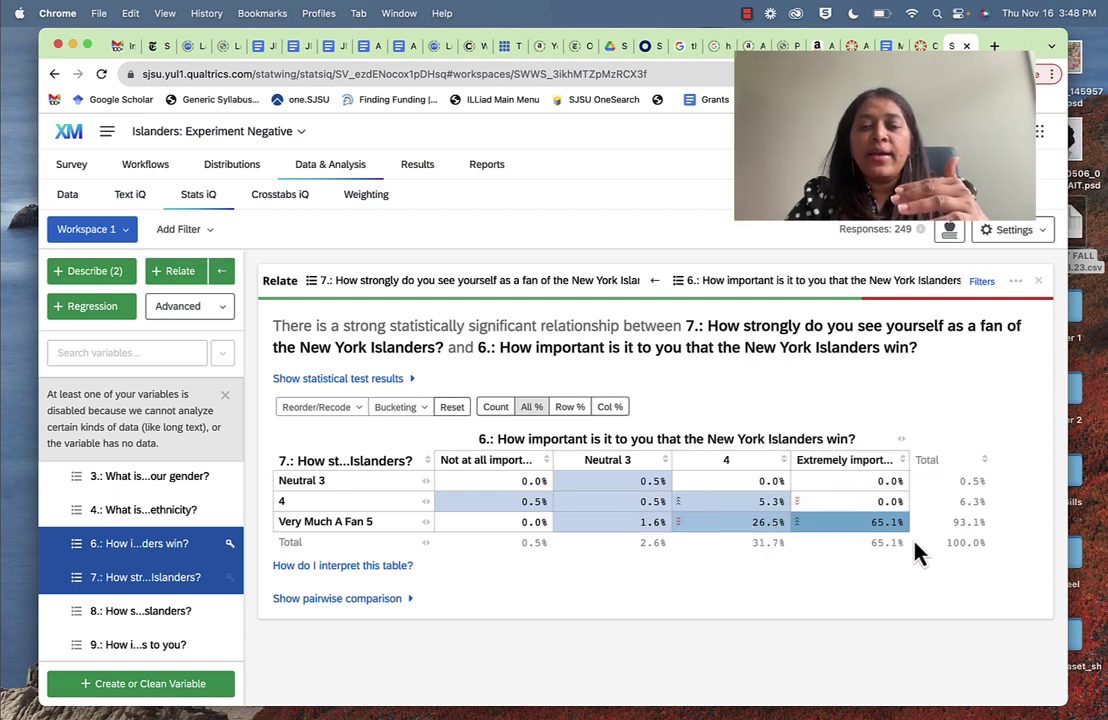
pyautogui.moveTo(895, 504)
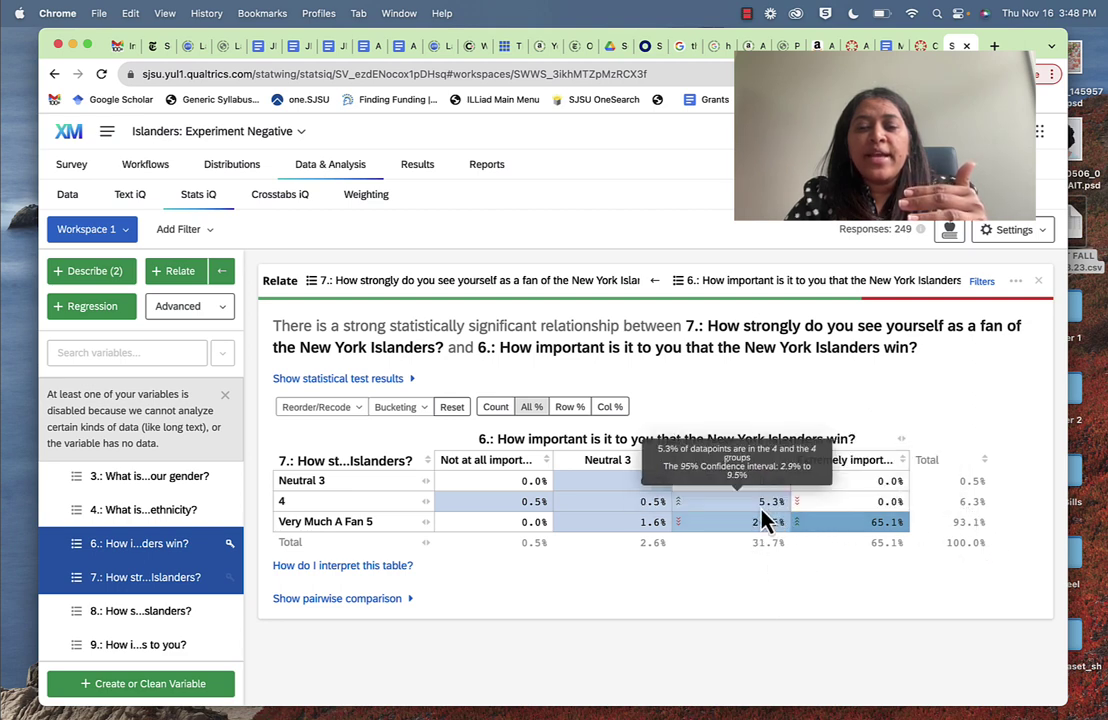
pyautogui.moveTo(795, 487)
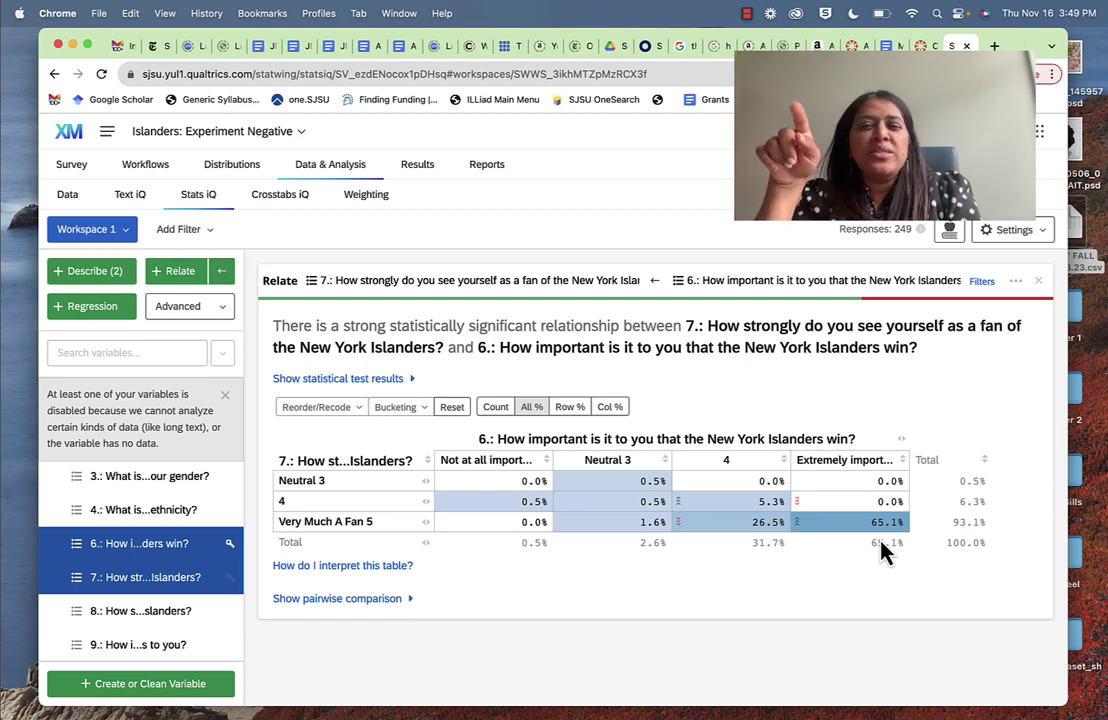
pyautogui.moveTo(737, 466)
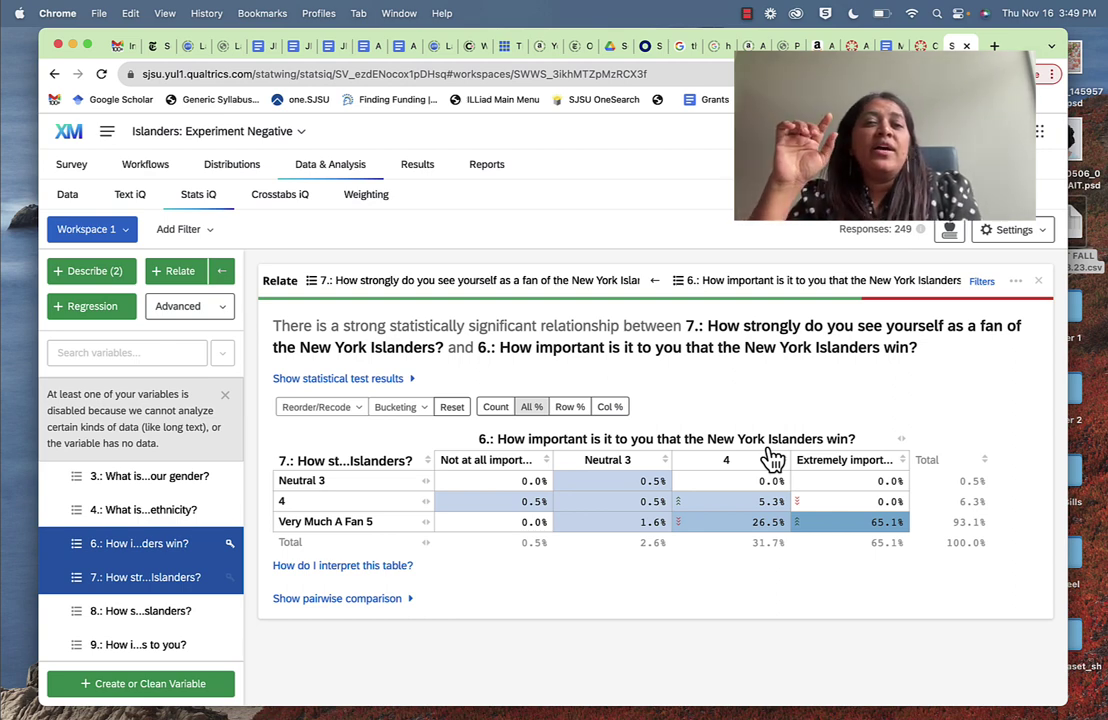
pyautogui.moveTo(741, 537)
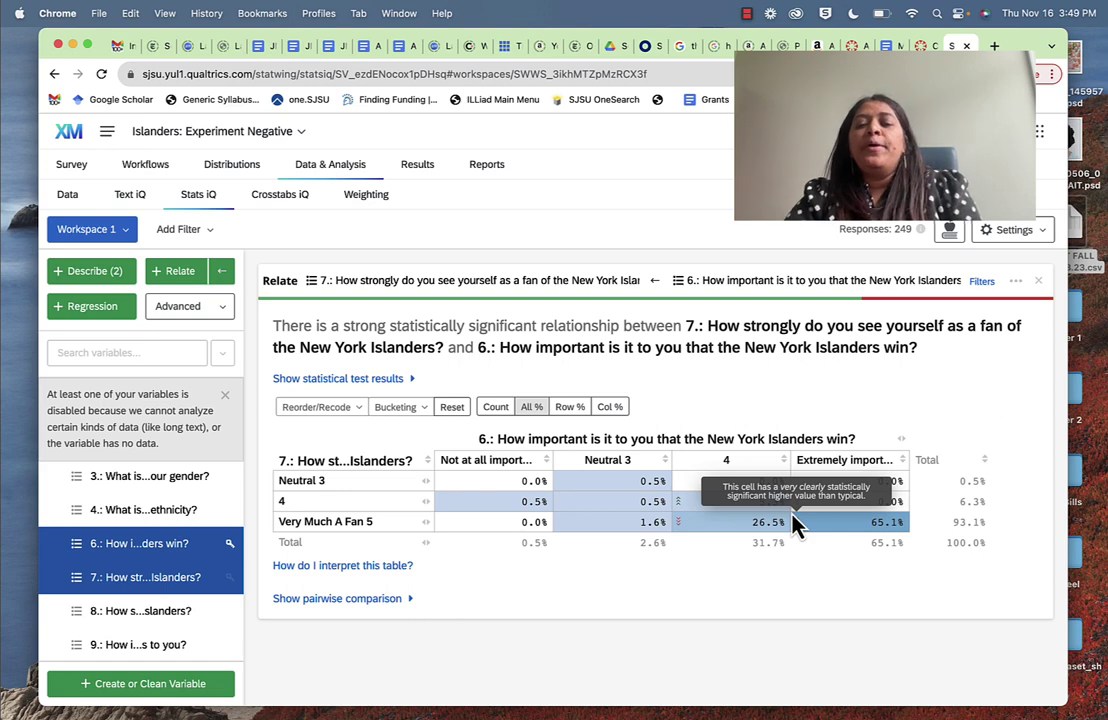
pyautogui.moveTo(755, 485)
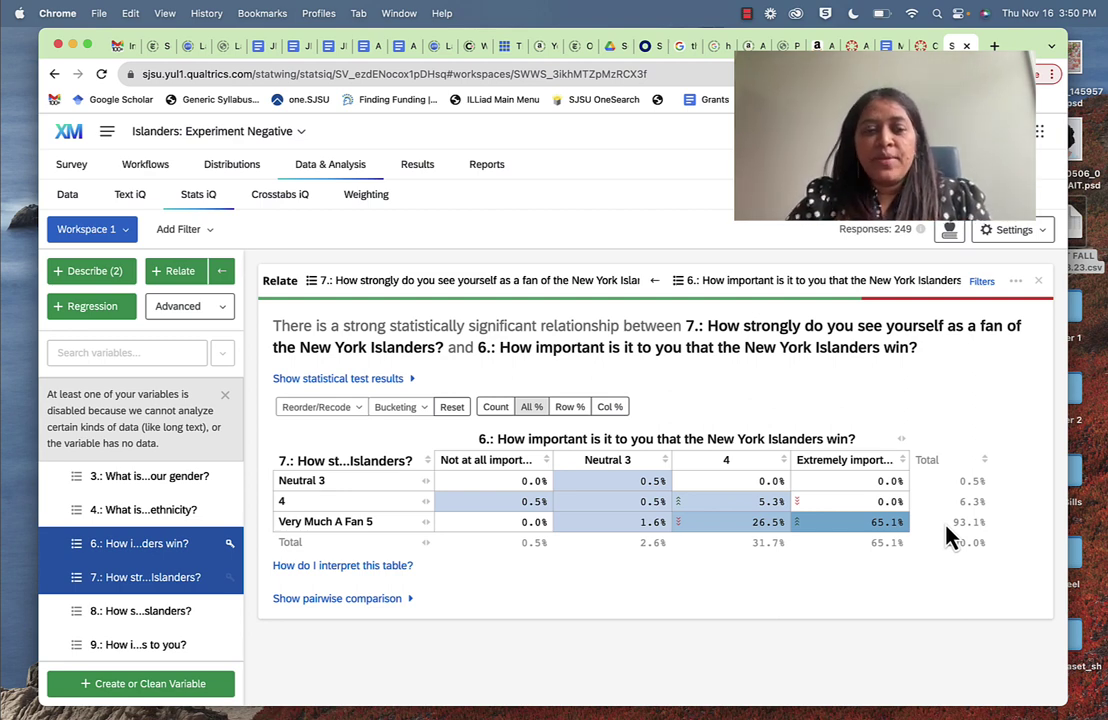
pyautogui.click(182, 543)
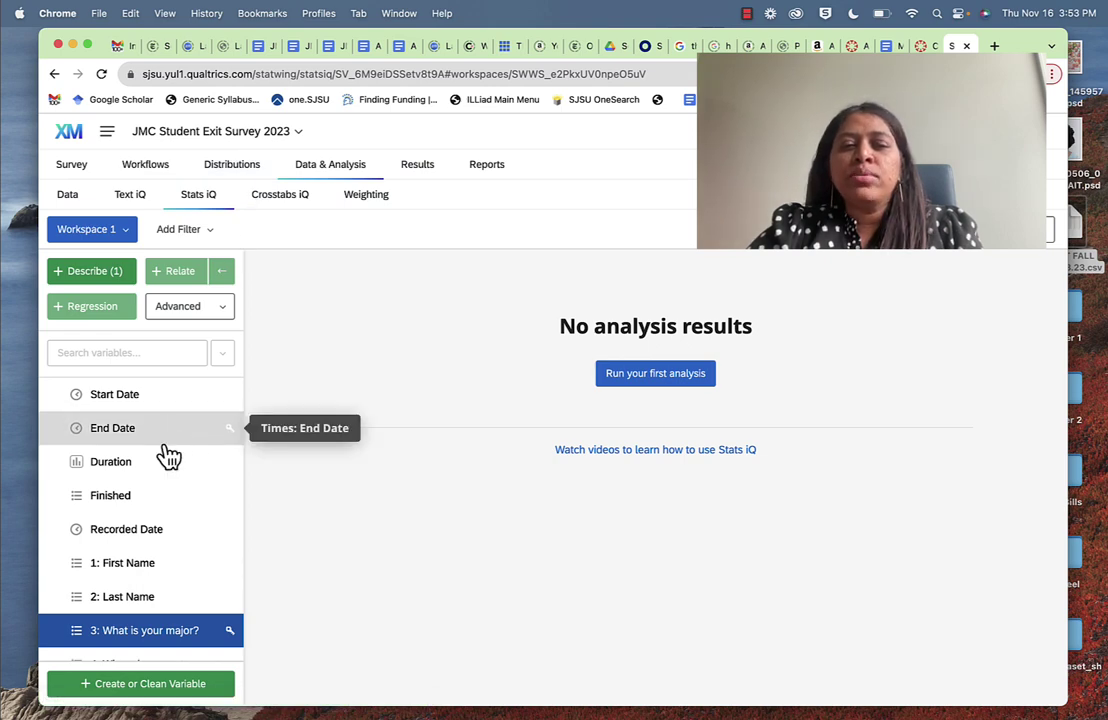
# - Scroll down the variable list and add question 26 (Are you employed?) to the selection
pyautogui.scroll(-2, 168, 455)
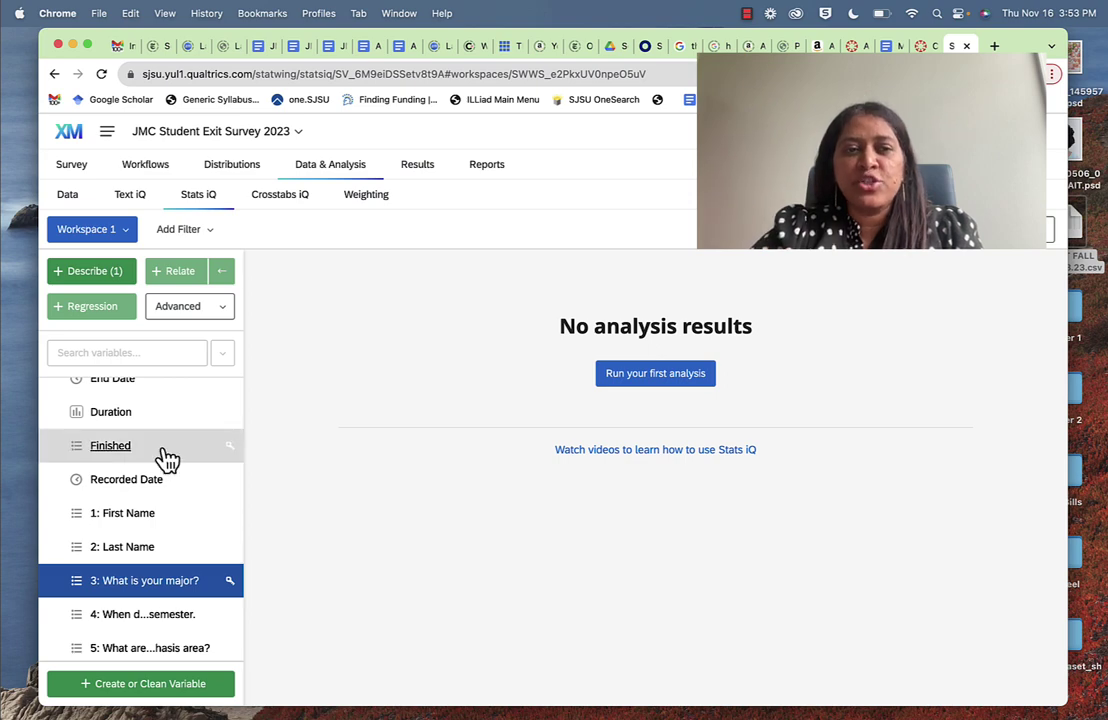
pyautogui.scroll(-3, 157, 462)
pyautogui.scroll(-1, 157, 467)
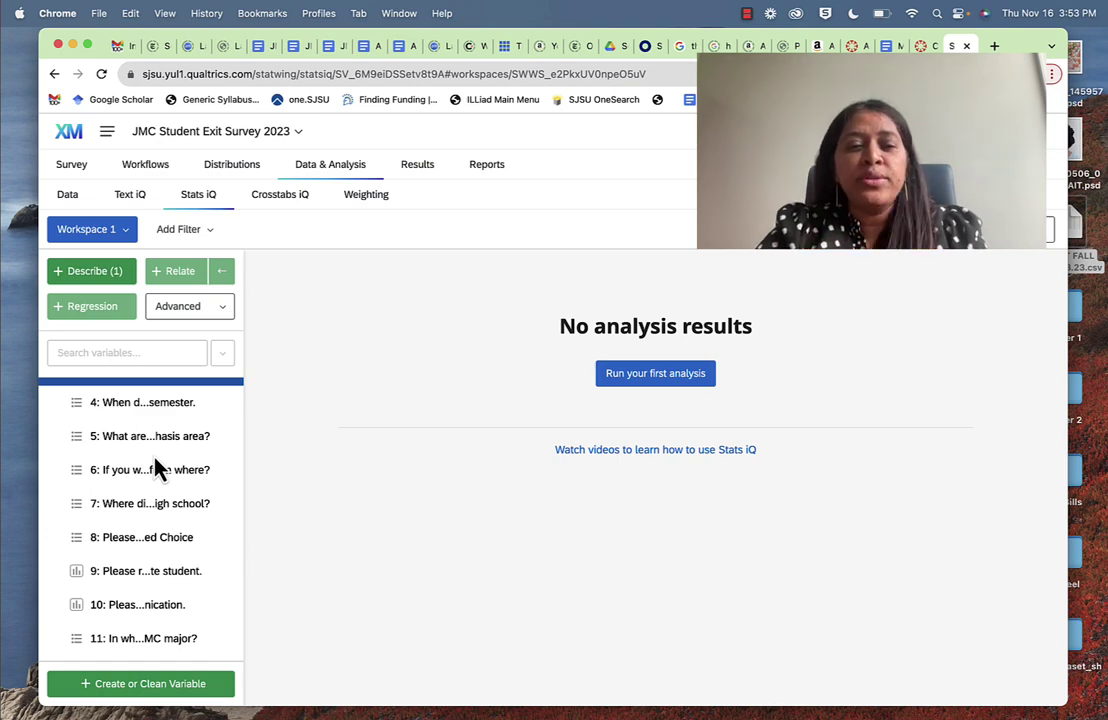
pyautogui.scroll(-4, 168, 540)
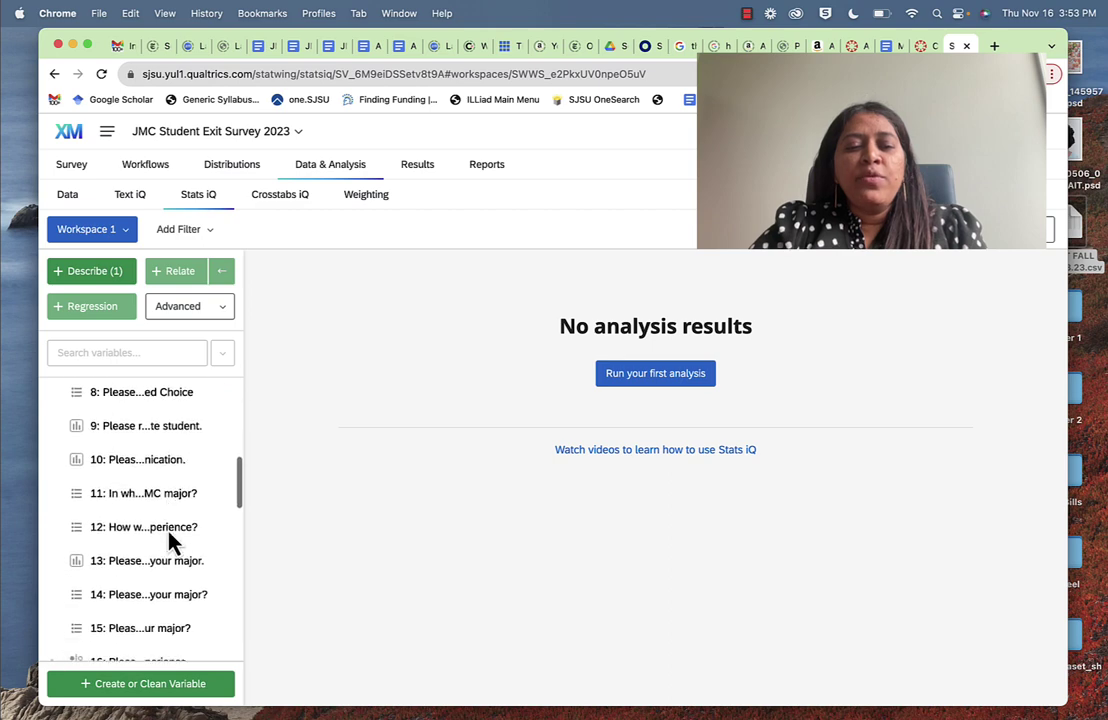
pyautogui.scroll(-3, 168, 540)
pyautogui.scroll(-2, 168, 540)
pyautogui.scroll(-3, 168, 540)
pyautogui.scroll(-2, 170, 540)
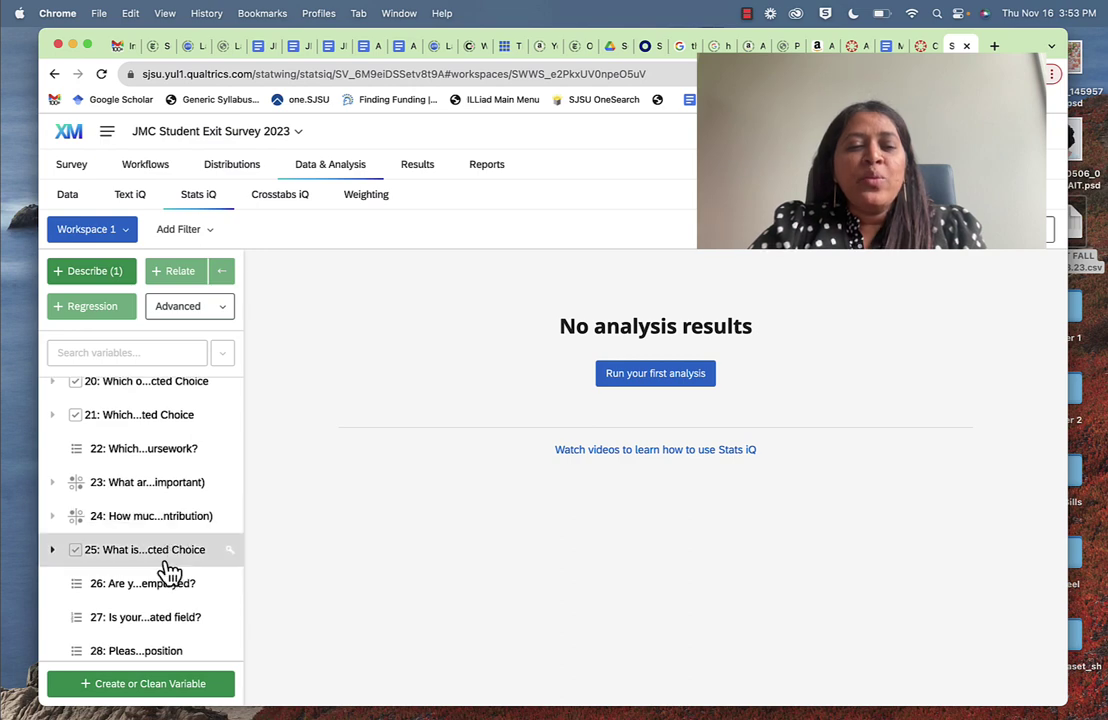
pyautogui.click(157, 590)
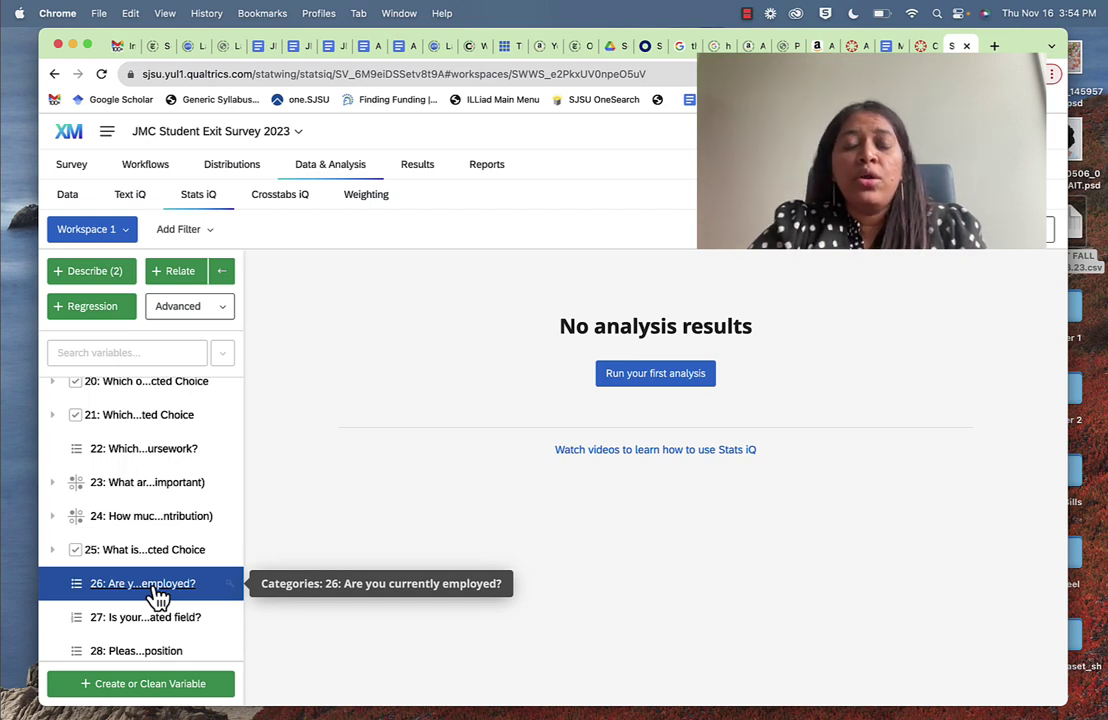
# - Scroll up and down the variable list to locate question 26, Are you currently employed?
pyautogui.scroll(2, 158, 510)
pyautogui.scroll(2, 158, 512)
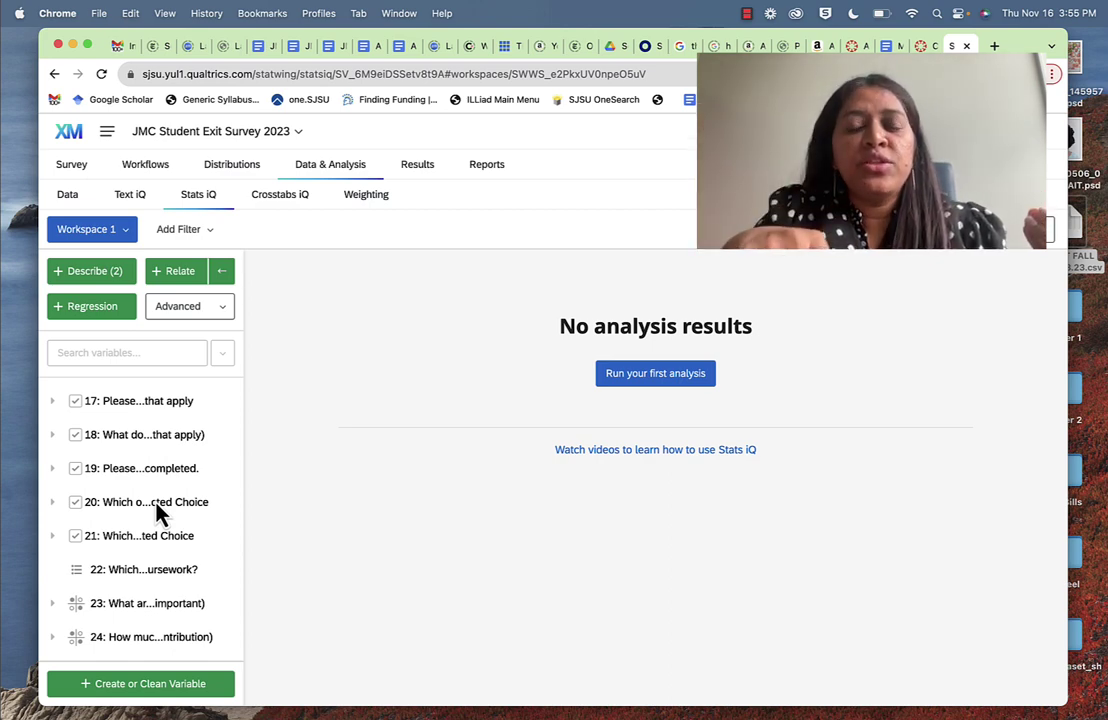
pyautogui.scroll(-4, 160, 540)
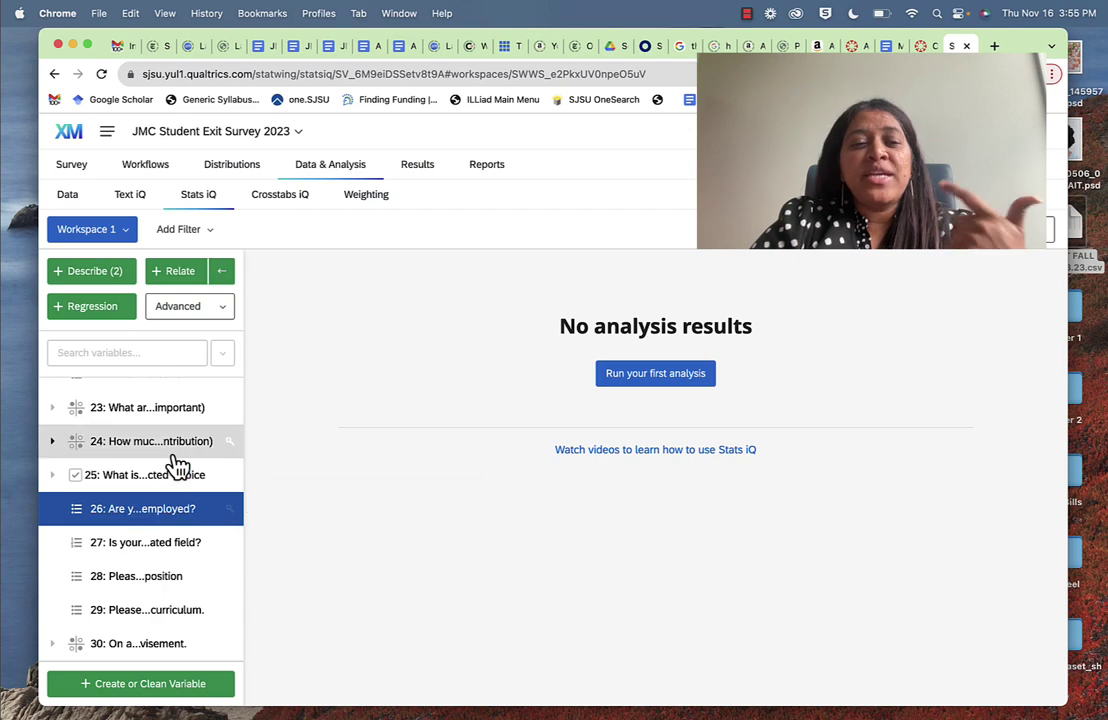
pyautogui.scroll(4, 173, 465)
pyautogui.scroll(3, 175, 465)
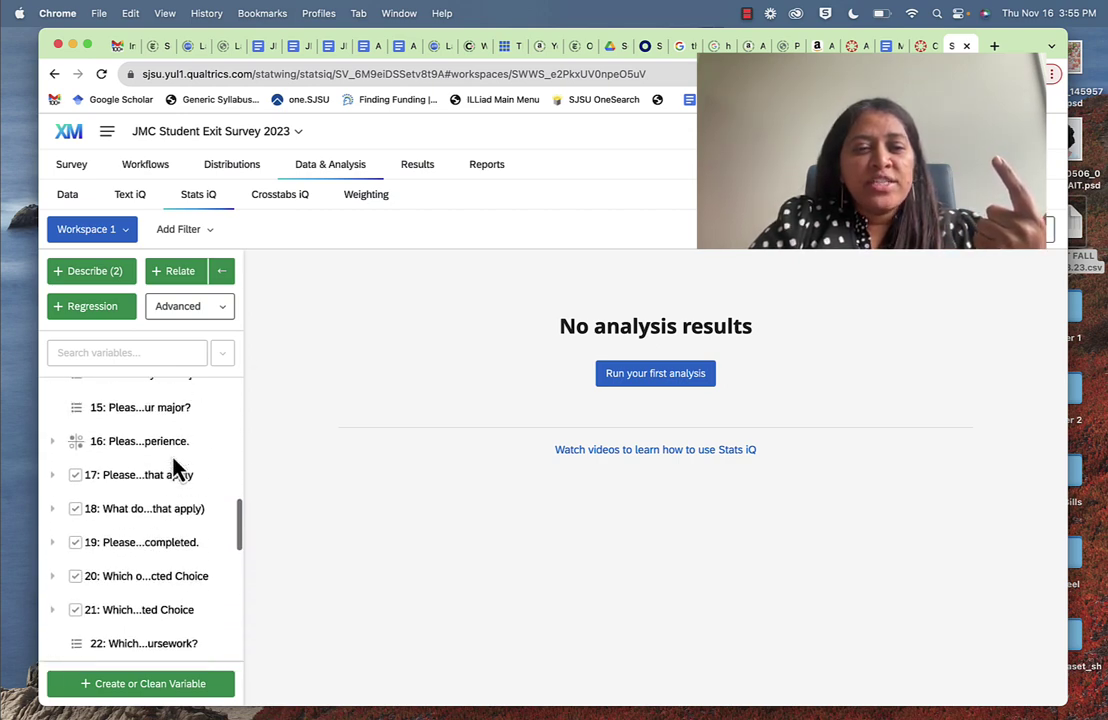
pyautogui.scroll(-1, 170, 588)
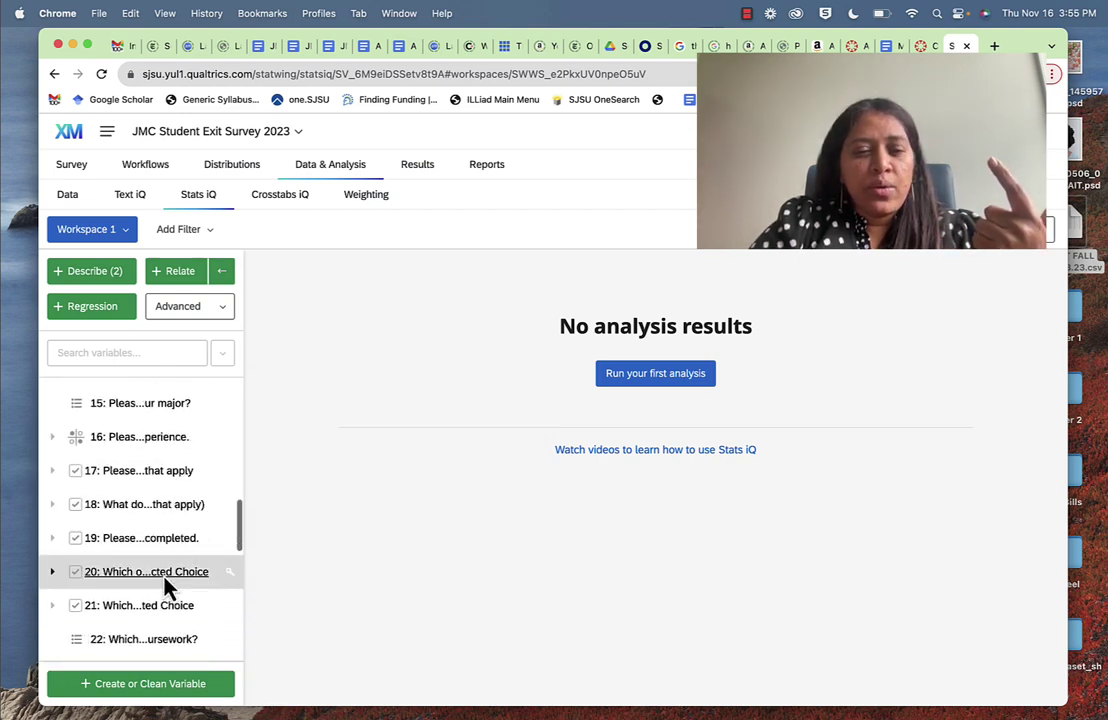
pyautogui.scroll(4, 153, 448)
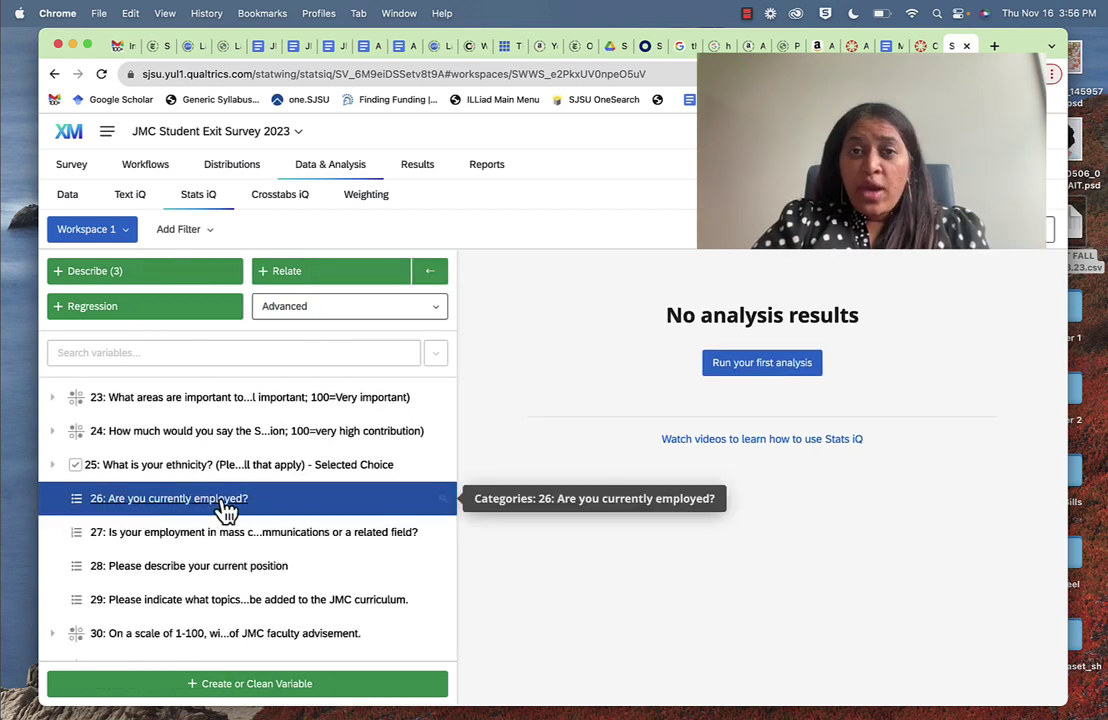
# - Add question 12 (internship rating) and relate Q26 employment to Q12 and Q9
pyautogui.scroll(10, 228, 465)
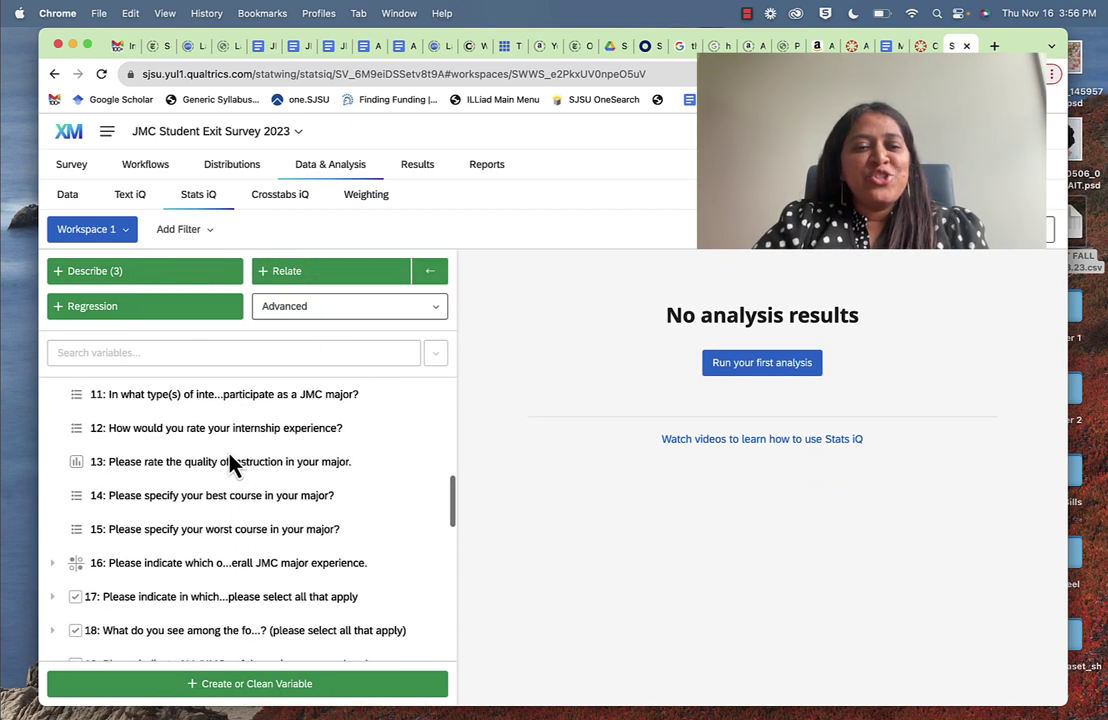
pyautogui.scroll(1, 230, 462)
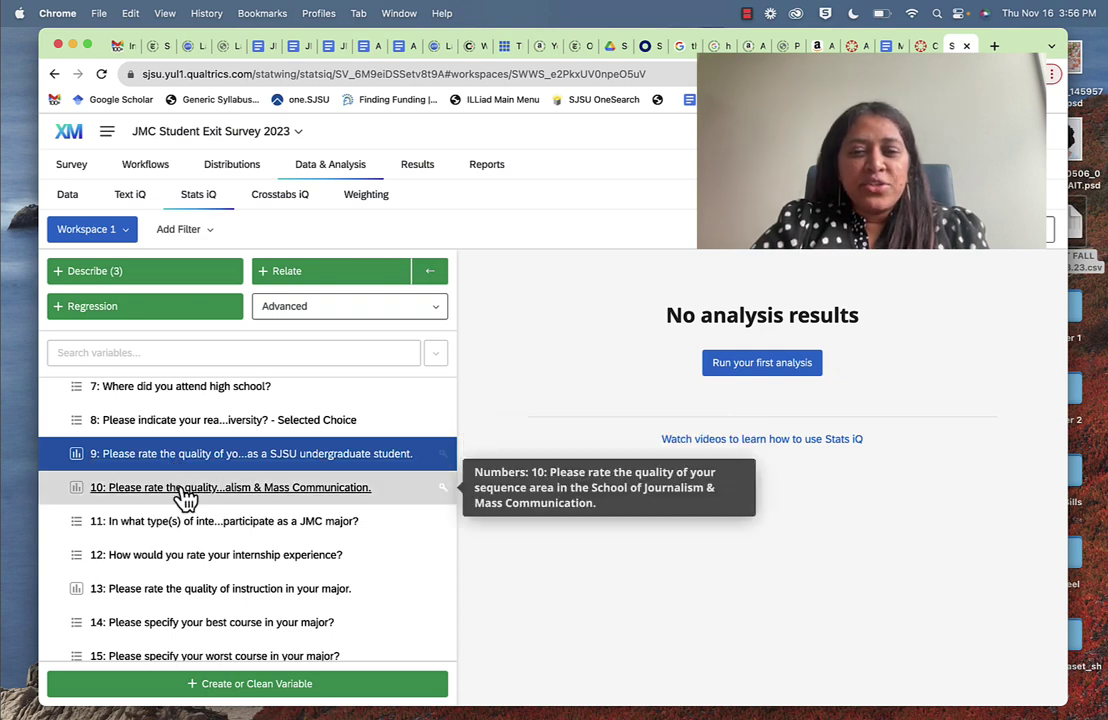
pyautogui.click(191, 564)
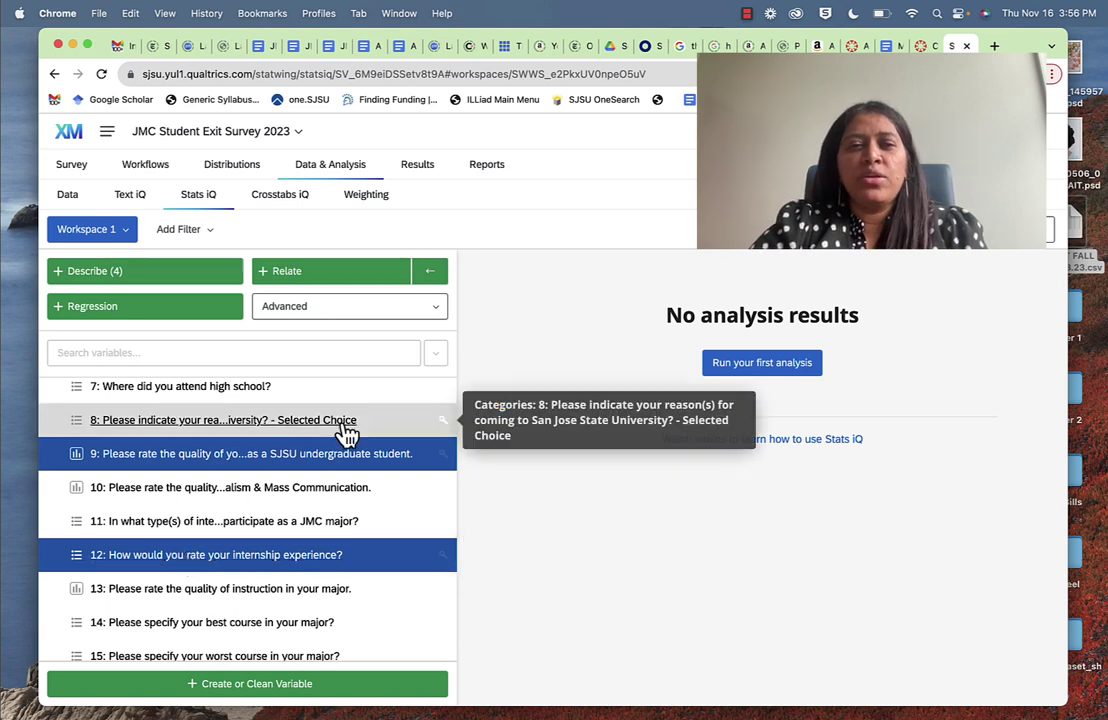
pyautogui.click(179, 274)
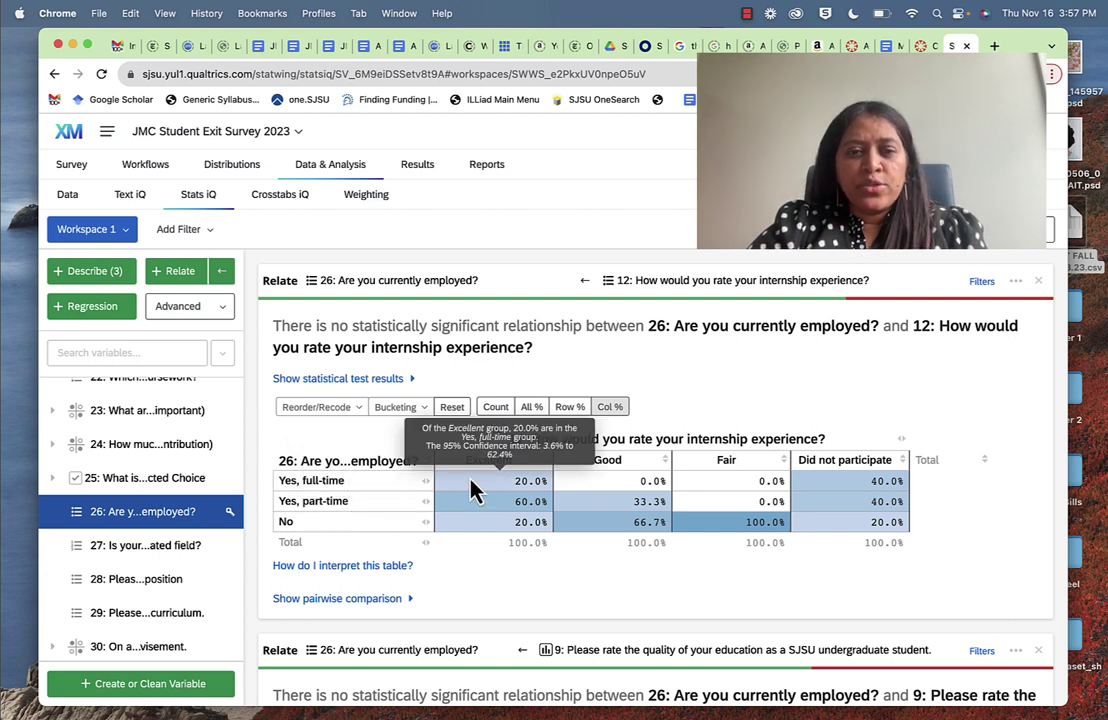
# - Toggle the employment-by-internship crosstab between Count and All %, ending on raw counts
pyautogui.click(500, 407)
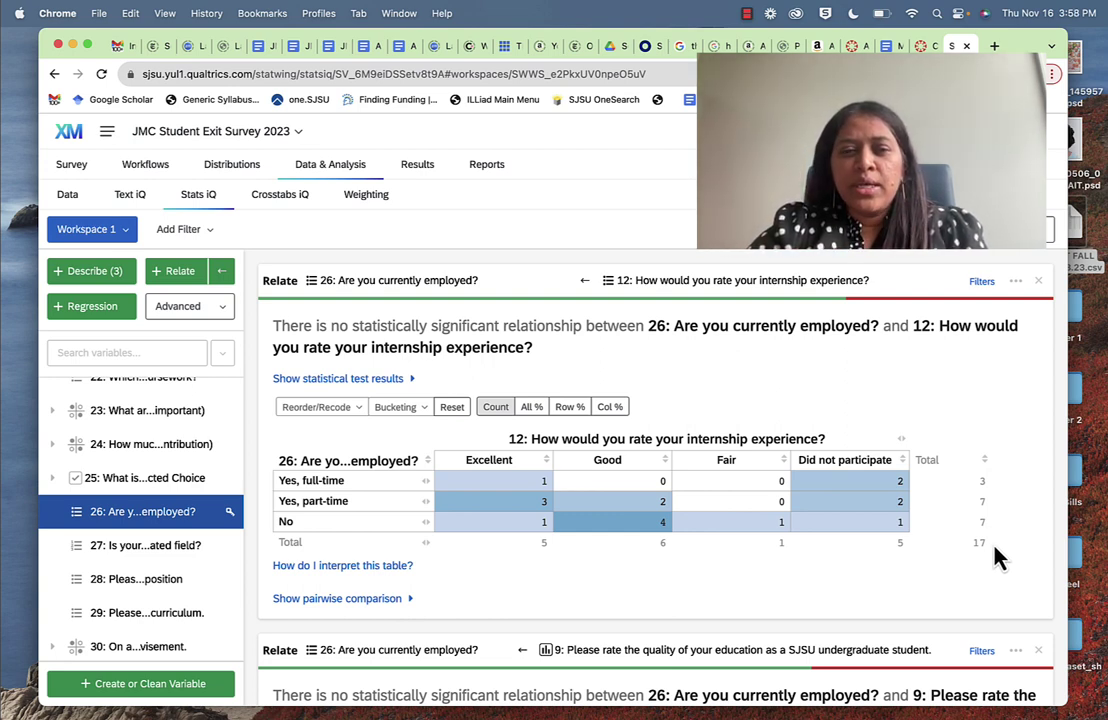
pyautogui.scroll(-5, 770, 556)
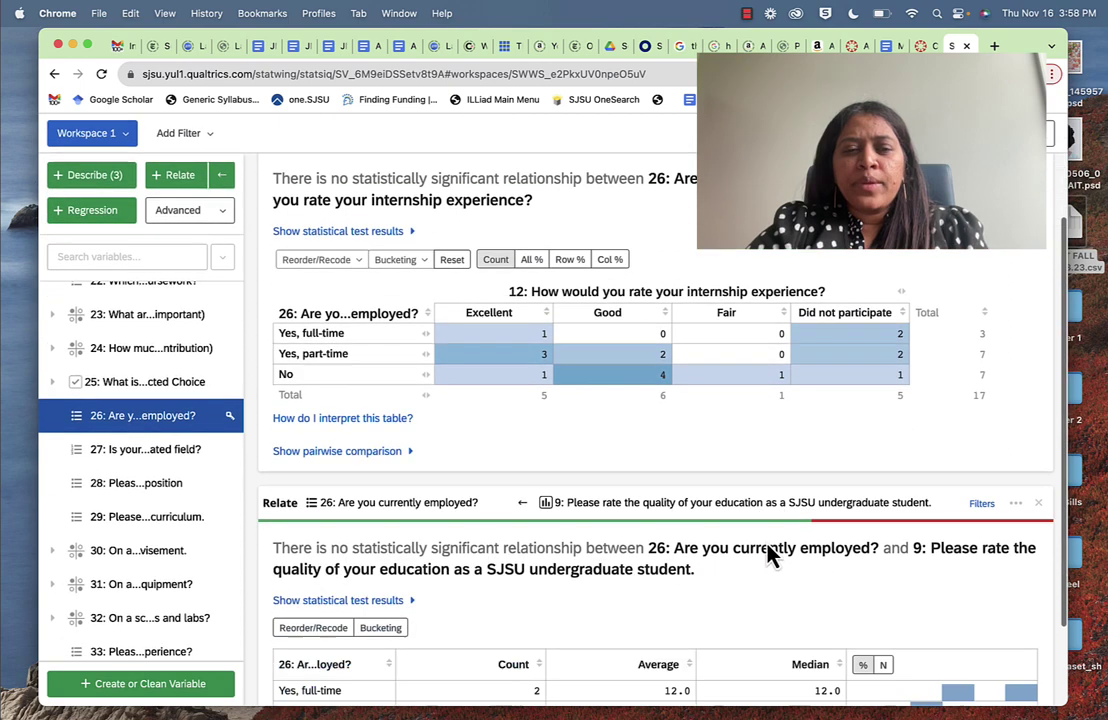
pyautogui.scroll(5, 772, 552)
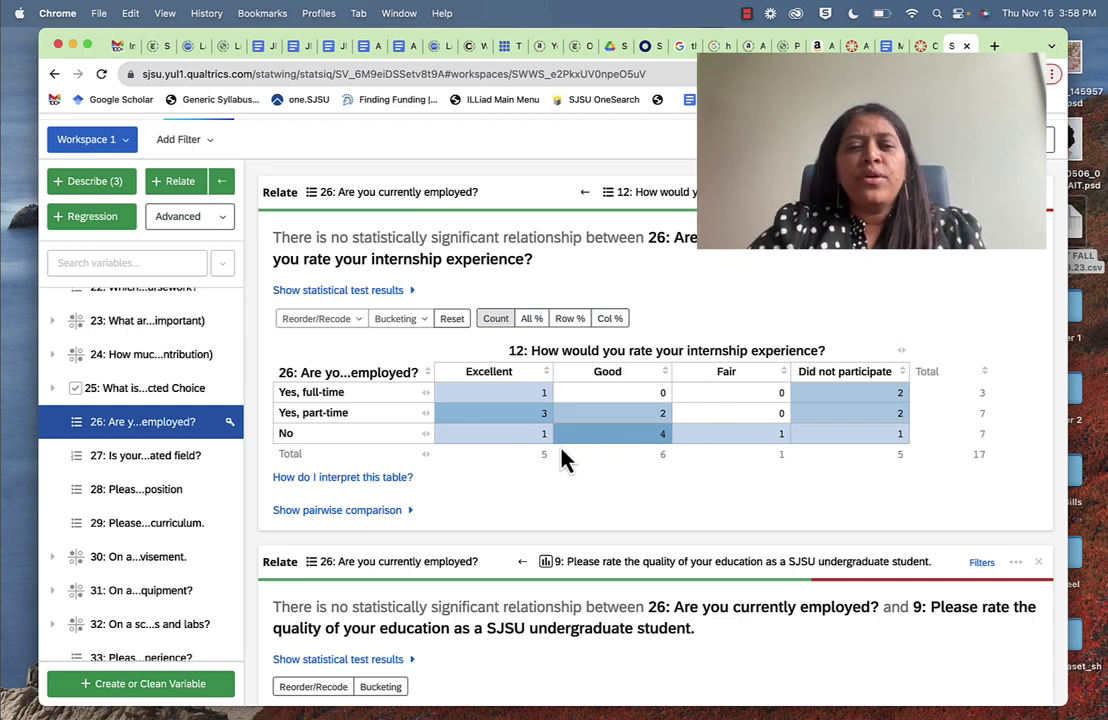
pyautogui.click(529, 321)
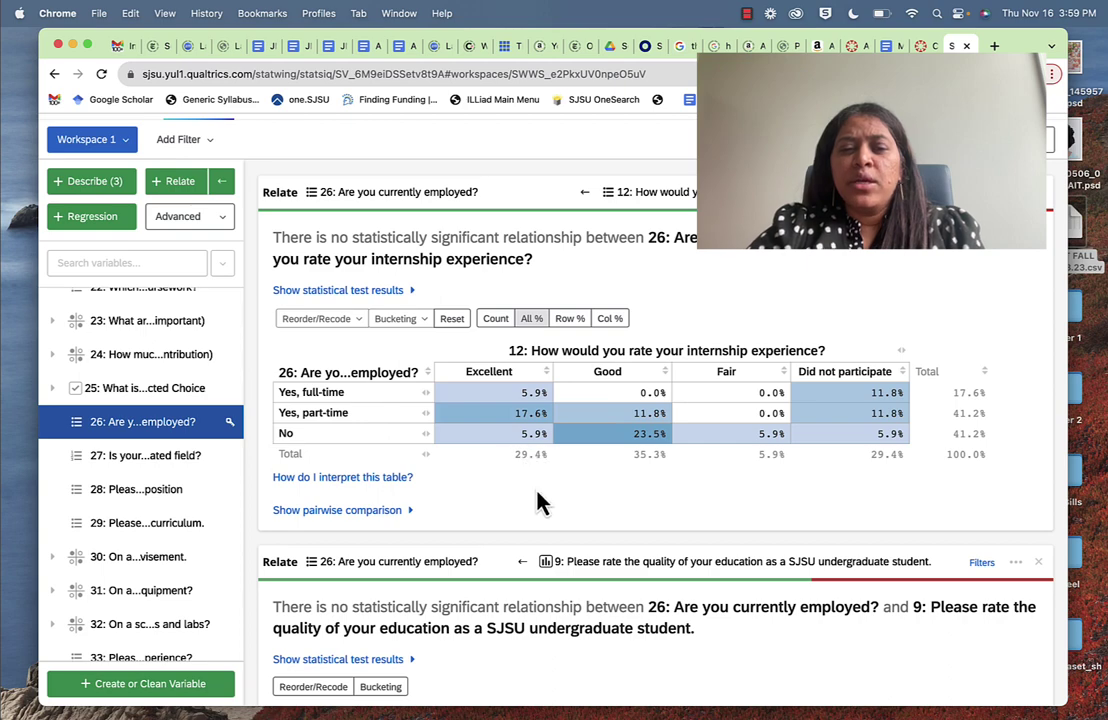
pyautogui.scroll(-1, 540, 500)
pyautogui.scroll(1, 540, 500)
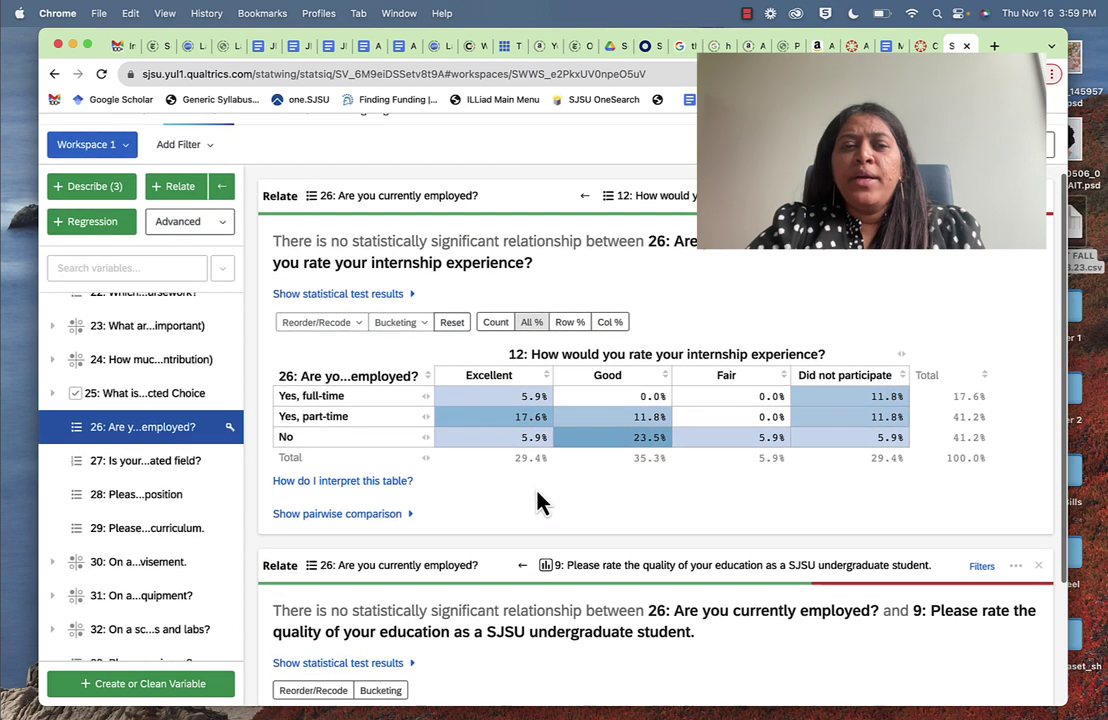
pyautogui.click(497, 327)
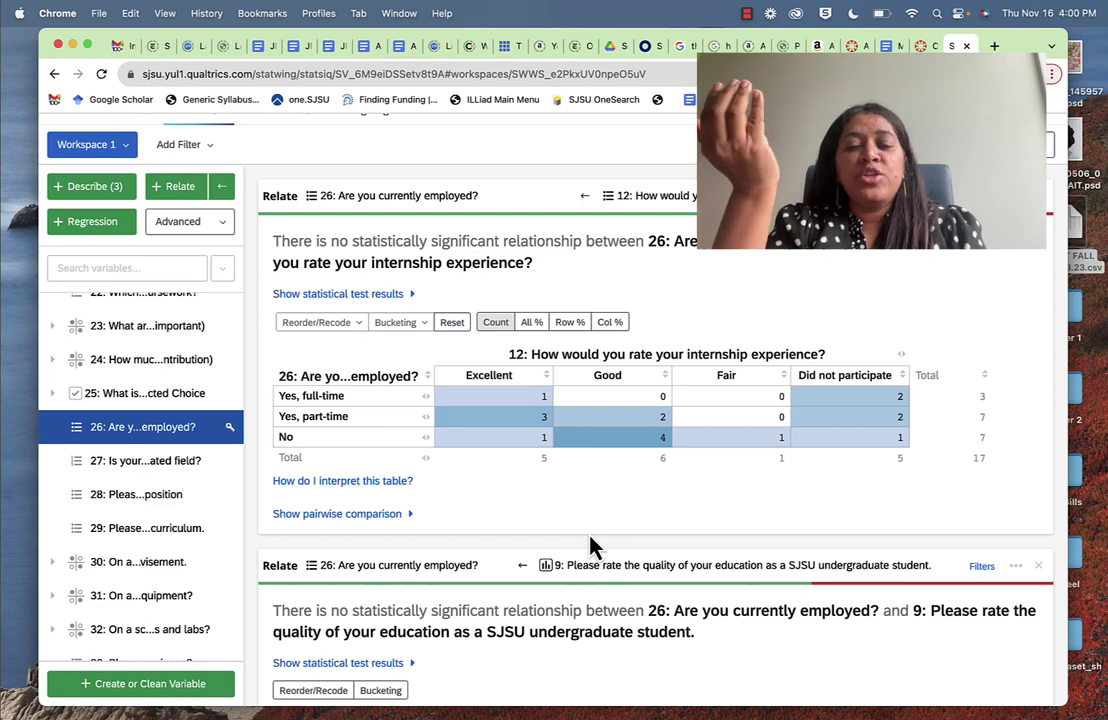
pyautogui.scroll(-1, 715, 700)
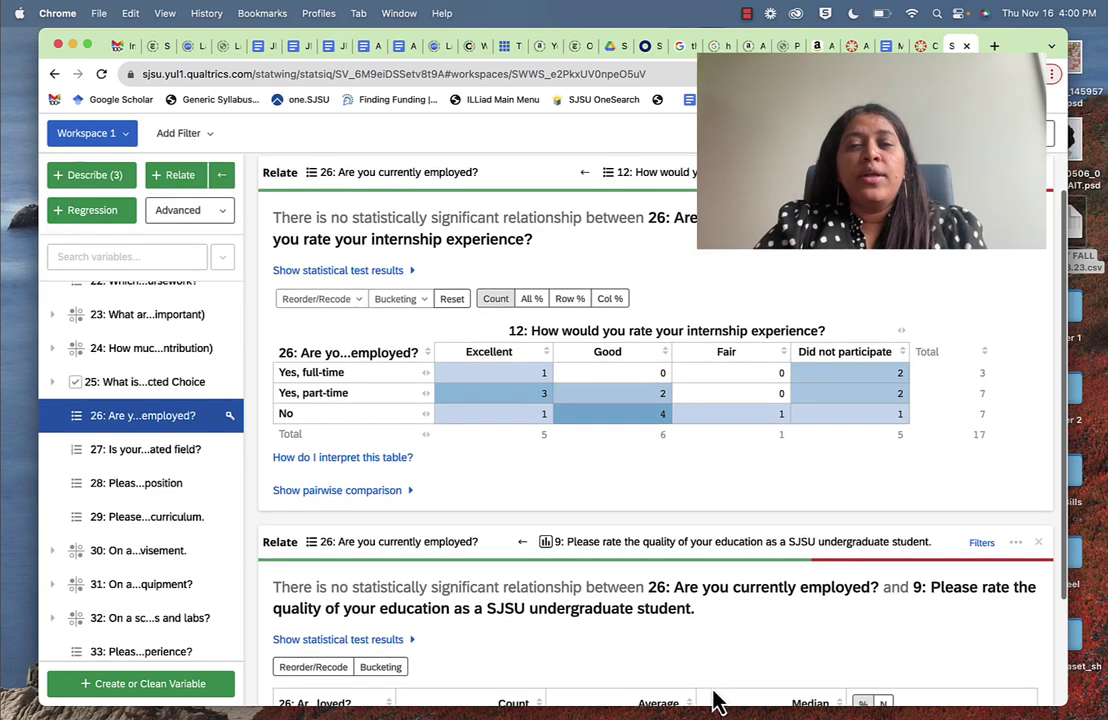
pyautogui.scroll(-3, 715, 700)
pyautogui.scroll(1, 603, 240)
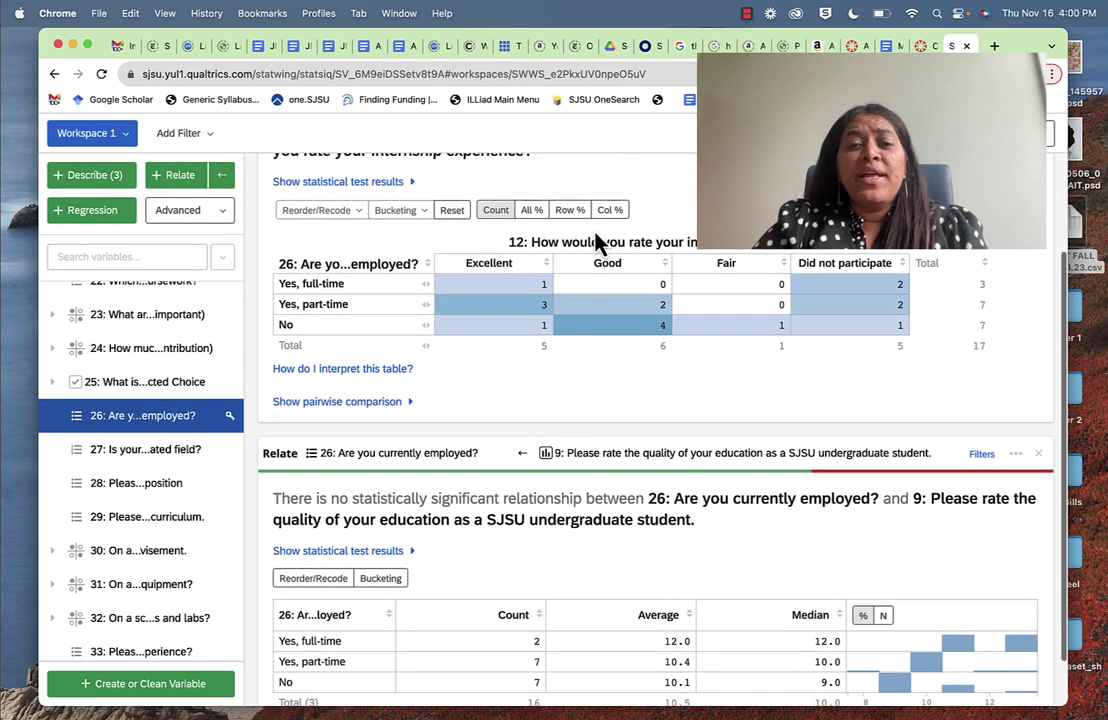
pyautogui.scroll(1, 560, 362)
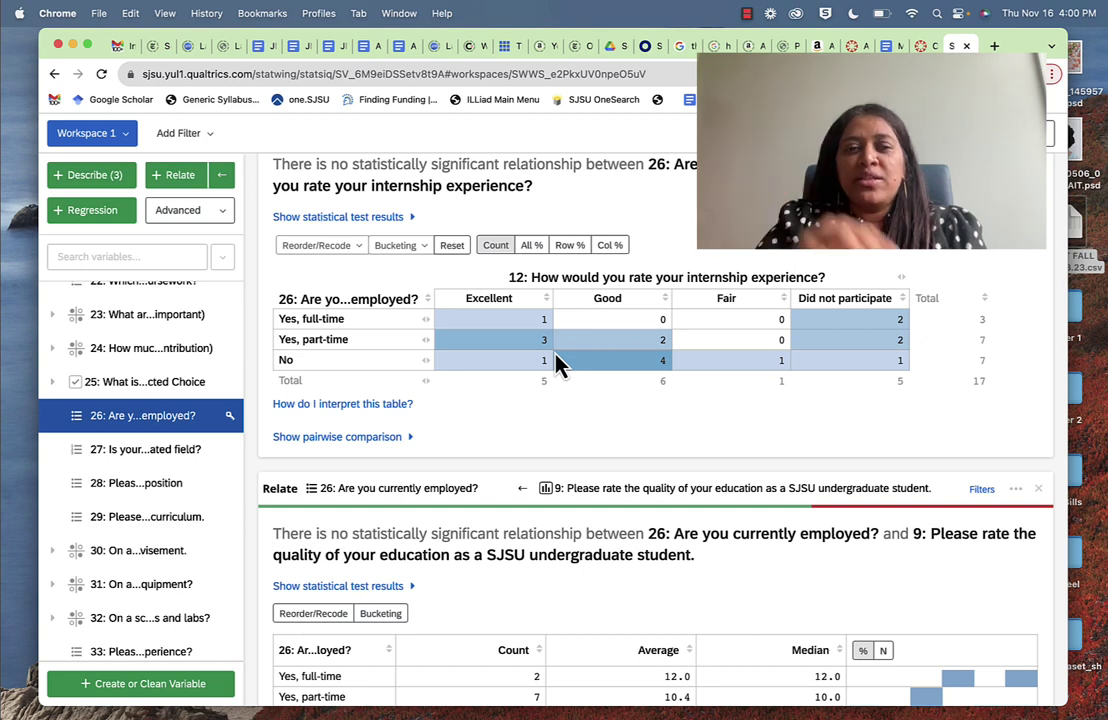
pyautogui.moveTo(447, 372)
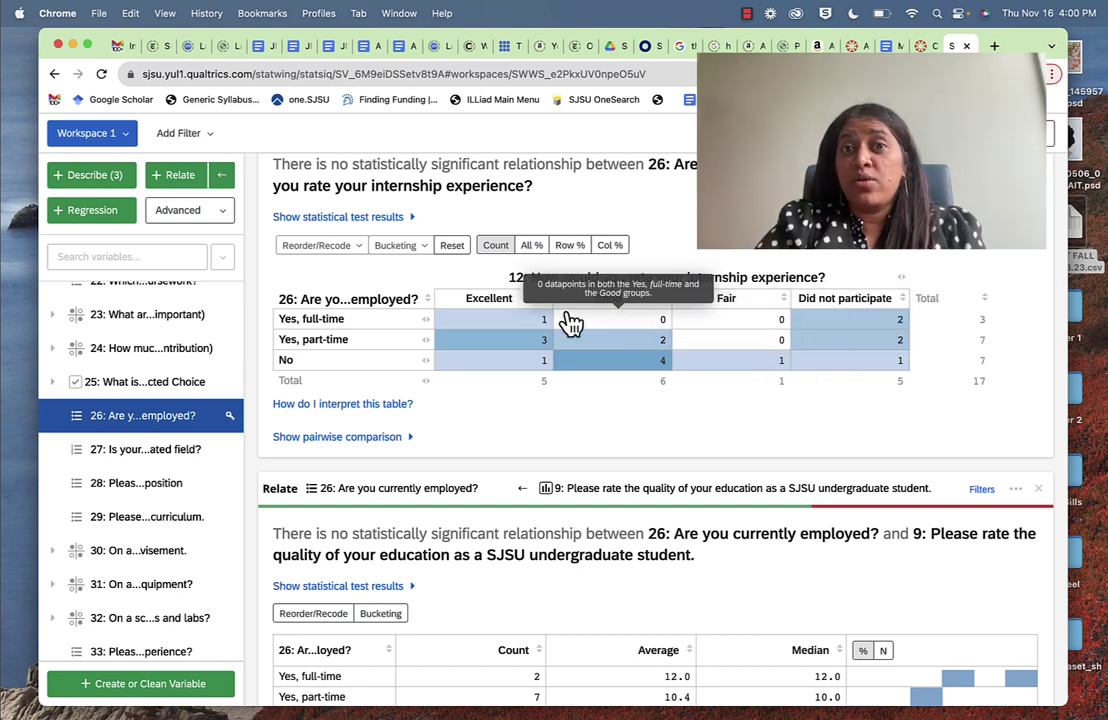
pyautogui.scroll(-3, 628, 445)
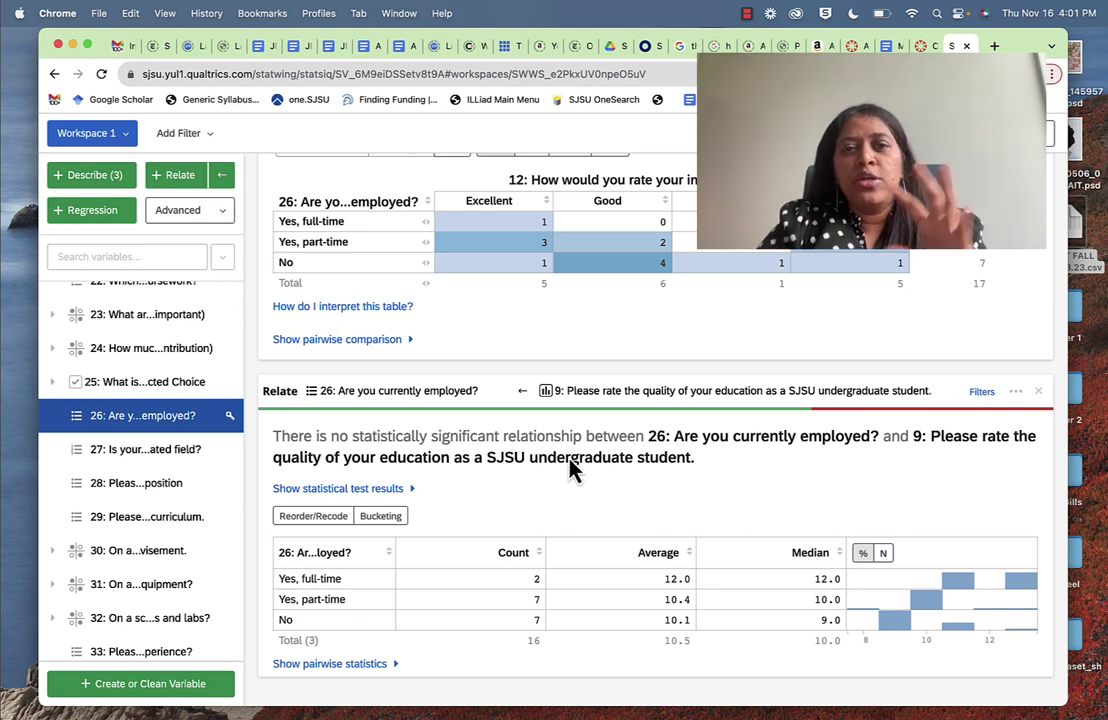
pyautogui.moveTo(688, 592)
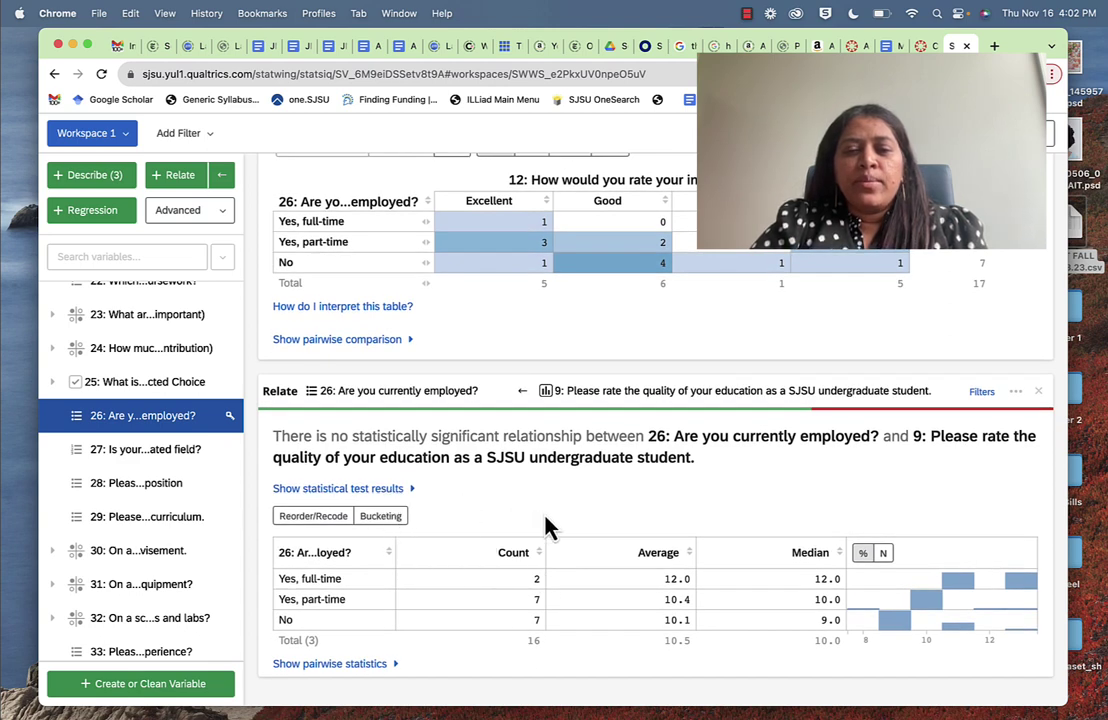
pyautogui.moveTo(672, 583)
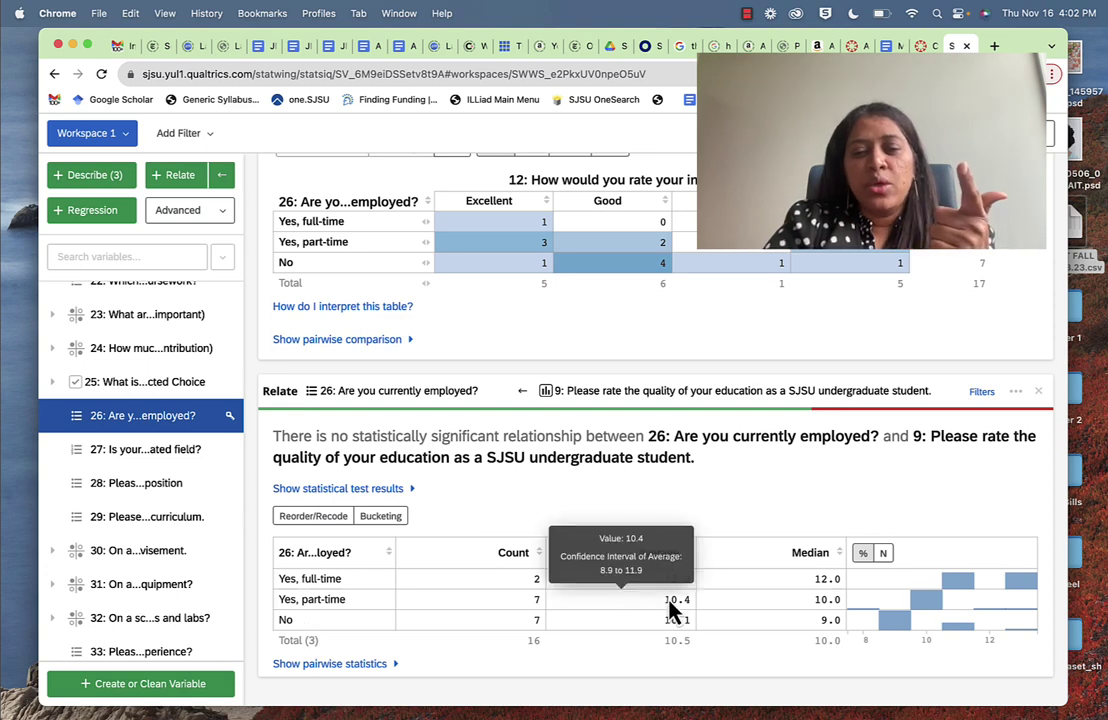
pyautogui.moveTo(678, 620)
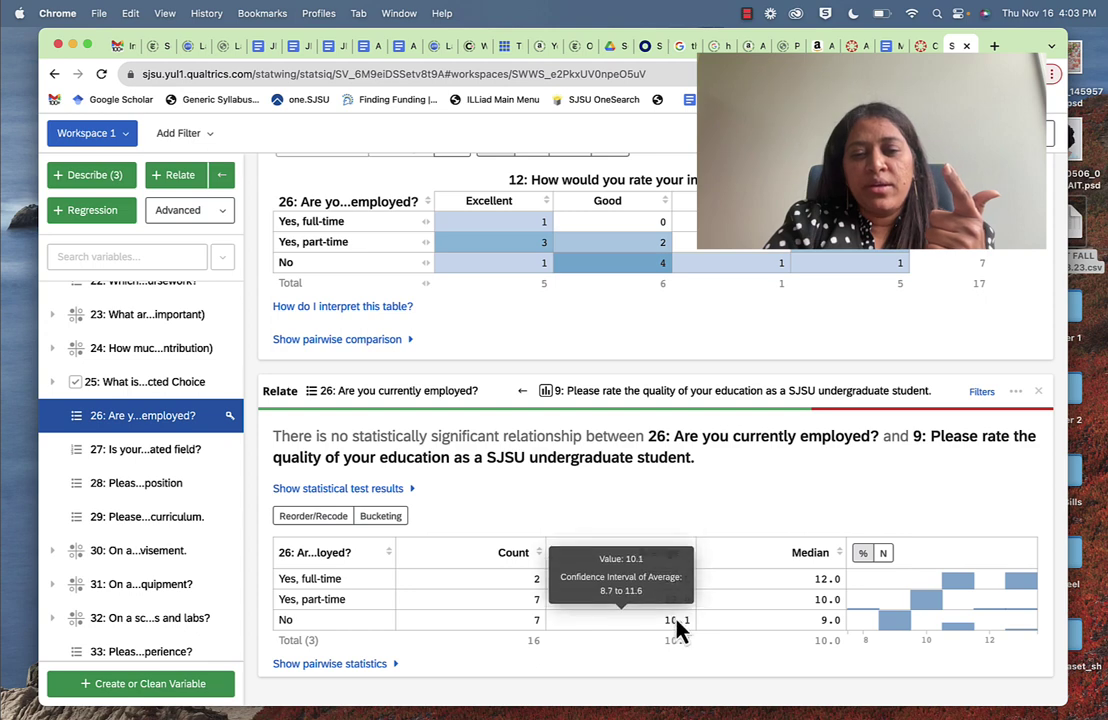
pyautogui.moveTo(549, 588)
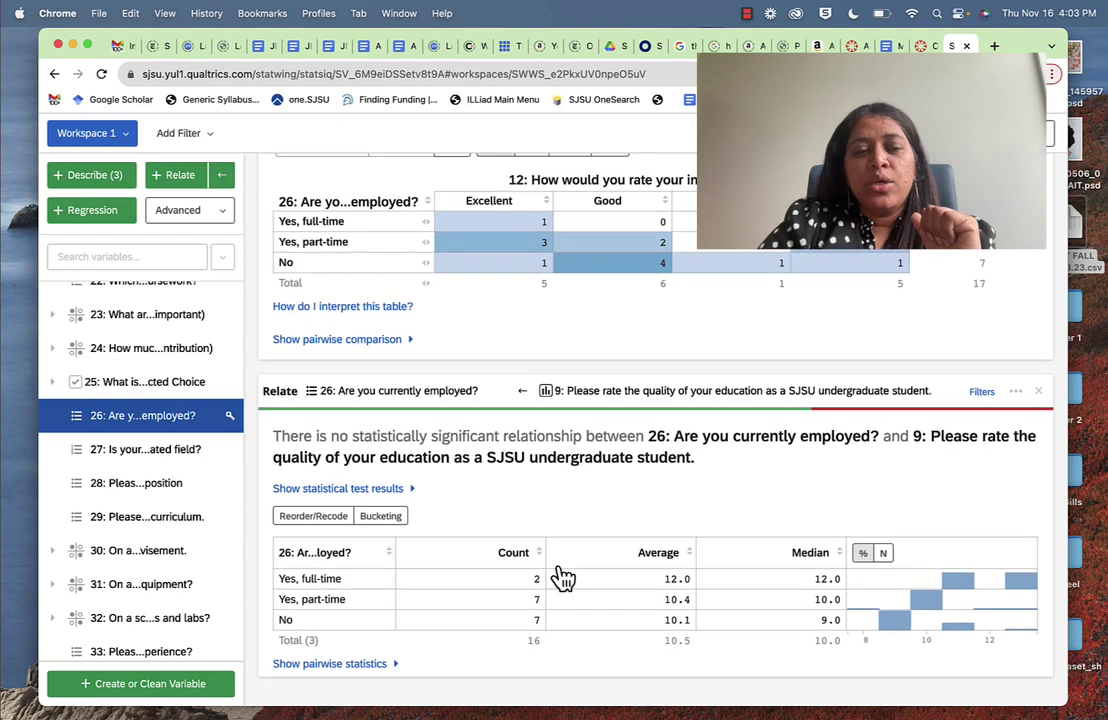
# - Deselect Q26, Q12 and Q9, and select Q3 'What is your major?' in the variable list
pyautogui.scroll(5, 503, 477)
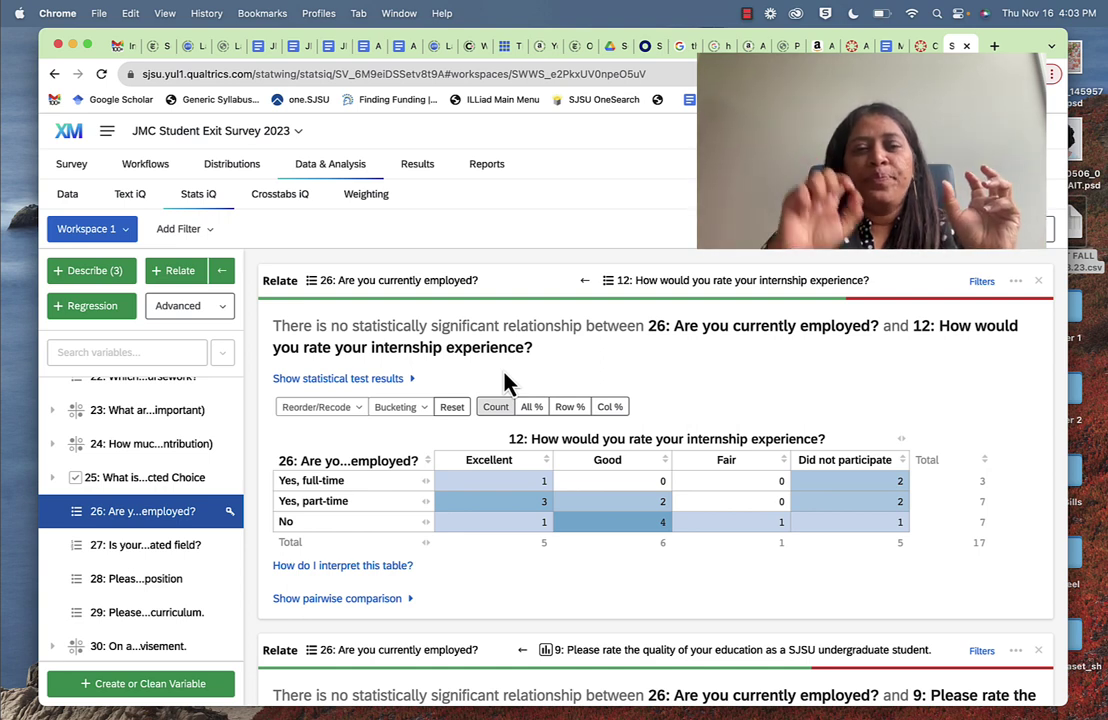
pyautogui.click(163, 514)
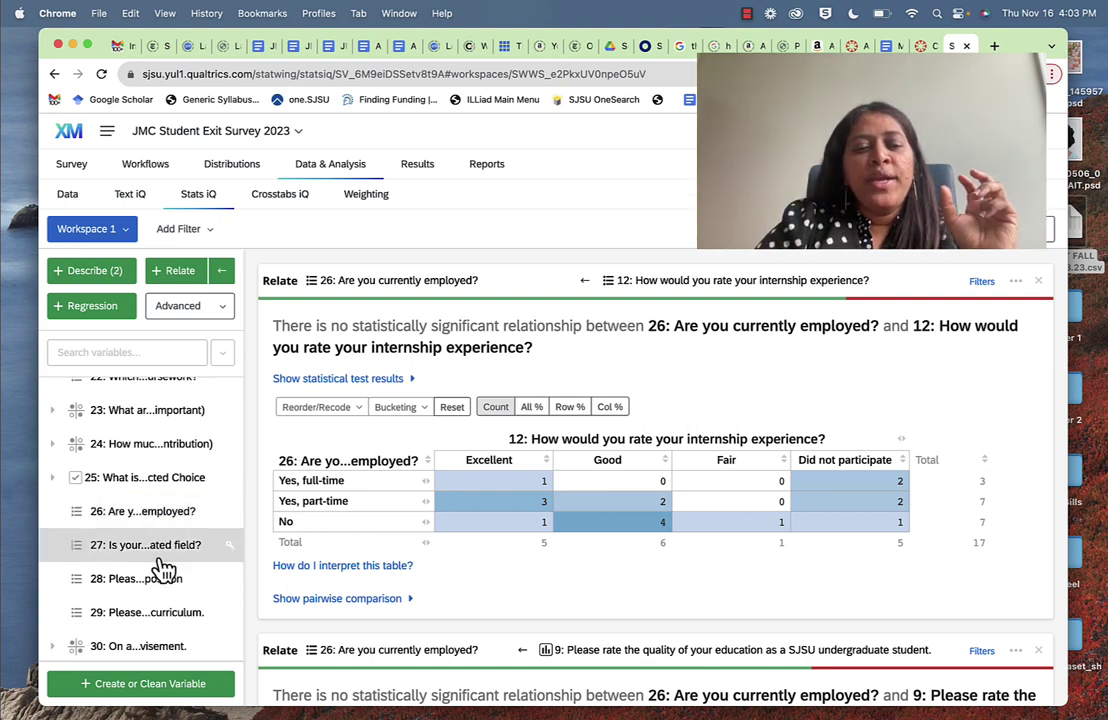
pyautogui.scroll(-10, 163, 567)
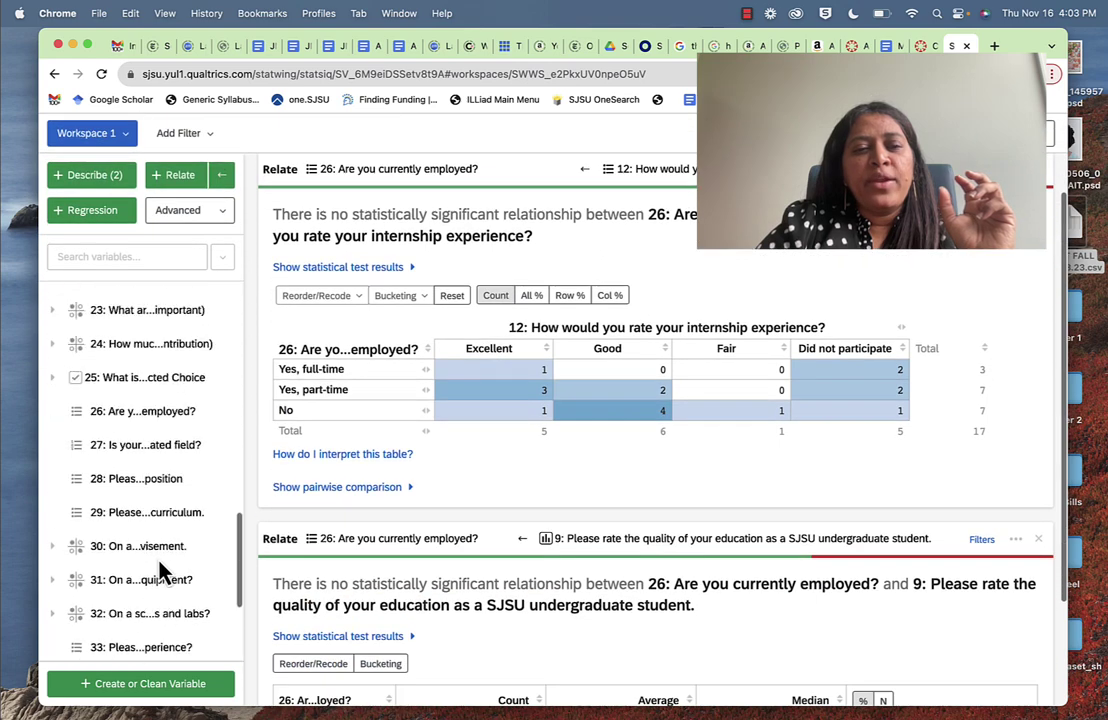
pyautogui.scroll(10, 160, 570)
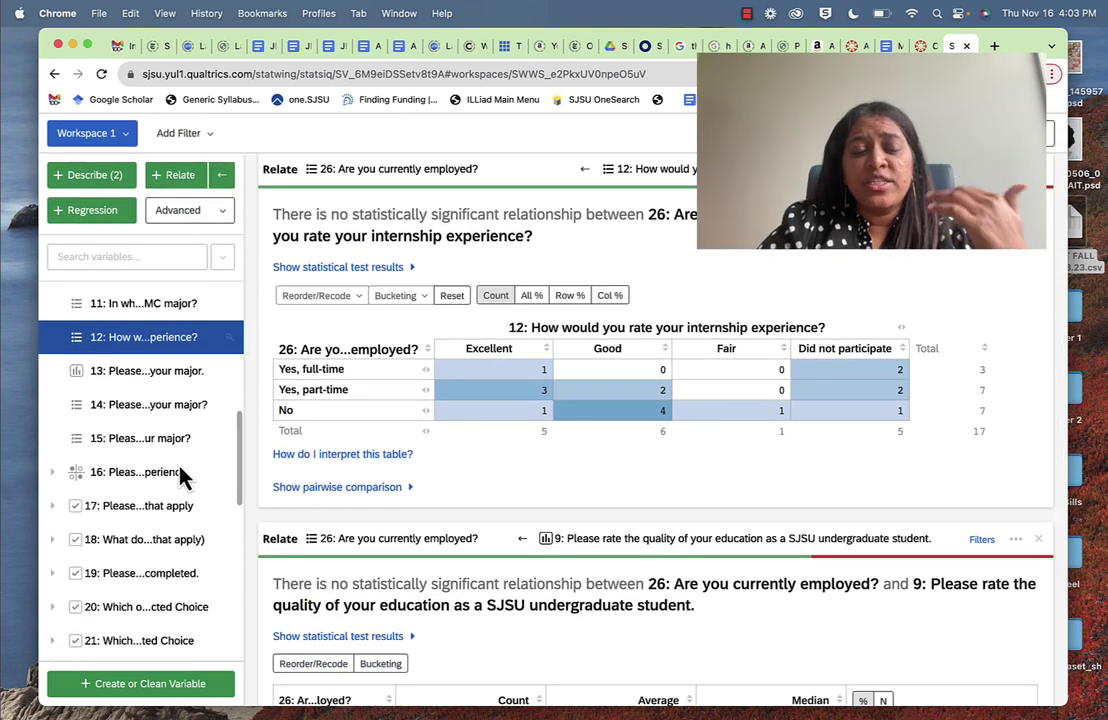
pyautogui.click(168, 339)
pyautogui.scroll(5, 168, 345)
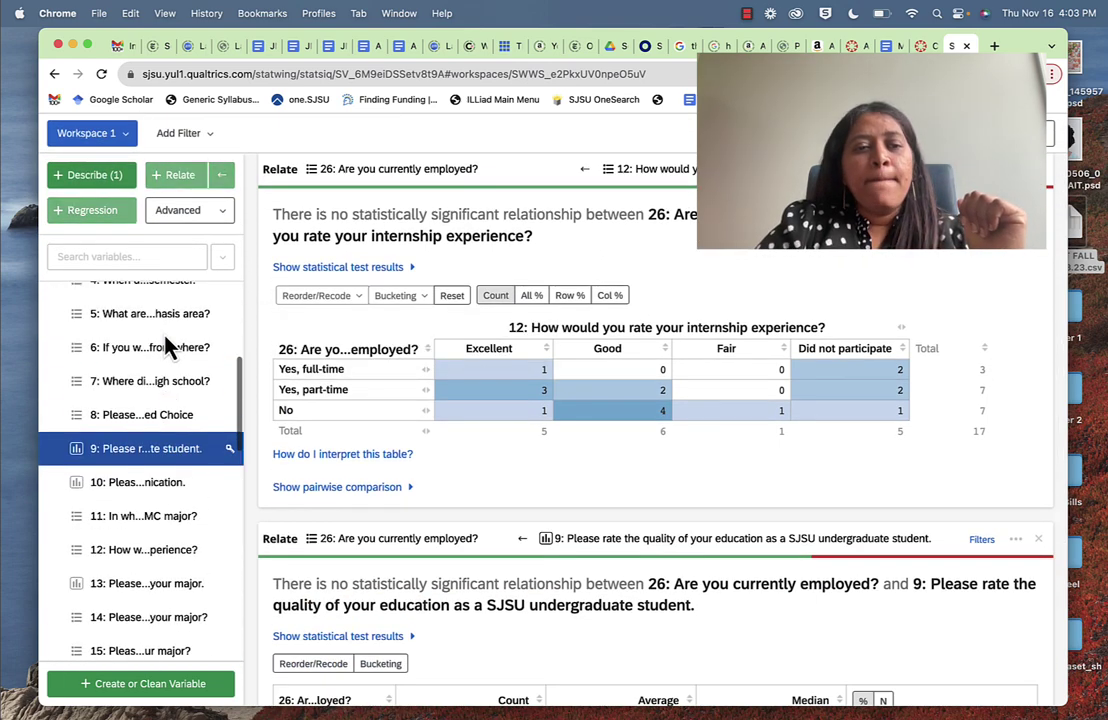
pyautogui.click(172, 452)
pyautogui.scroll(5, 206, 350)
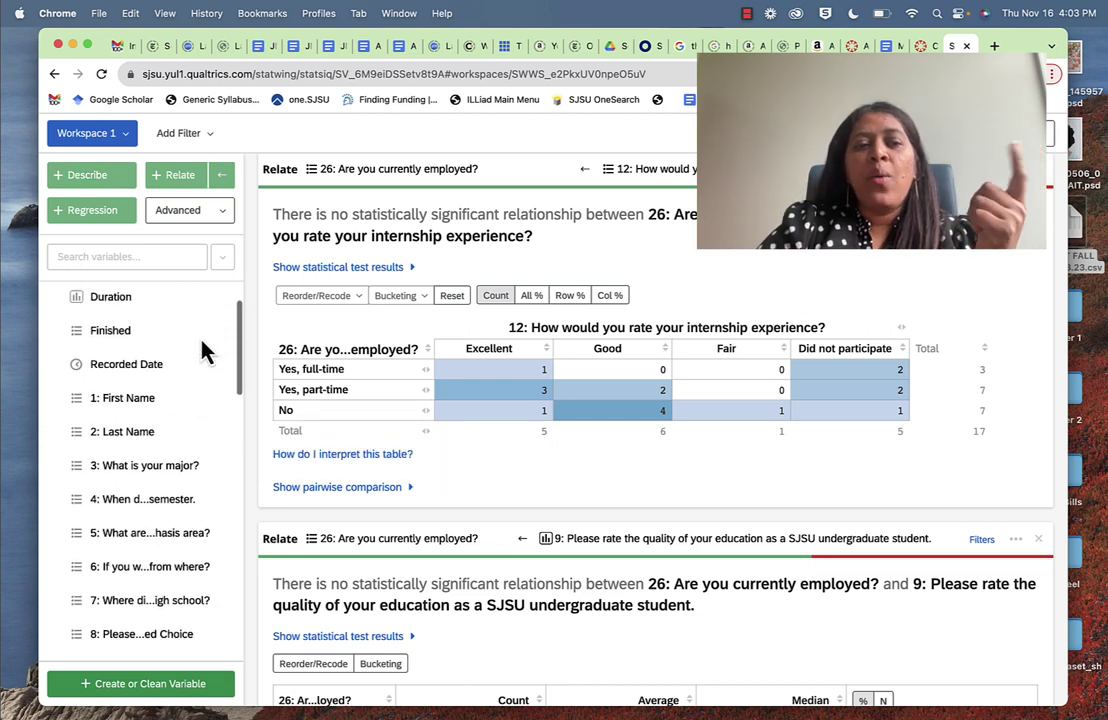
pyautogui.click(183, 480)
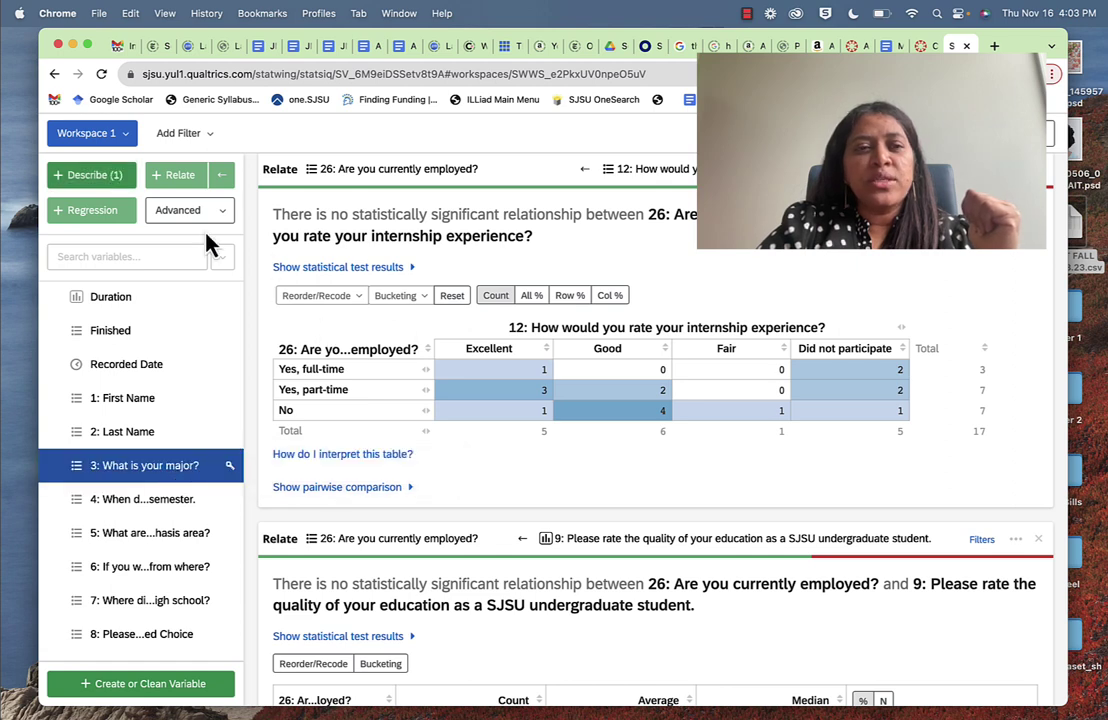
pyautogui.scroll(3, 440, 247)
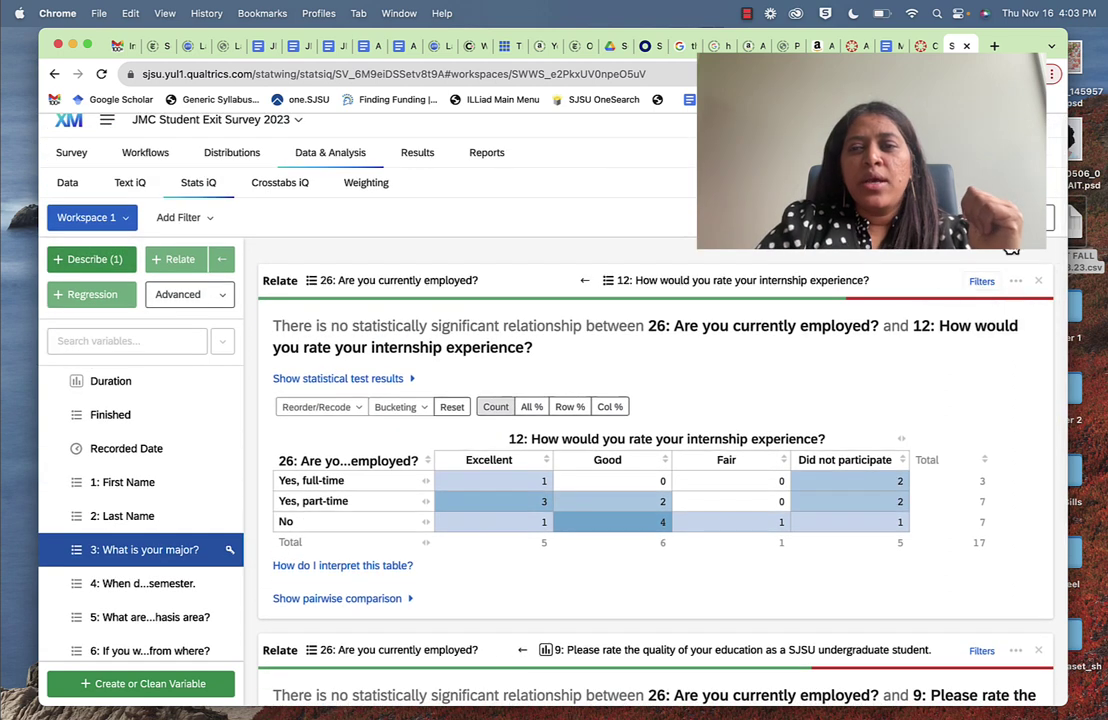
# - Close both Relate cards, describe Q3 major (21 responses, Journalism 5, 23.8%), then deselect Q3
pyautogui.click(1039, 283)
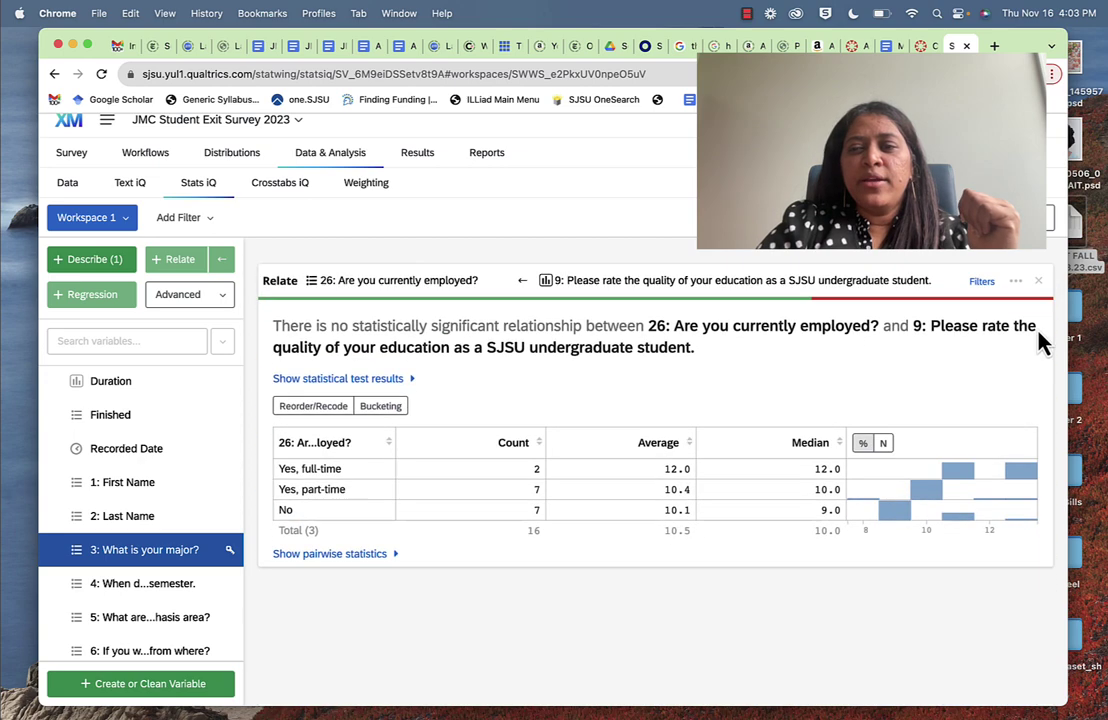
pyautogui.click(1039, 282)
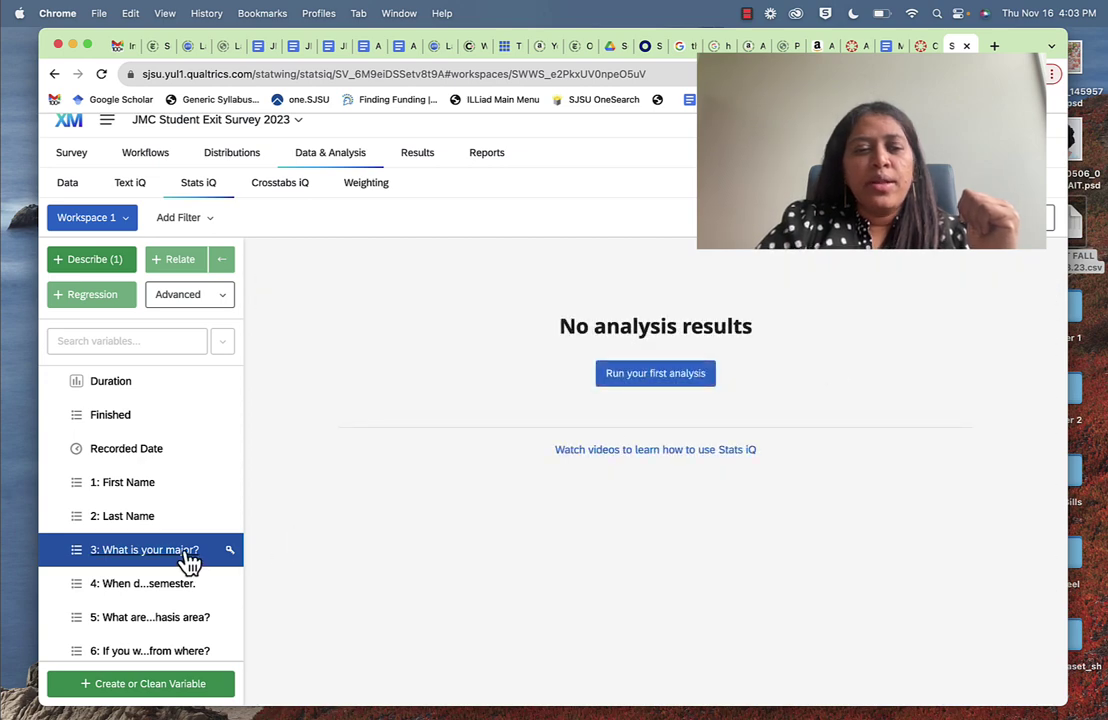
pyautogui.click(100, 262)
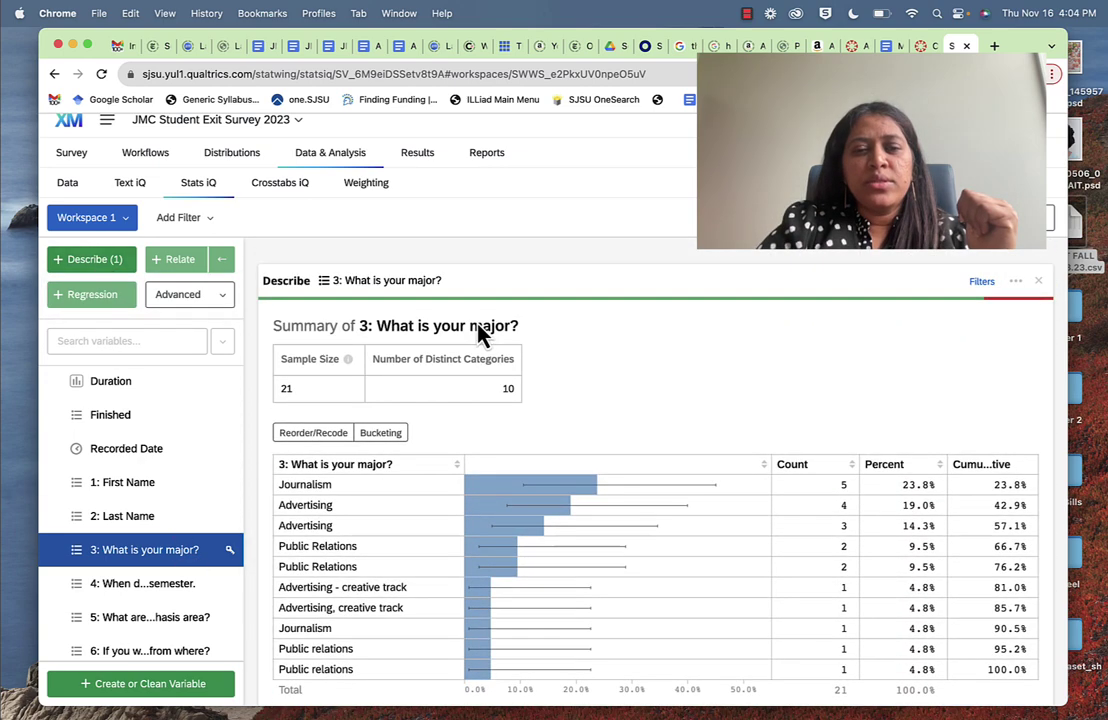
pyautogui.scroll(-2, 490, 490)
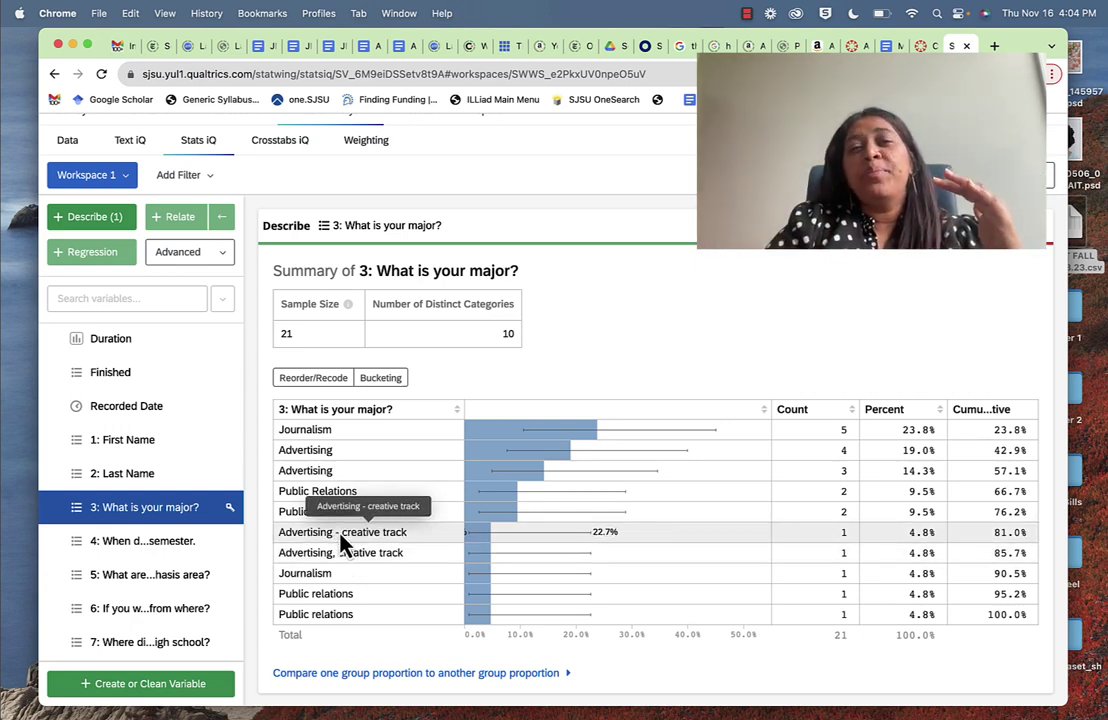
pyautogui.click(178, 507)
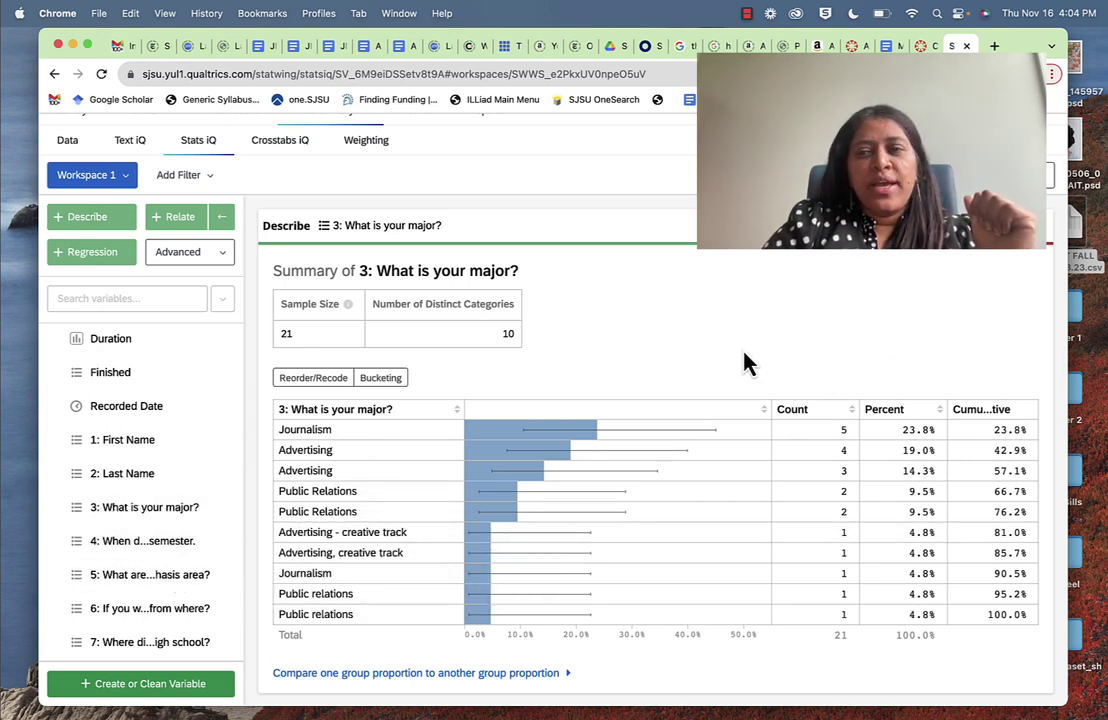
# - Remove the major summary card and select variables Q8 through Q12
pyautogui.click(1049, 243)
pyautogui.scroll(-3, 152, 596)
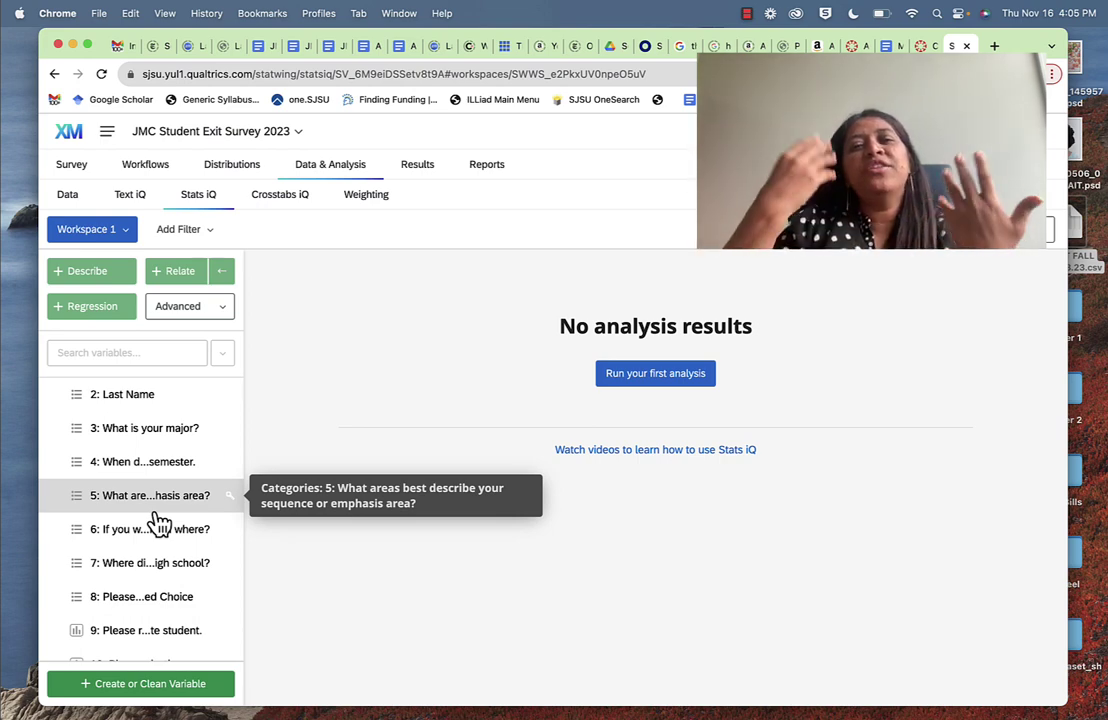
pyautogui.click(175, 597)
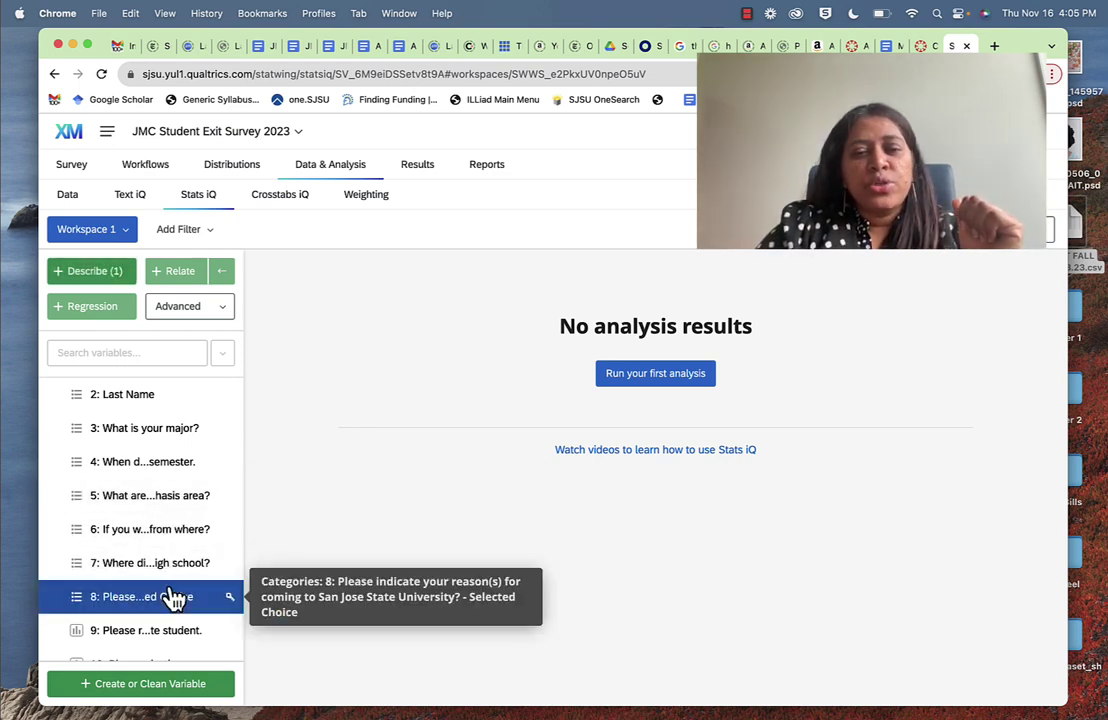
pyautogui.scroll(-2, 175, 597)
pyautogui.click(173, 556)
pyautogui.click(170, 594)
pyautogui.scroll(-3, 160, 595)
pyautogui.click(166, 532)
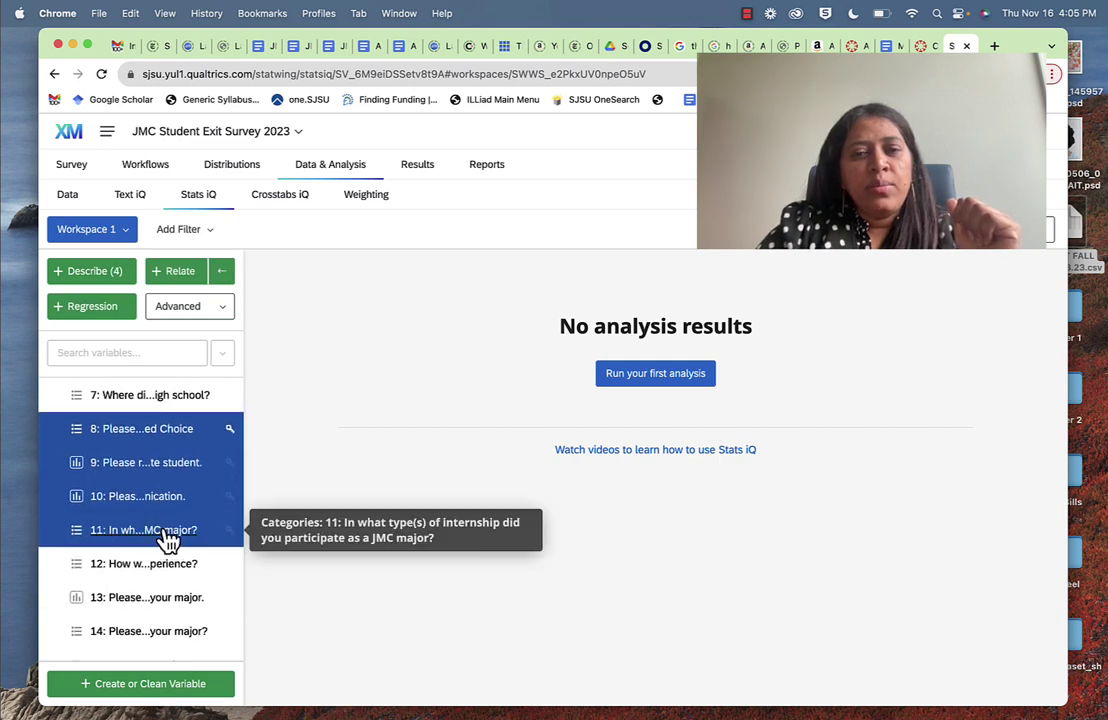
pyautogui.click(161, 572)
# - Deselect Q12, Q11, Q10, Q9 and Q8, leaving no variables selected
pyautogui.scroll(-1, 161, 574)
pyautogui.click(149, 520)
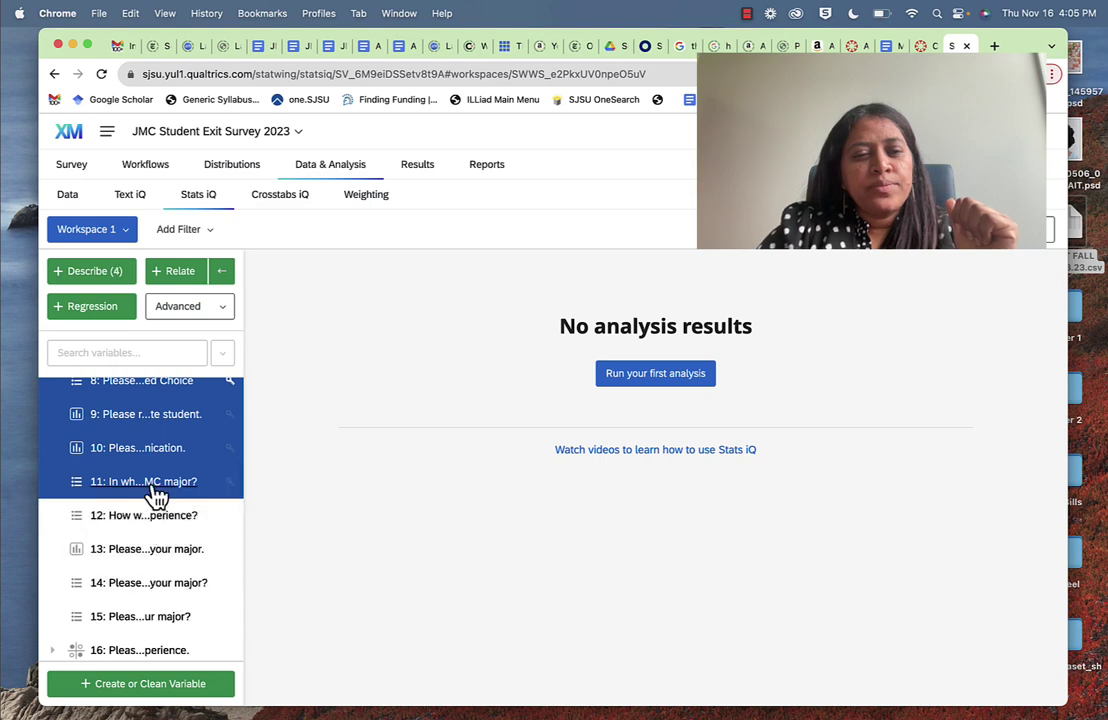
pyautogui.click(152, 484)
pyautogui.click(153, 449)
pyautogui.click(157, 410)
pyautogui.click(152, 385)
pyautogui.scroll(-10, 158, 492)
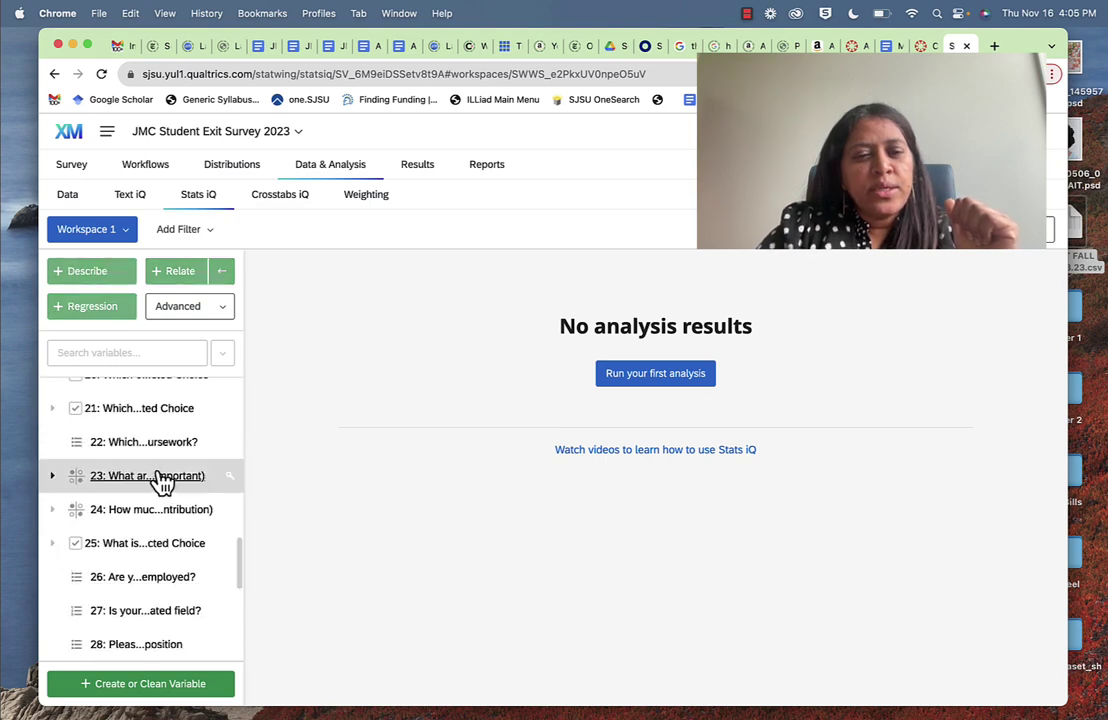
# - Try the Q23 career importance matrix, then choose Q32 facilities and labs rating instead
pyautogui.click(158, 478)
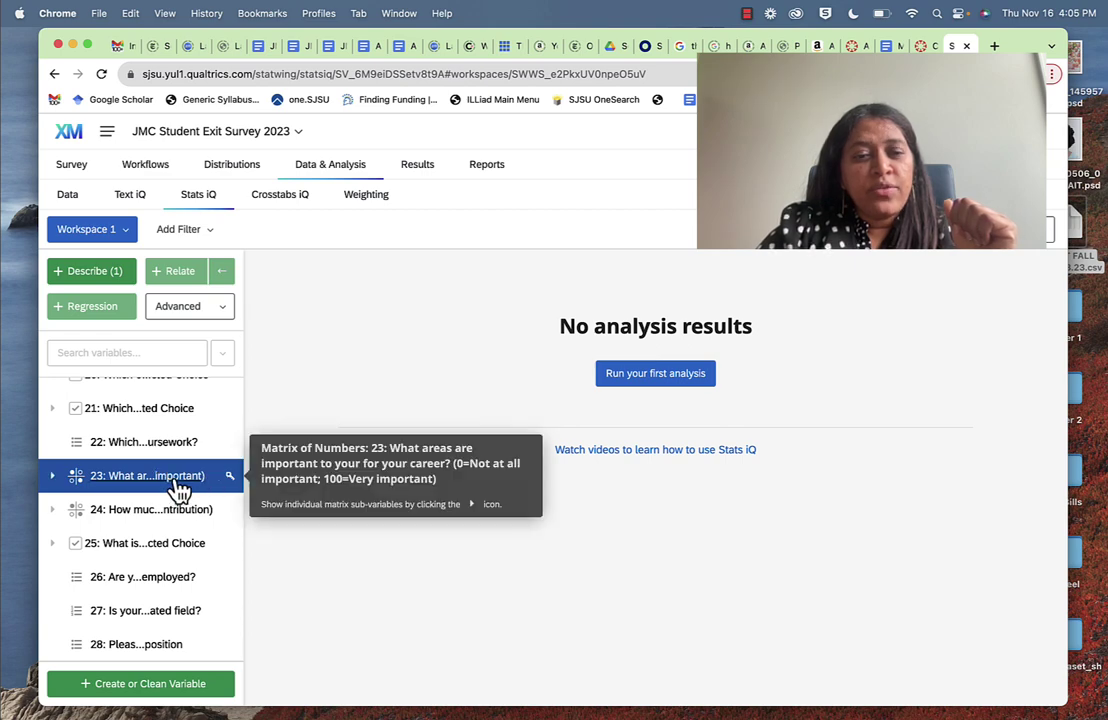
pyautogui.click(178, 487)
pyautogui.scroll(-3, 180, 519)
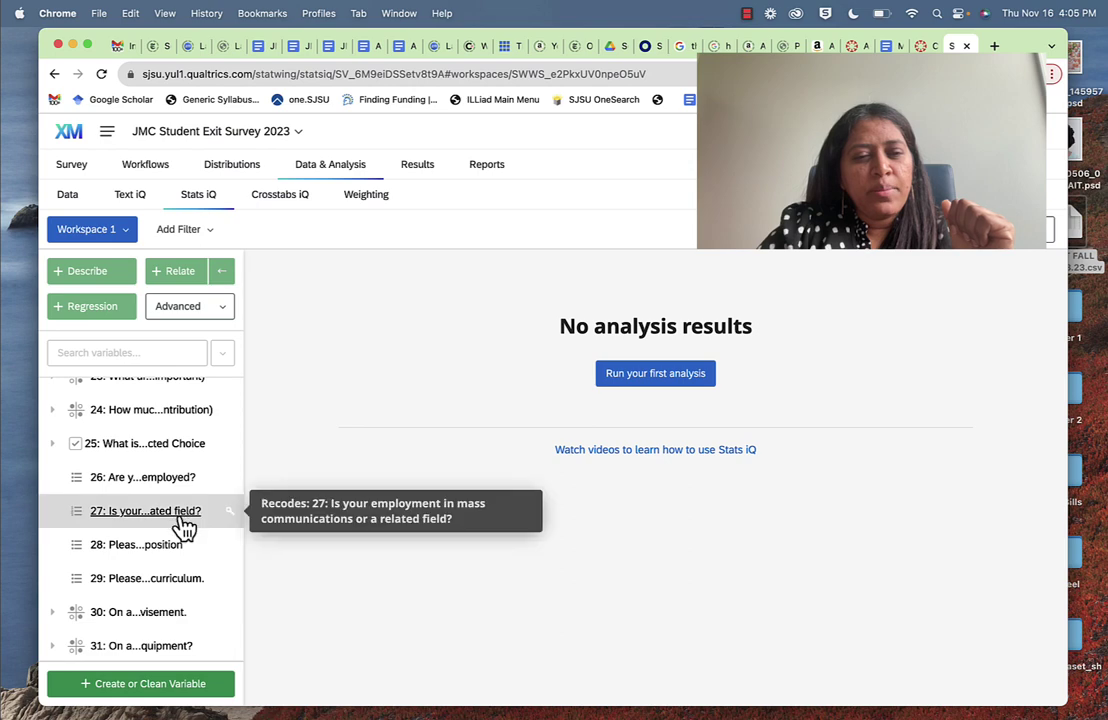
pyautogui.scroll(-5, 172, 550)
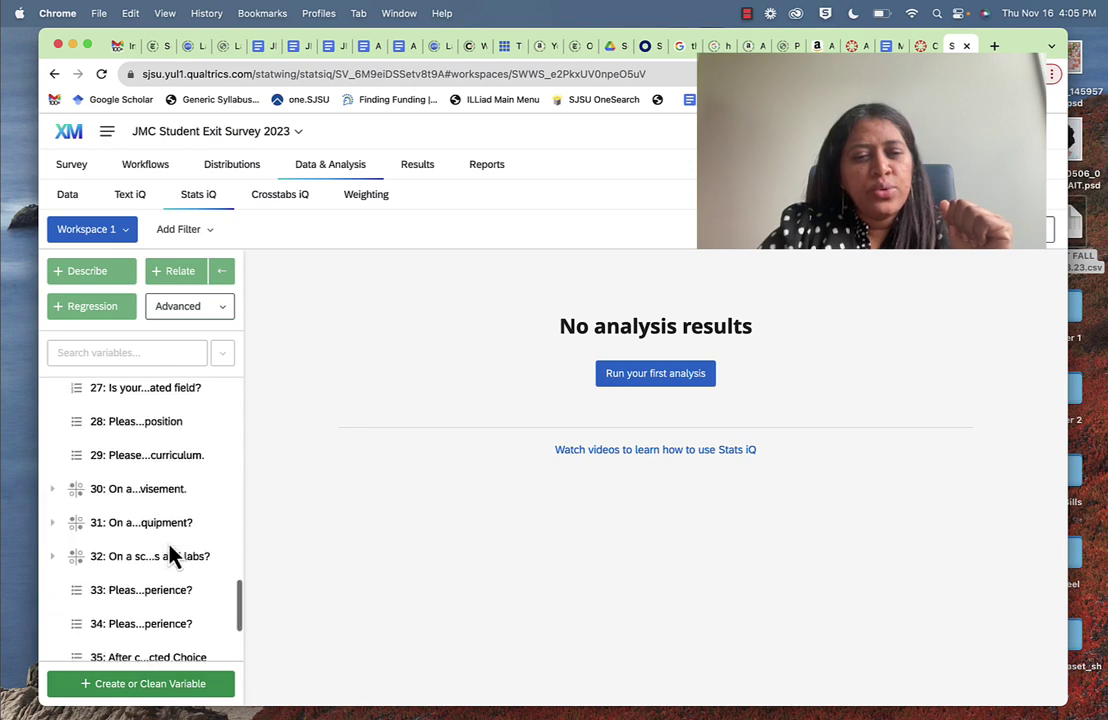
pyautogui.scroll(-3, 165, 585)
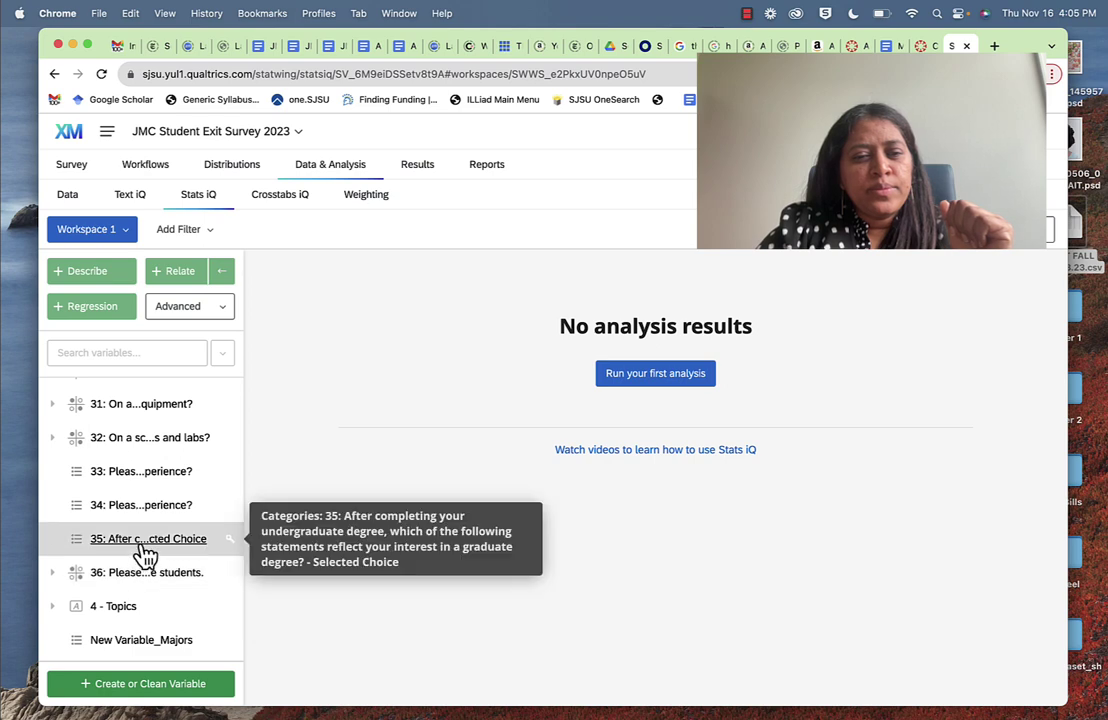
pyautogui.click(143, 450)
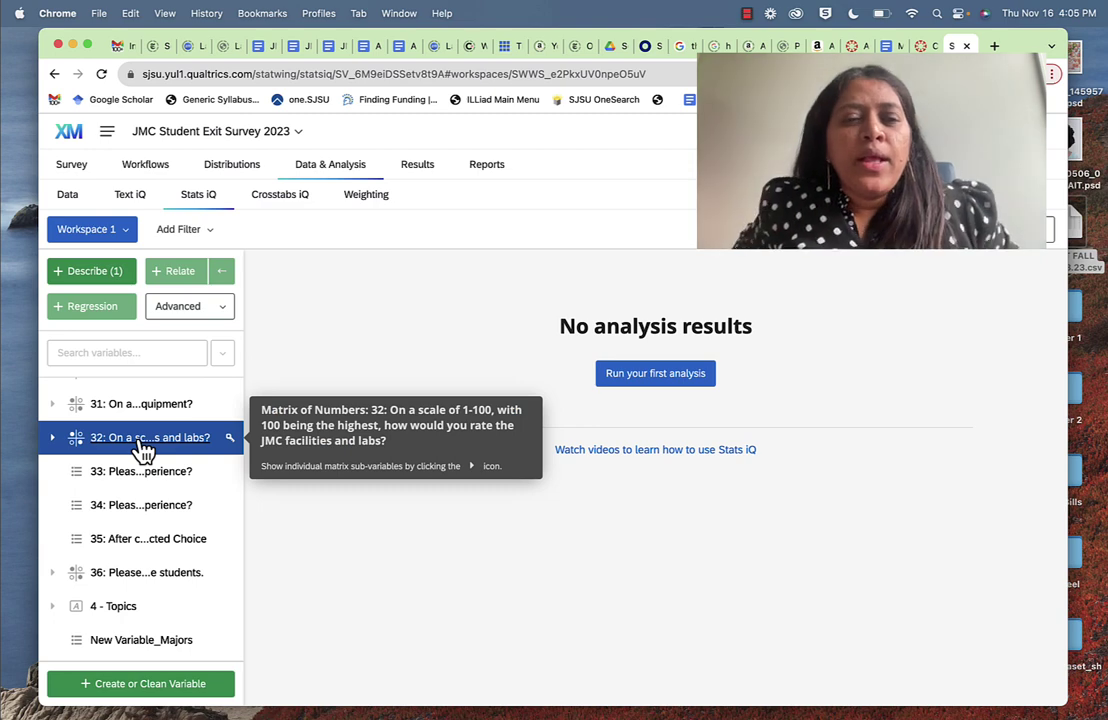
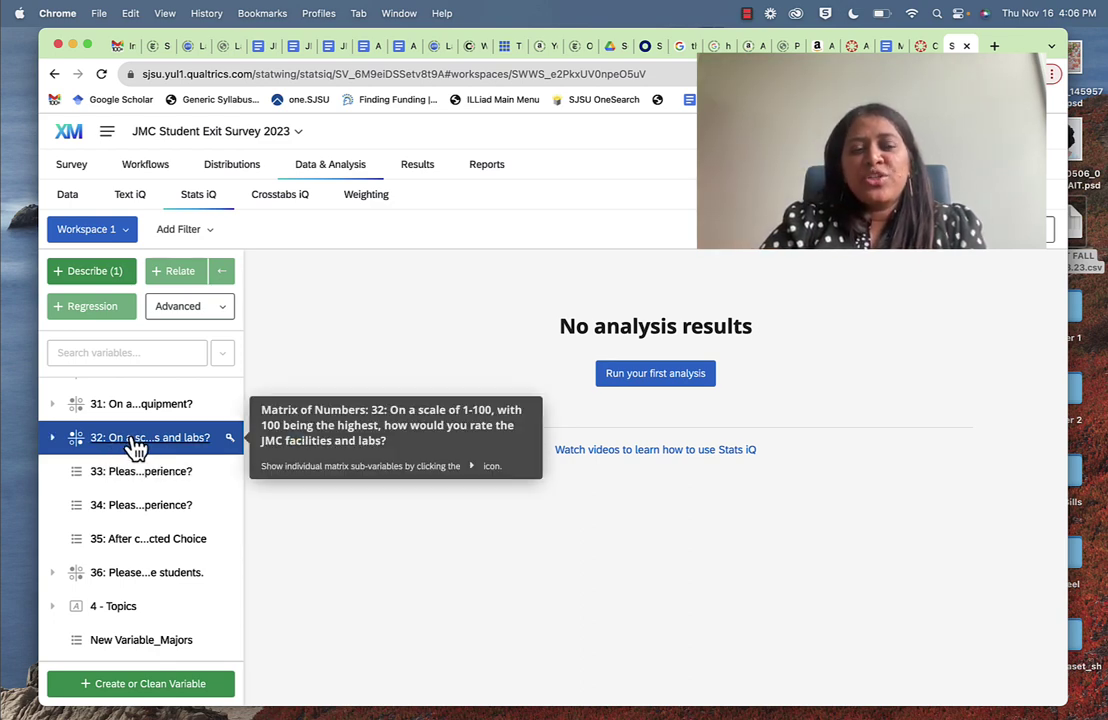
# - In Stats iQ, relate '3: What is your major?' to the JMC facilities and labs rating
pyautogui.scroll(15, 136, 447)
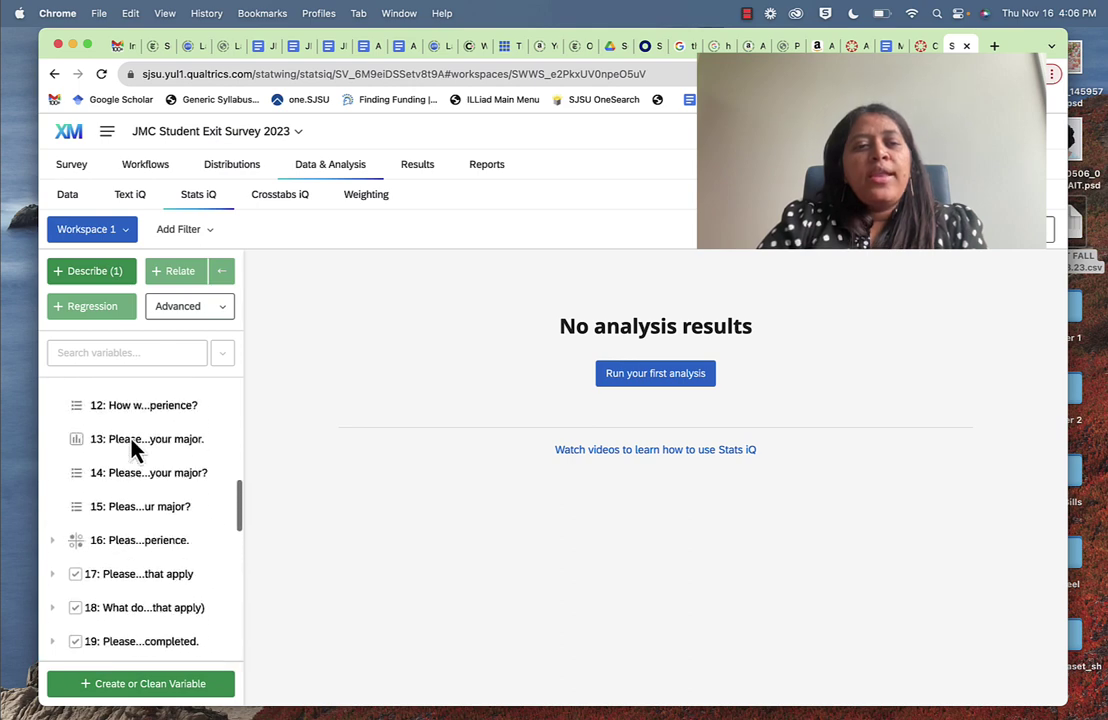
pyautogui.scroll(-3, 140, 465)
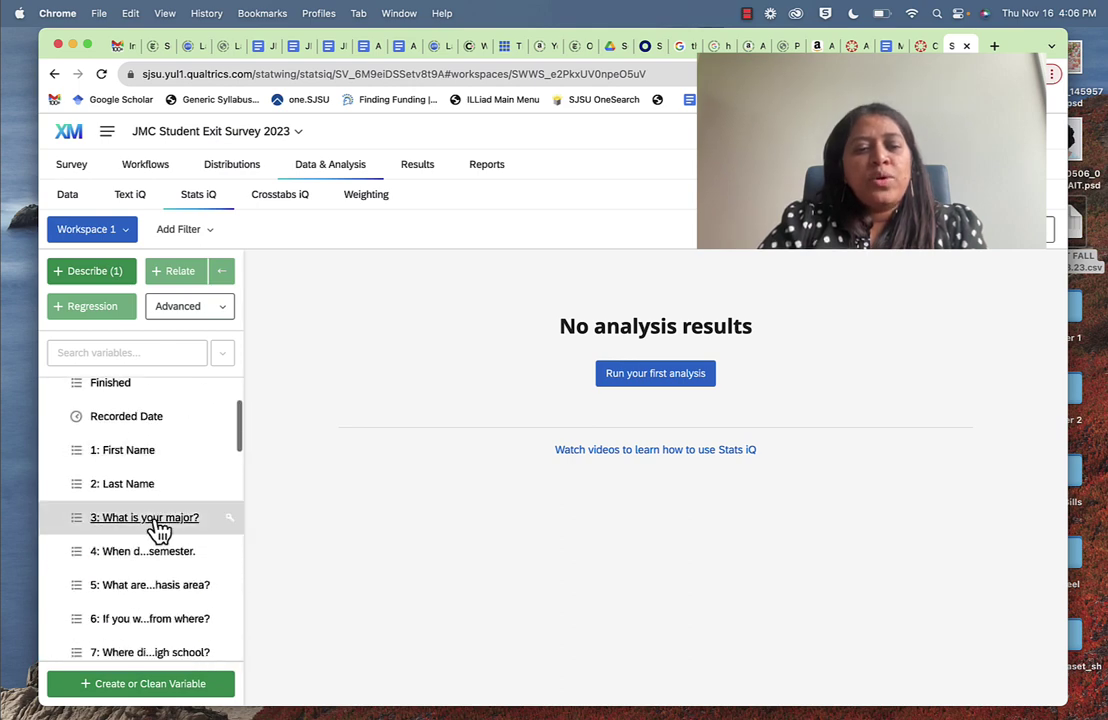
pyautogui.click(160, 528)
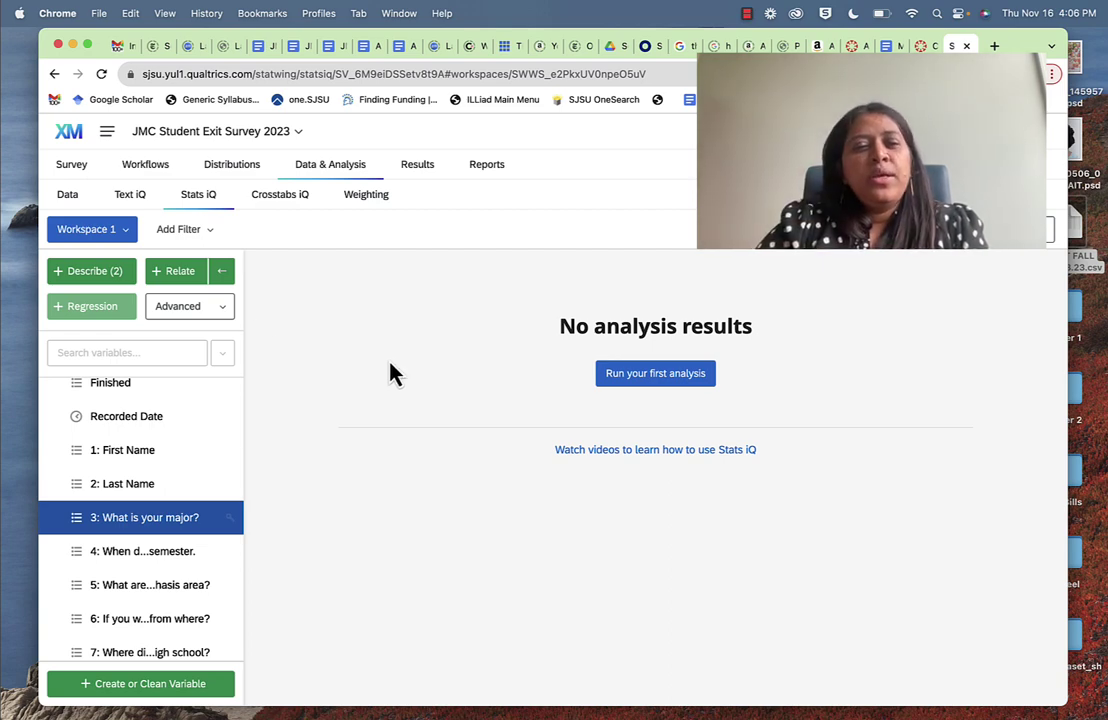
pyautogui.click(180, 285)
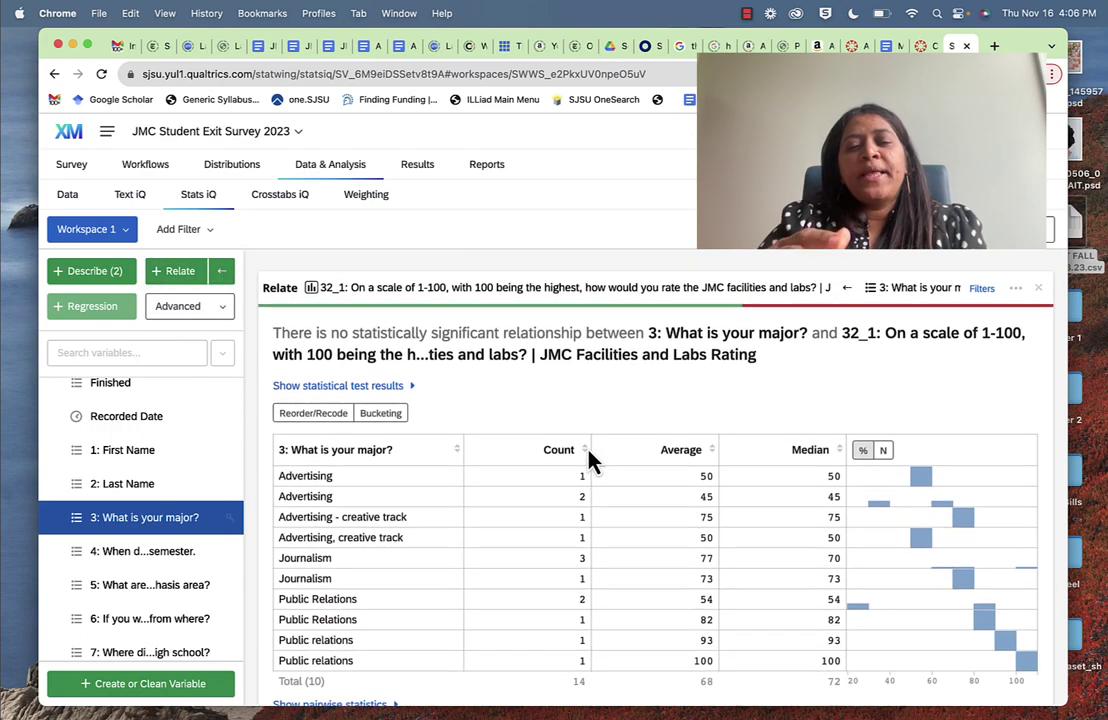
pyautogui.scroll(-2, 590, 460)
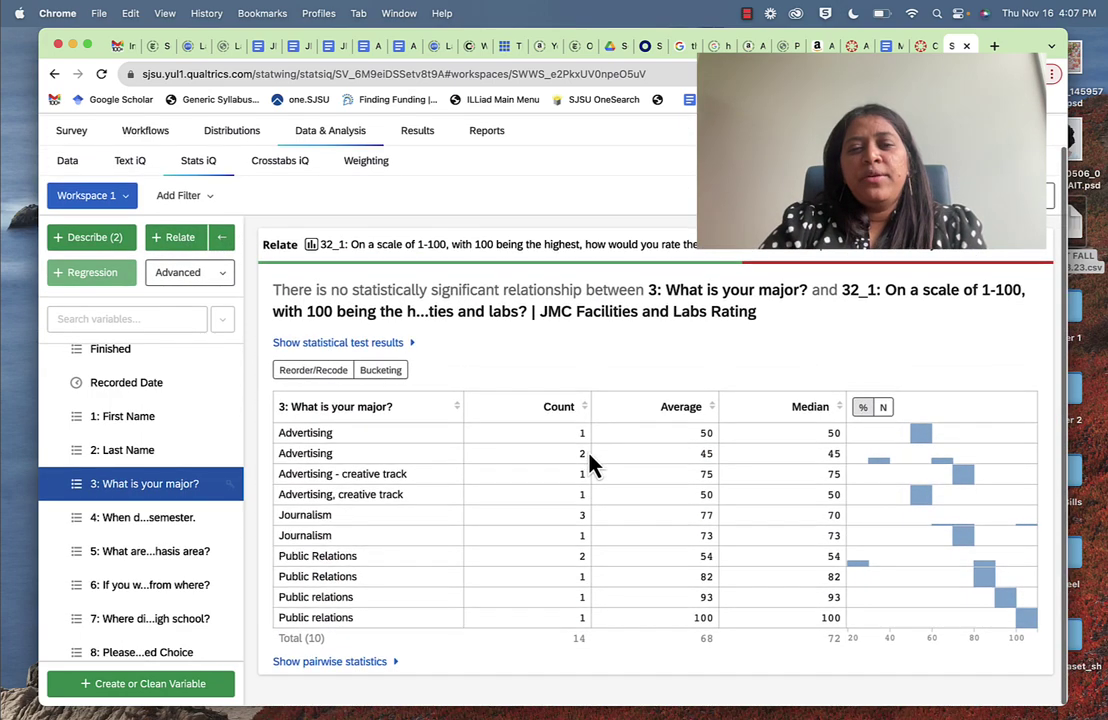
pyautogui.scroll(1, 470, 420)
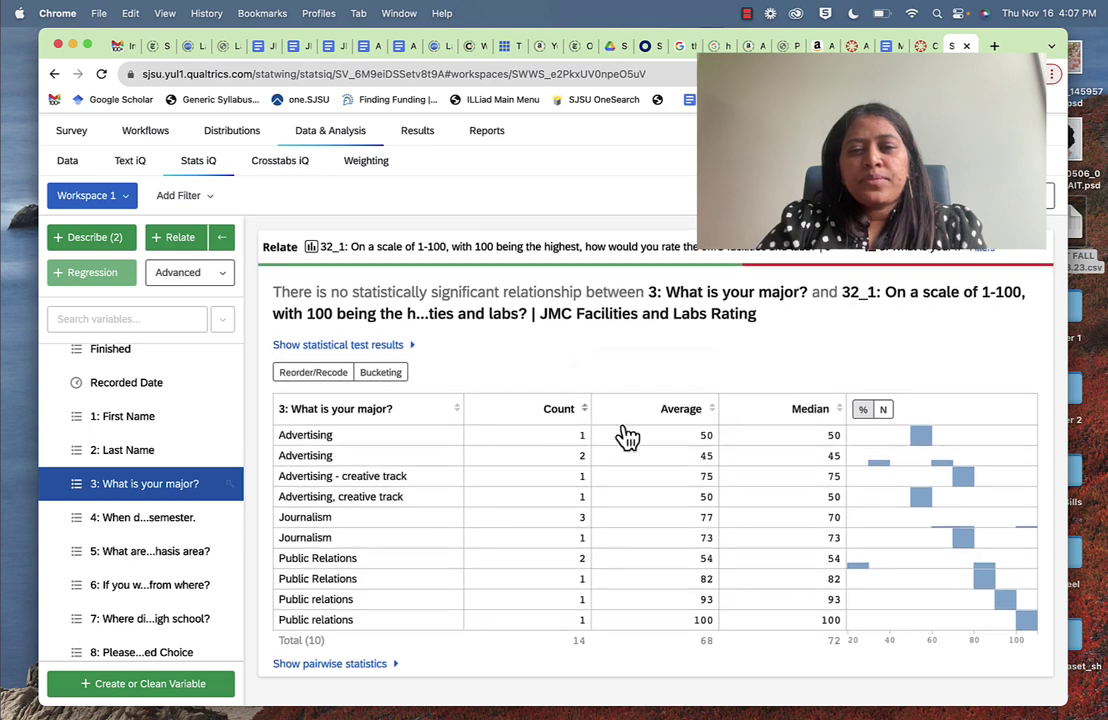
pyautogui.moveTo(722, 441)
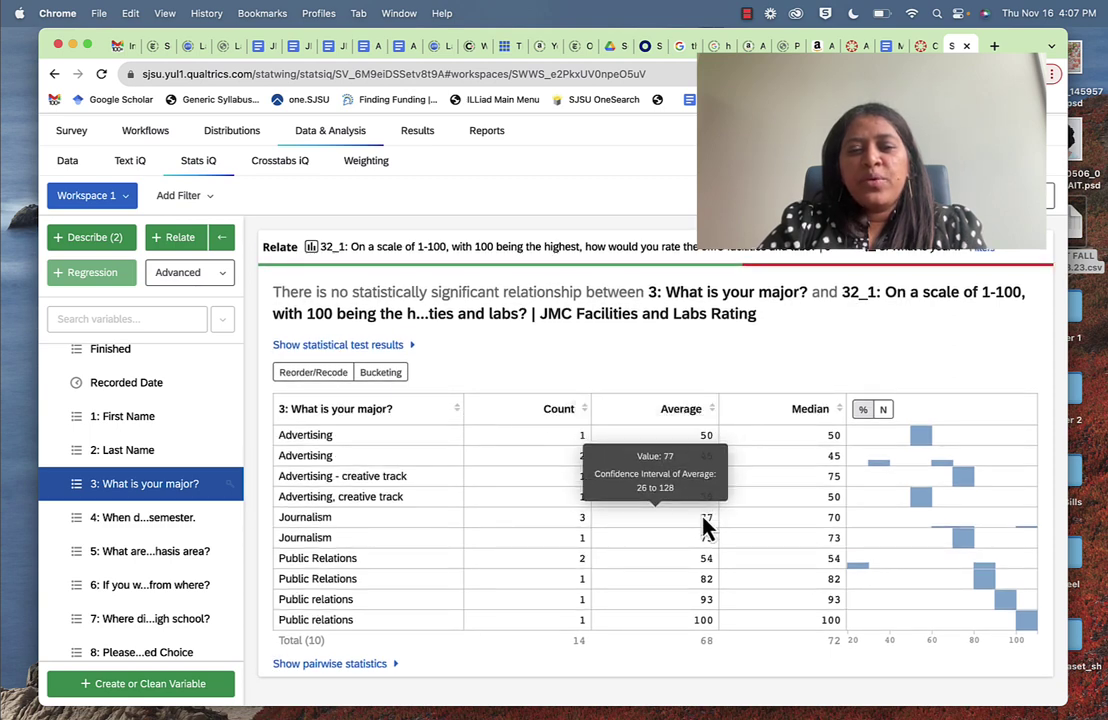
pyautogui.moveTo(711, 462)
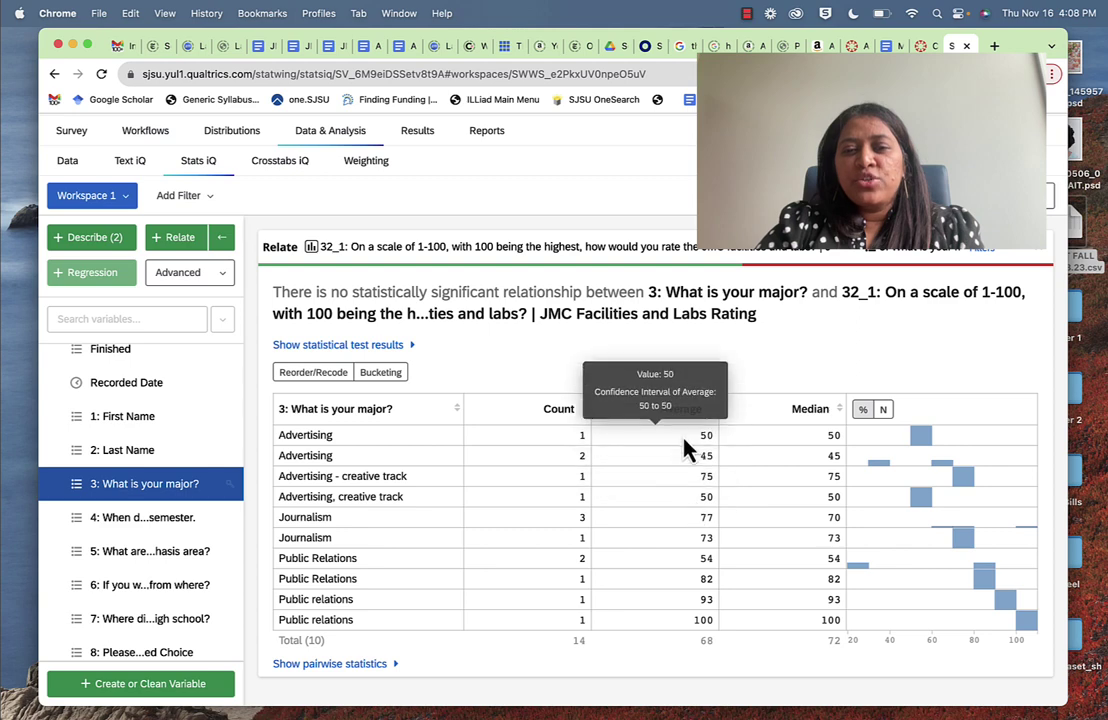
pyautogui.moveTo(713, 533)
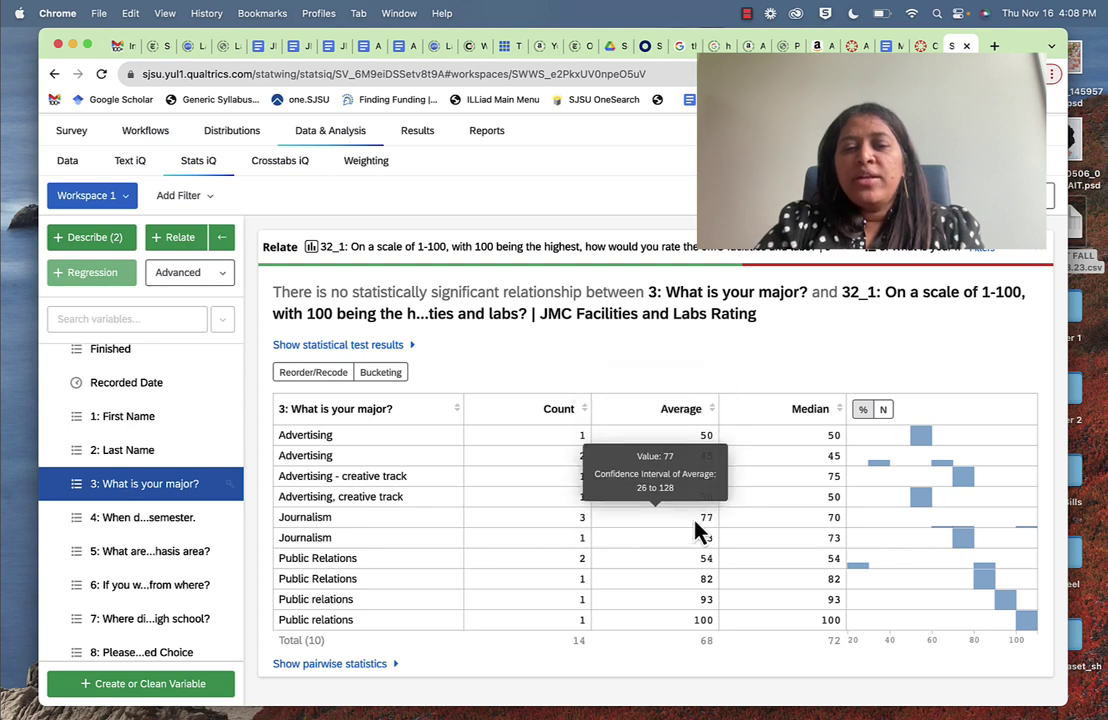
pyautogui.moveTo(716, 562)
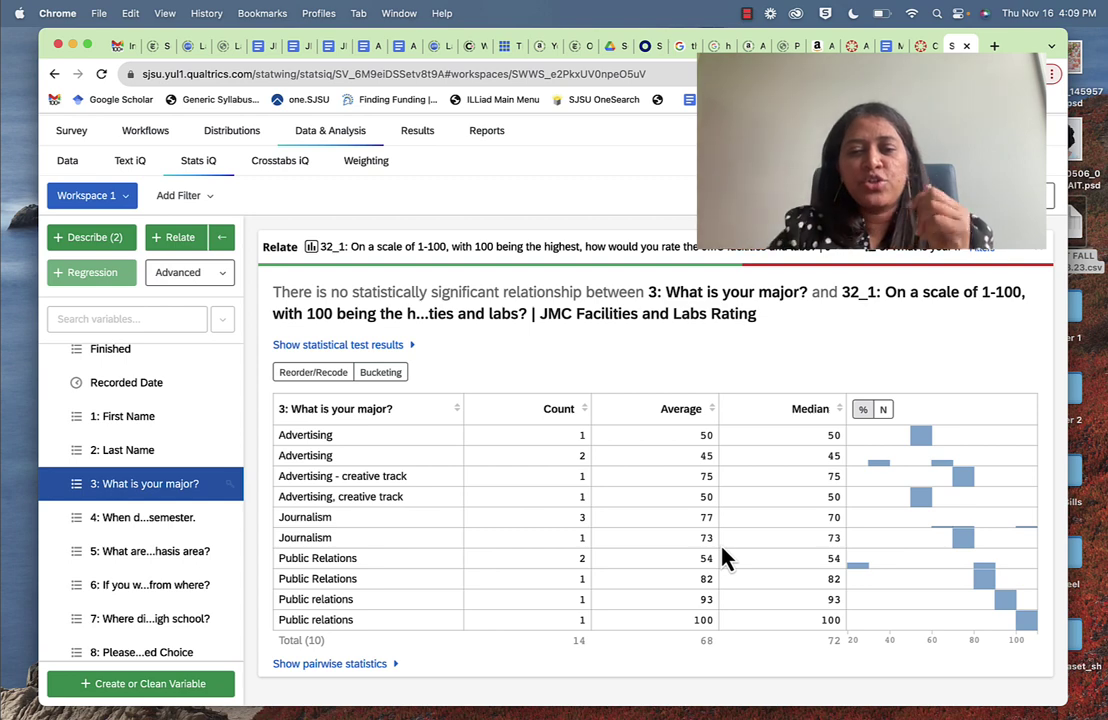
pyautogui.moveTo(712, 597)
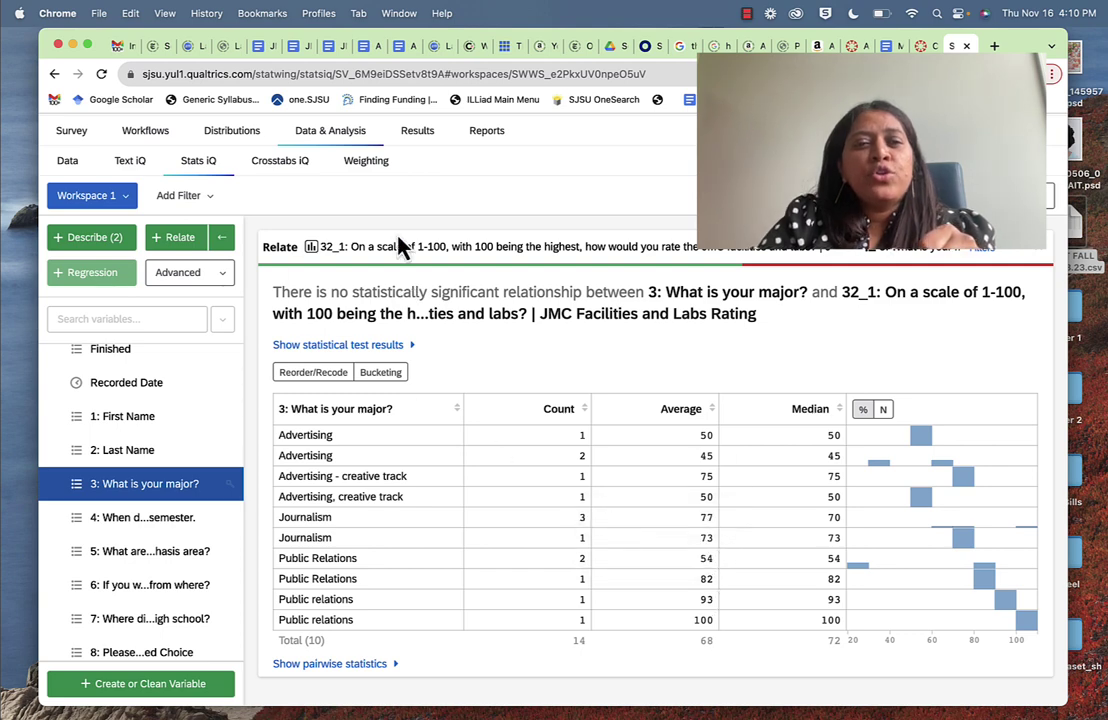
# - Switch to the Results tab and scroll down through the Default Report
pyautogui.click(418, 132)
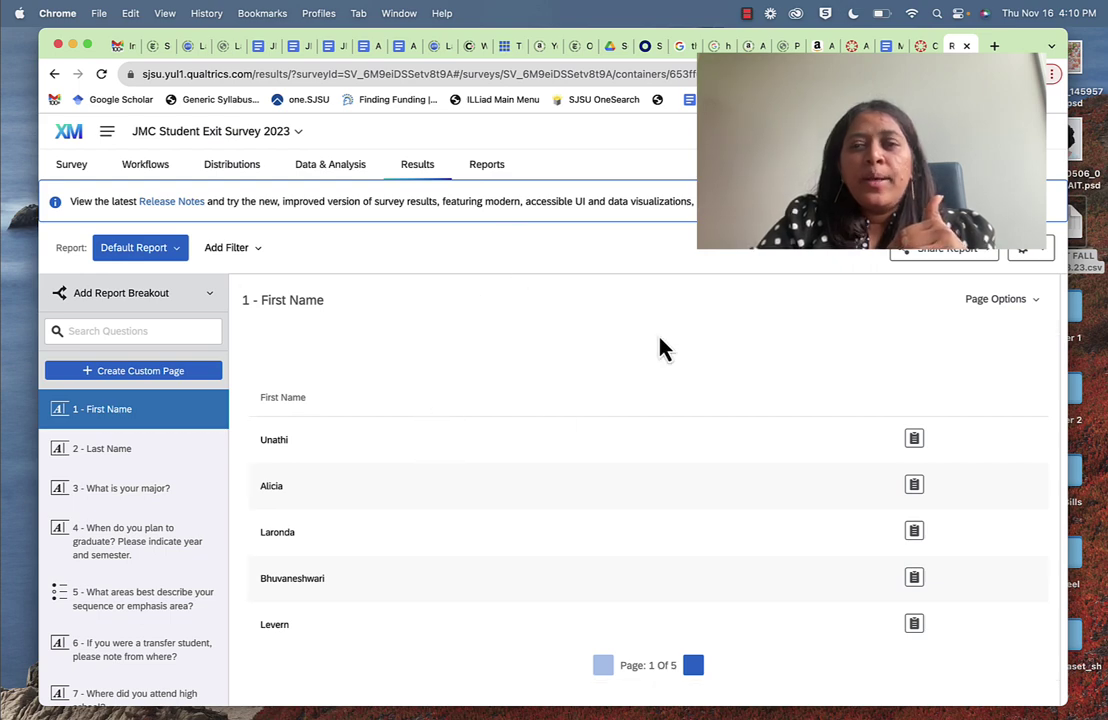
pyautogui.scroll(-10, 688, 378)
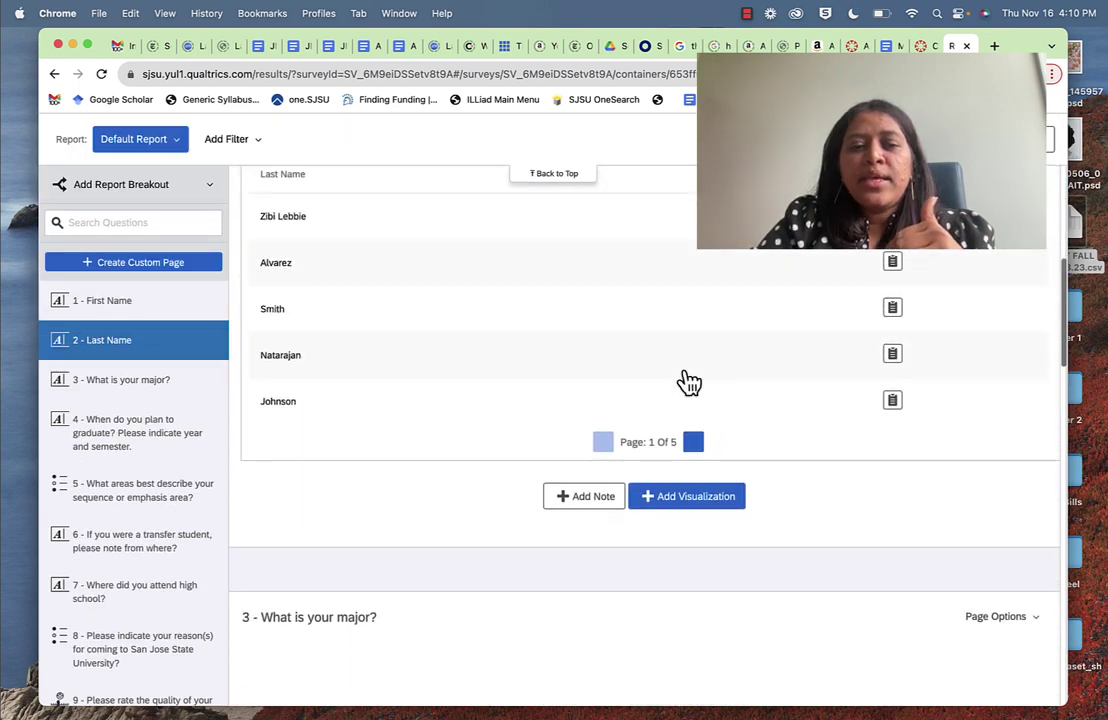
pyautogui.scroll(-4, 688, 380)
pyautogui.scroll(-4, 688, 380)
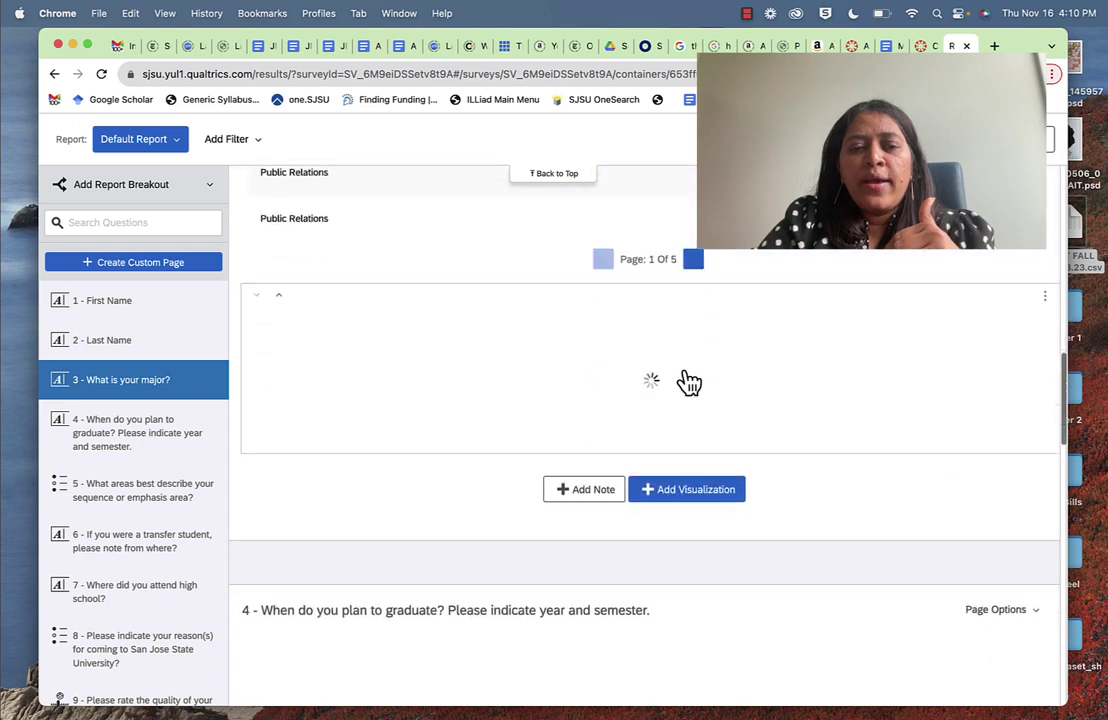
pyautogui.scroll(-6, 688, 380)
pyautogui.scroll(-10, 688, 380)
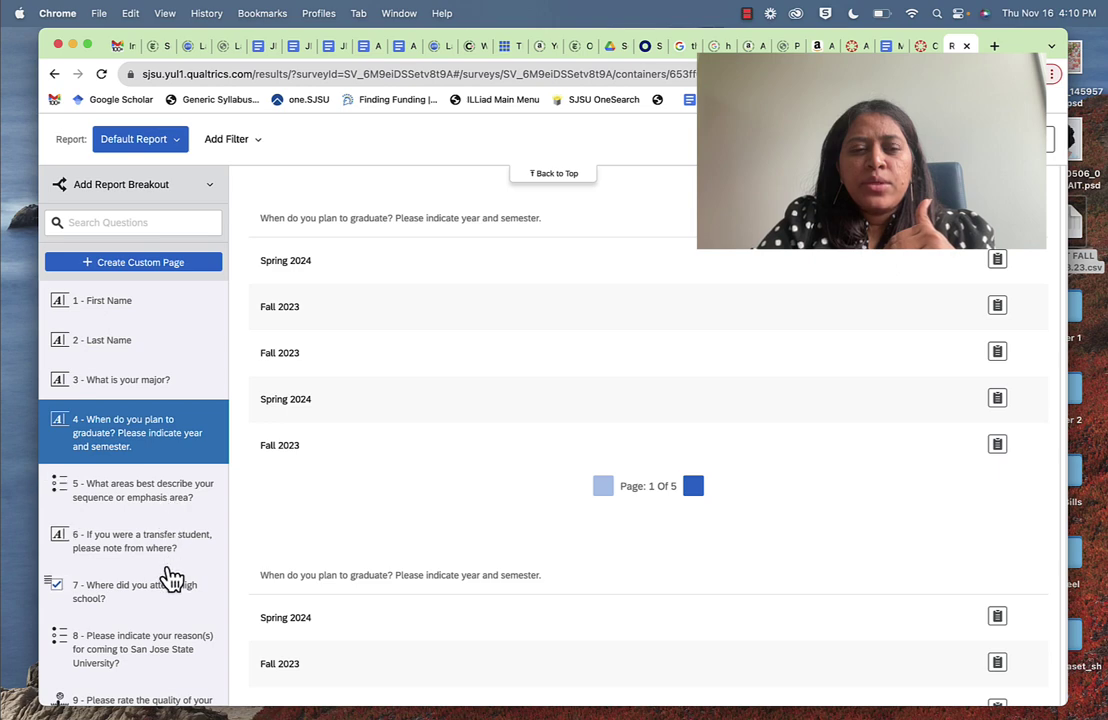
pyautogui.scroll(-1, 162, 582)
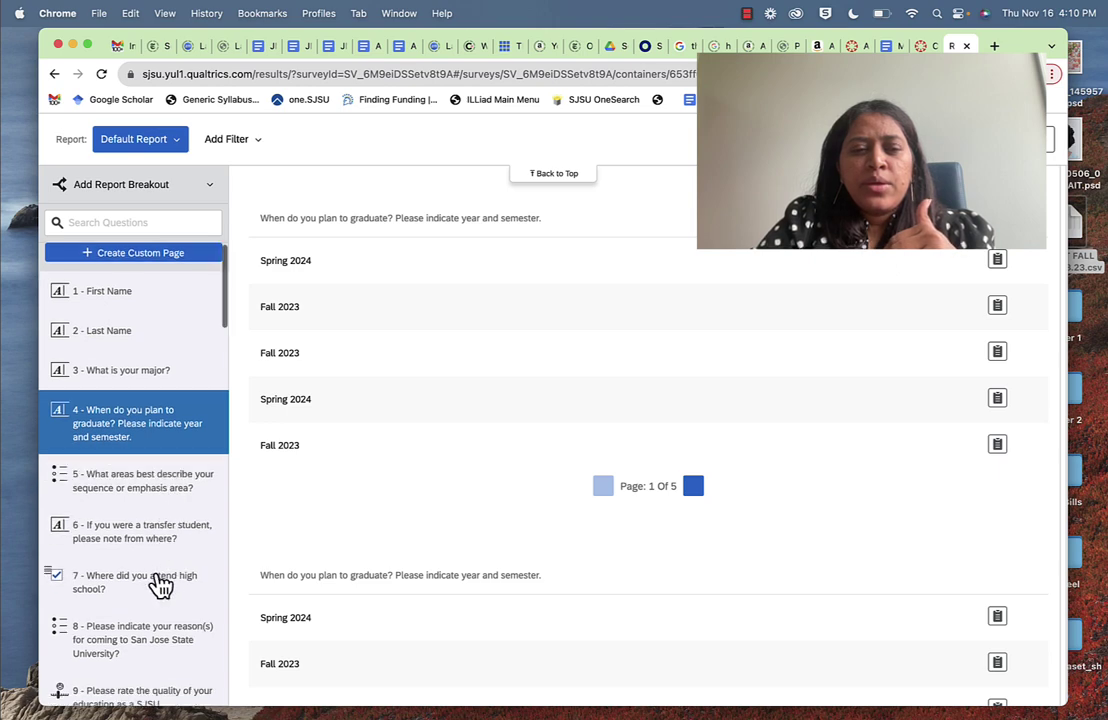
# - Jump to question 7 and bring question 8's reasons chart and tables into view
pyautogui.click(162, 582)
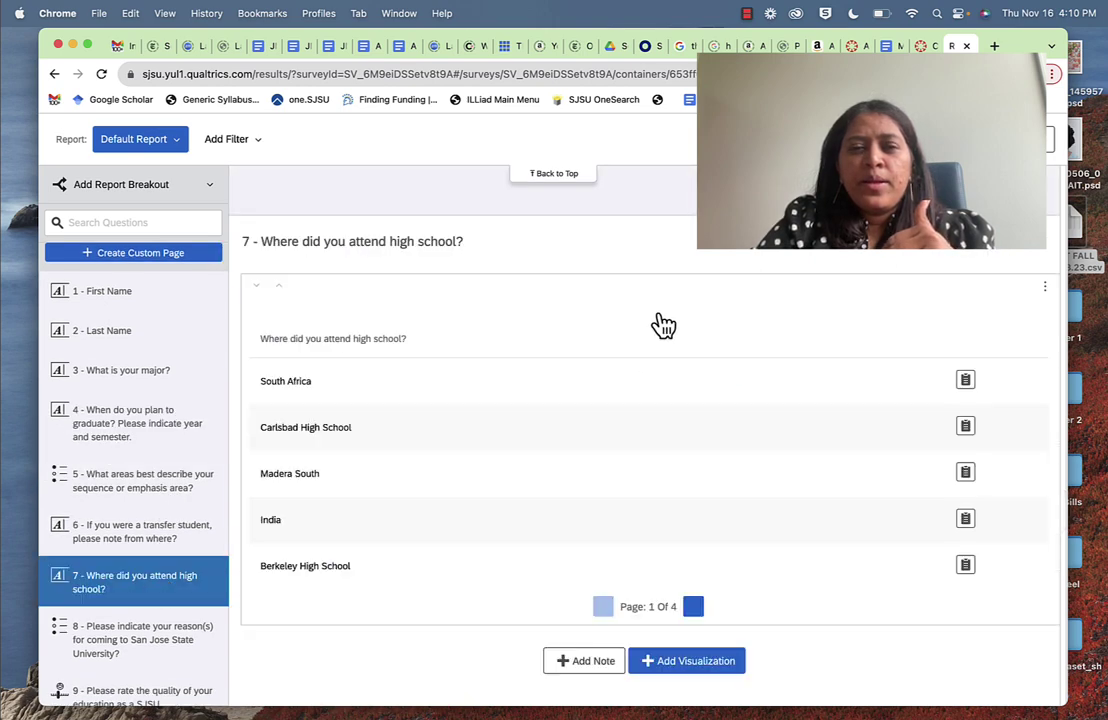
pyautogui.scroll(-5, 564, 425)
pyautogui.scroll(1, 547, 300)
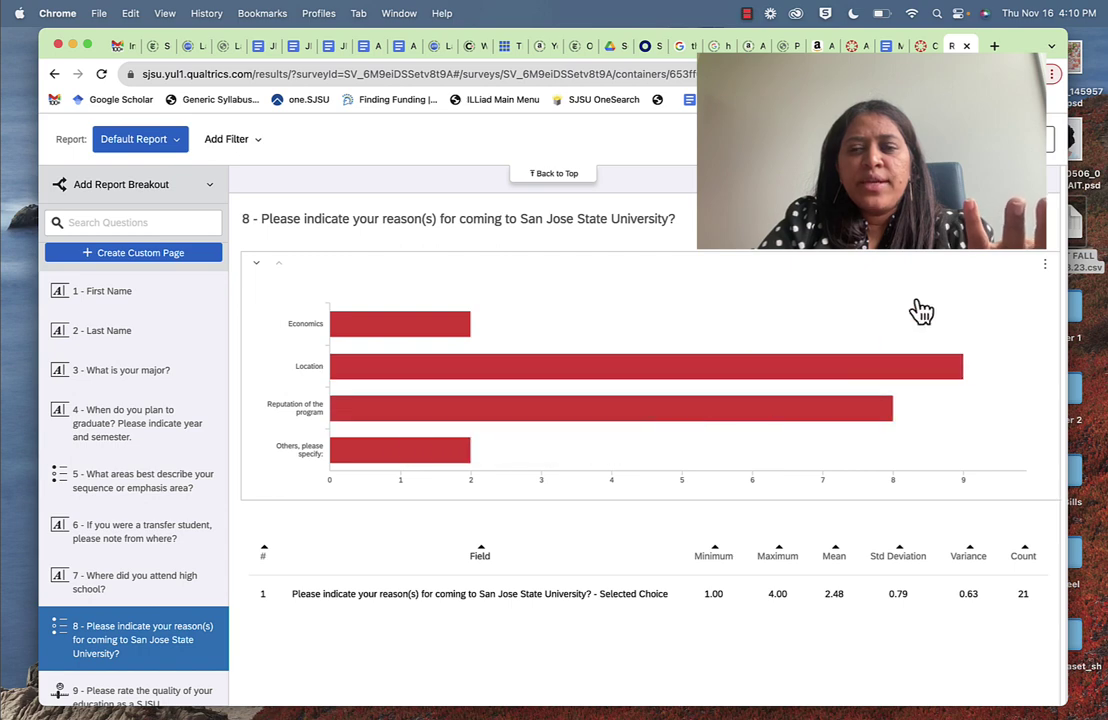
pyautogui.scroll(-5, 633, 514)
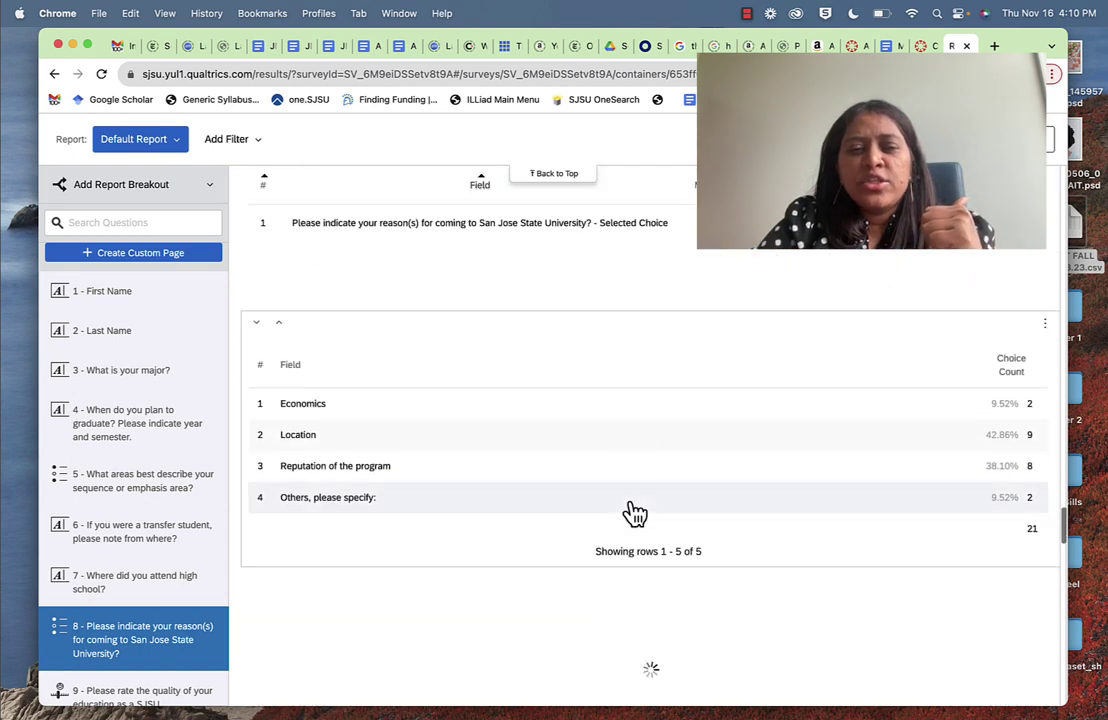
pyautogui.scroll(5, 632, 513)
pyautogui.scroll(-10, 633, 513)
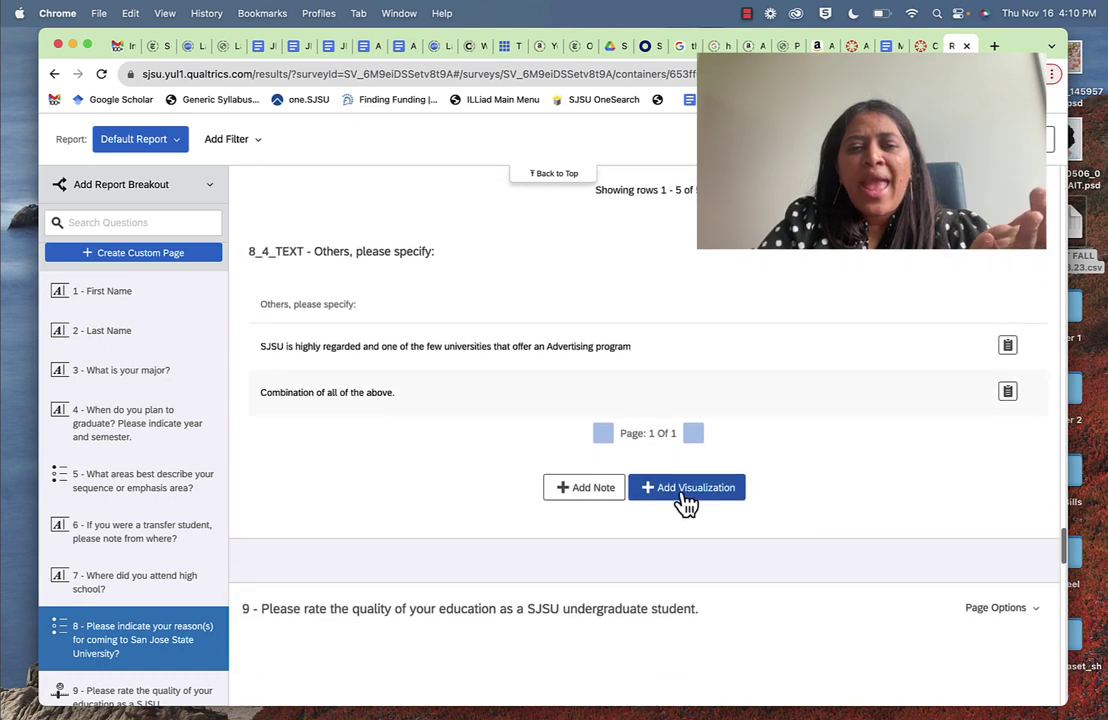
# - Add a visualization below the 'Others, please specify' table, trying Pie Chart before choosing Bar Chart
pyautogui.click(686, 490)
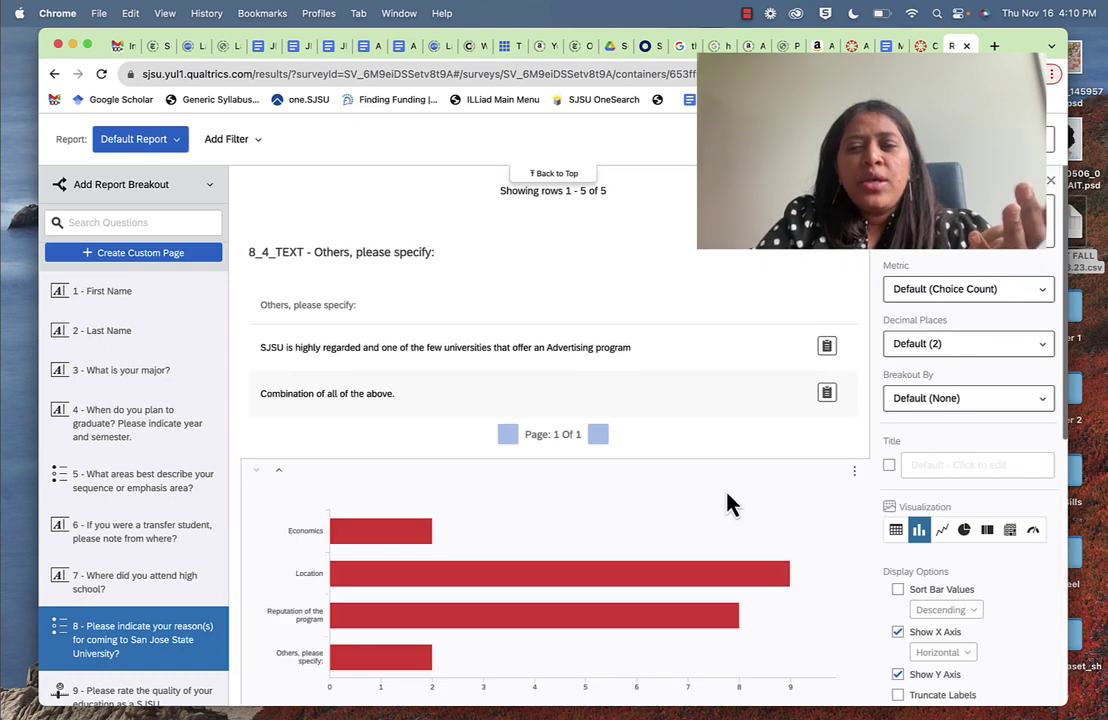
pyautogui.scroll(-2, 777, 485)
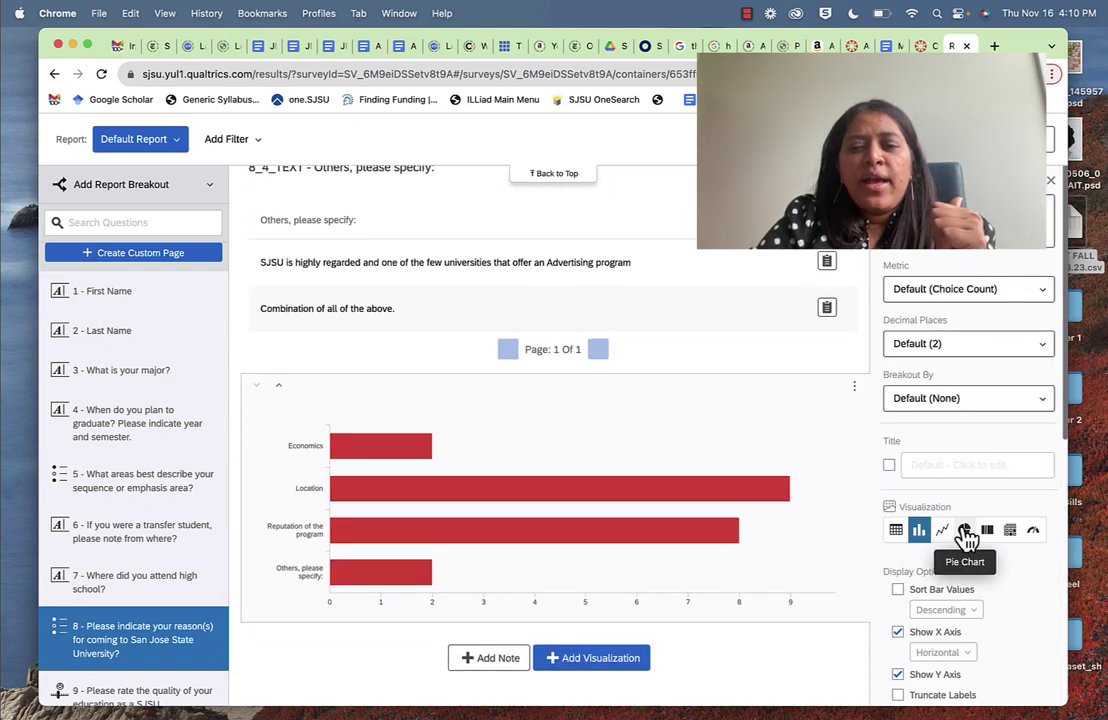
pyautogui.click(964, 531)
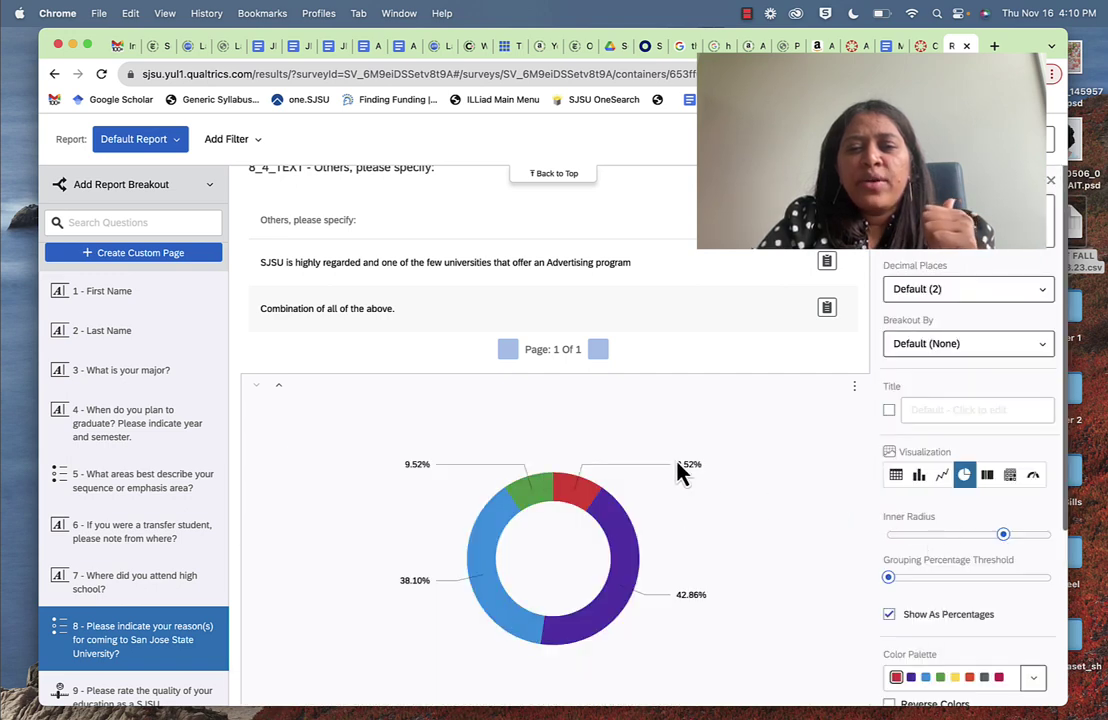
pyautogui.scroll(-1, 804, 540)
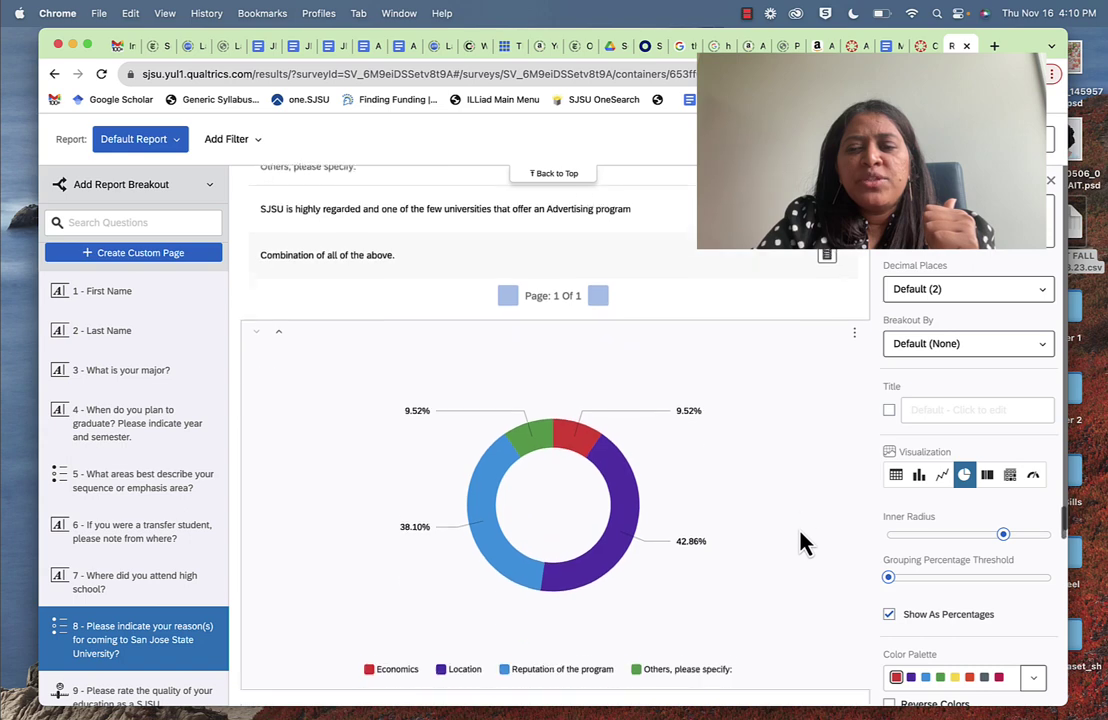
pyautogui.scroll(-3, 942, 559)
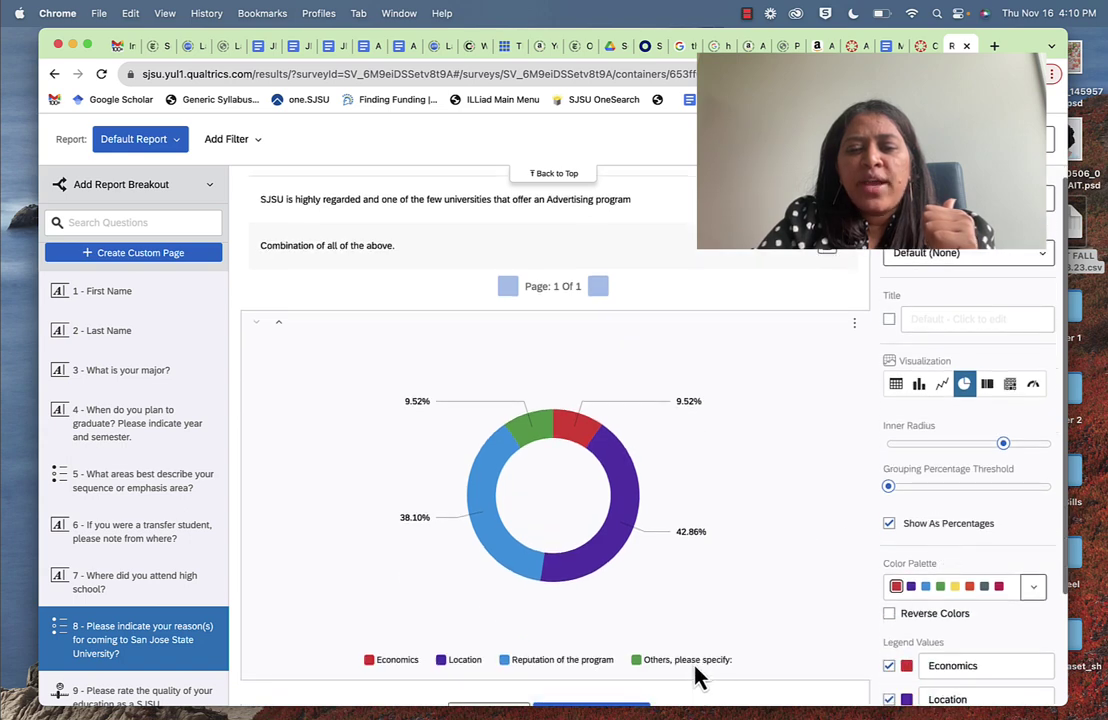
pyautogui.scroll(-4, 985, 534)
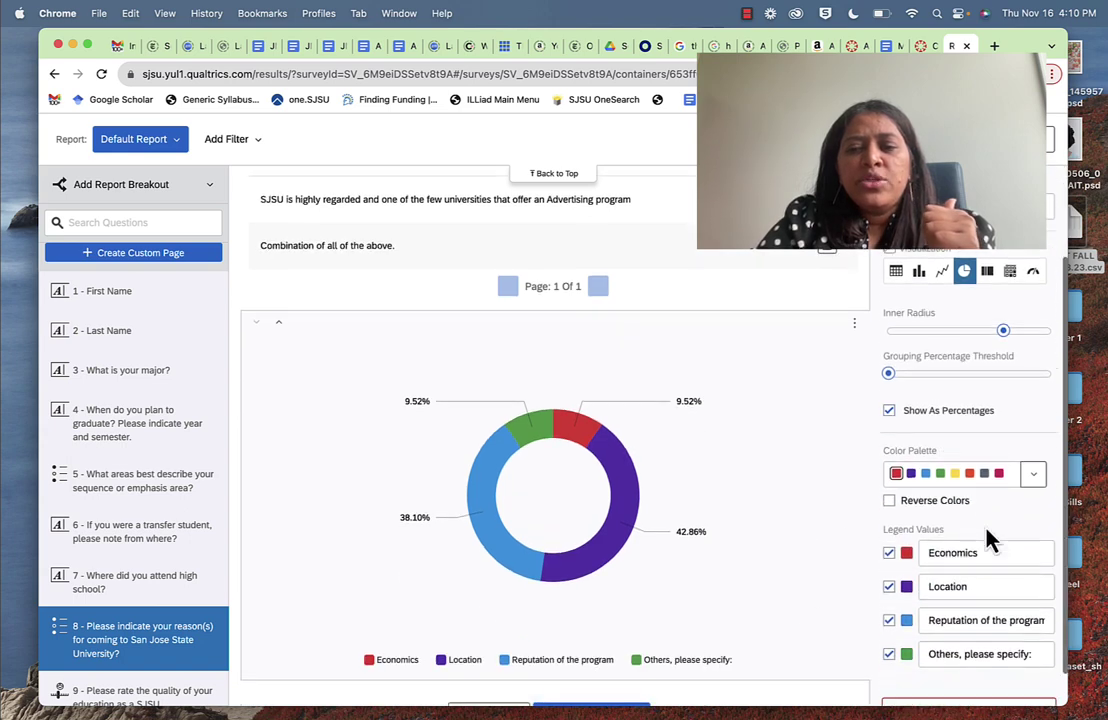
pyautogui.scroll(4, 985, 525)
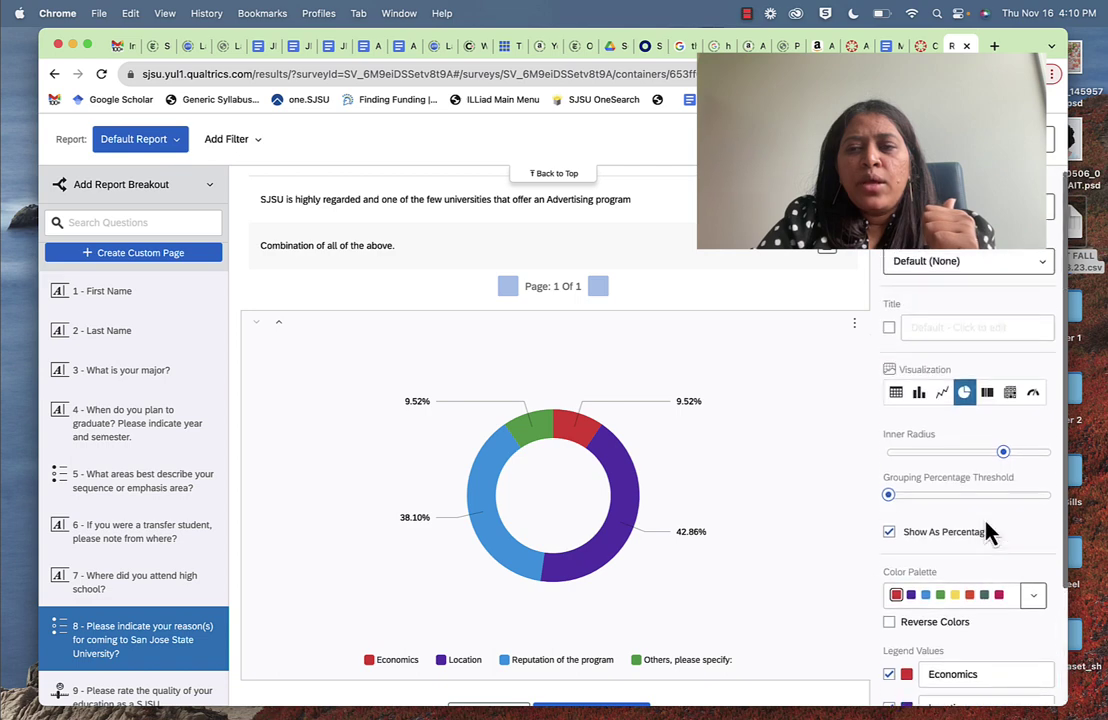
pyautogui.scroll(2, 950, 480)
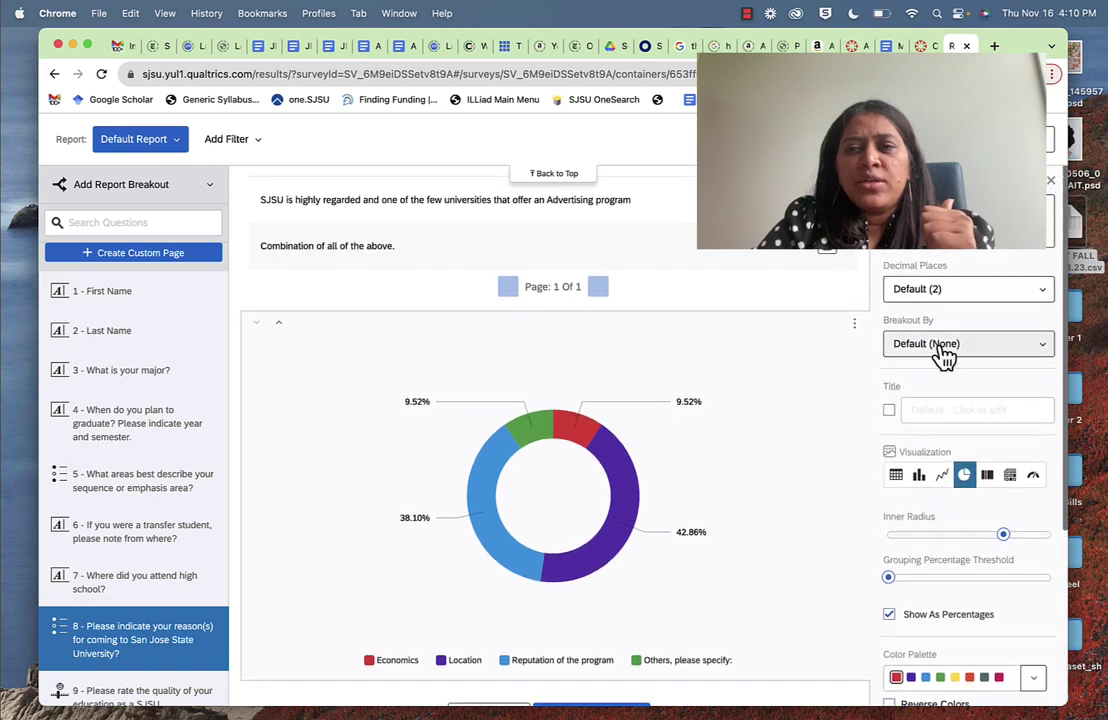
pyautogui.scroll(-3, 955, 477)
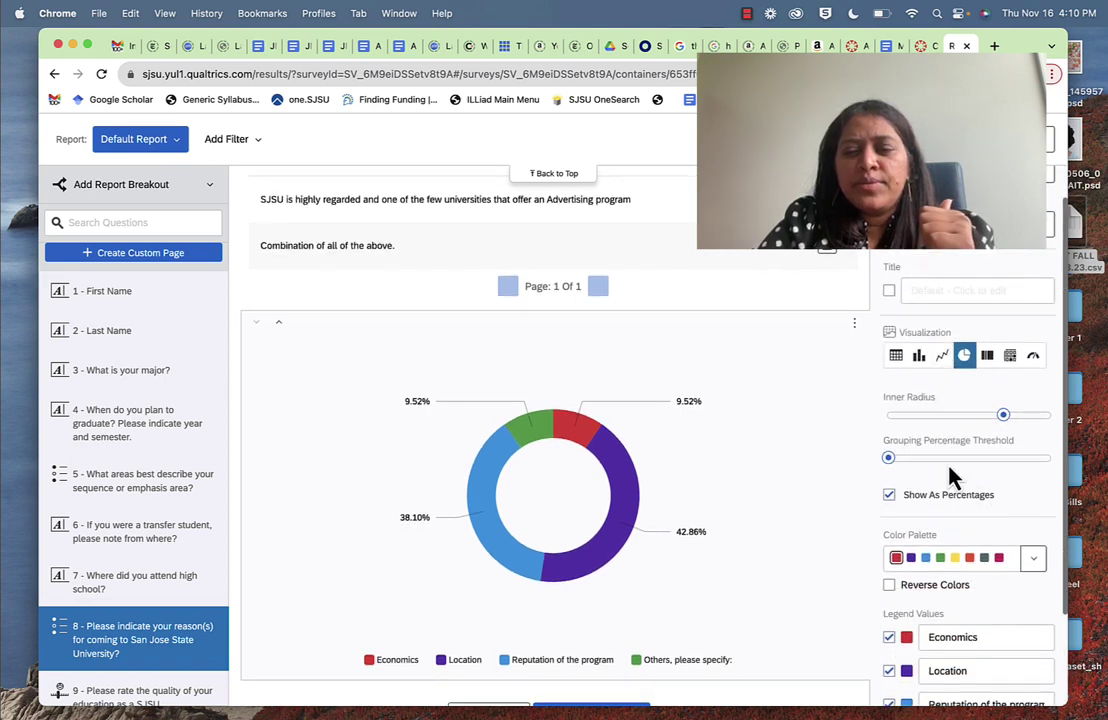
pyautogui.scroll(3, 955, 477)
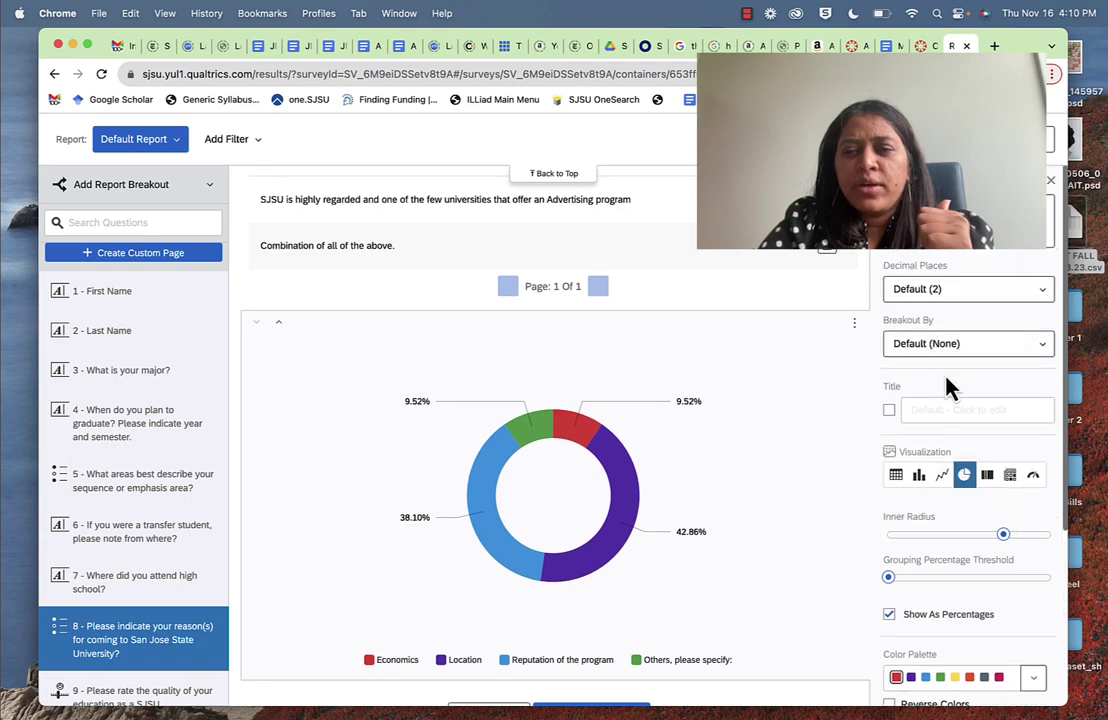
pyautogui.click(919, 475)
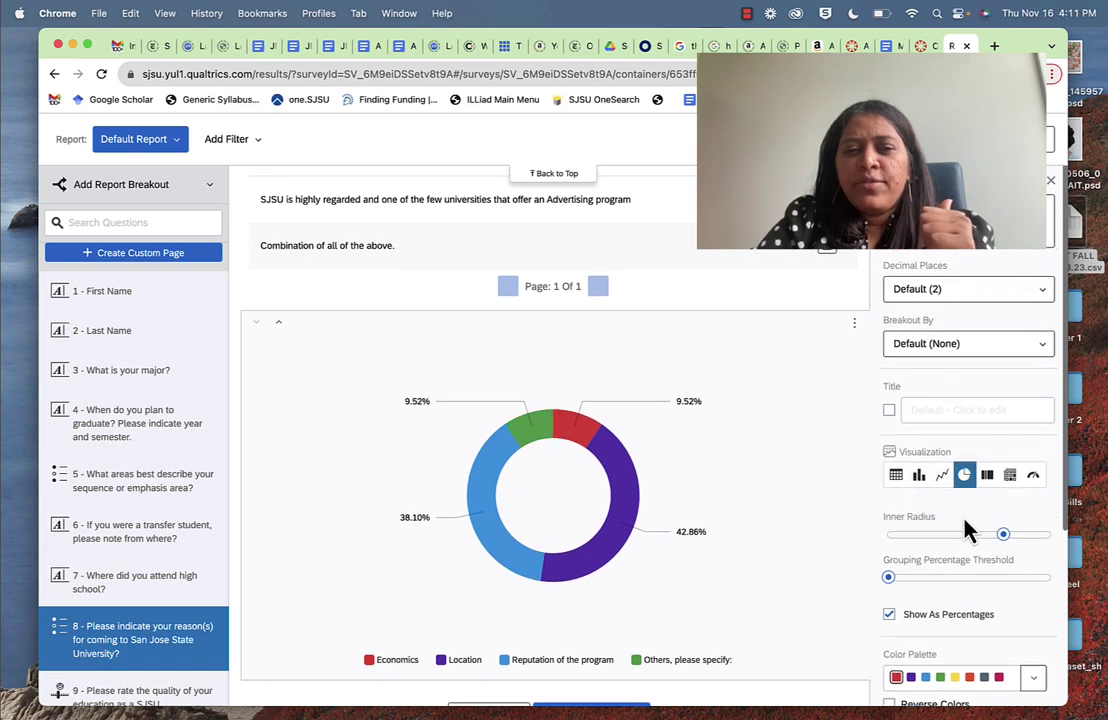
pyautogui.scroll(-3, 960, 575)
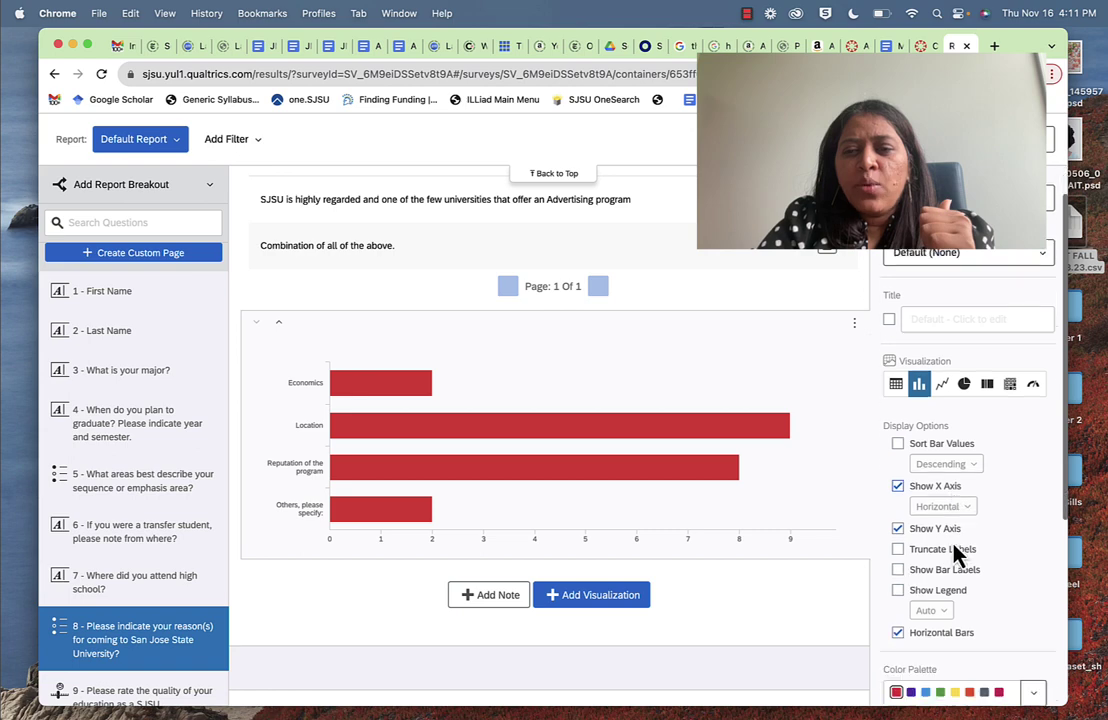
# - Turn on Show Bar Labels, Truncate Labels and Show Legend for the reasons chart
pyautogui.click(897, 548)
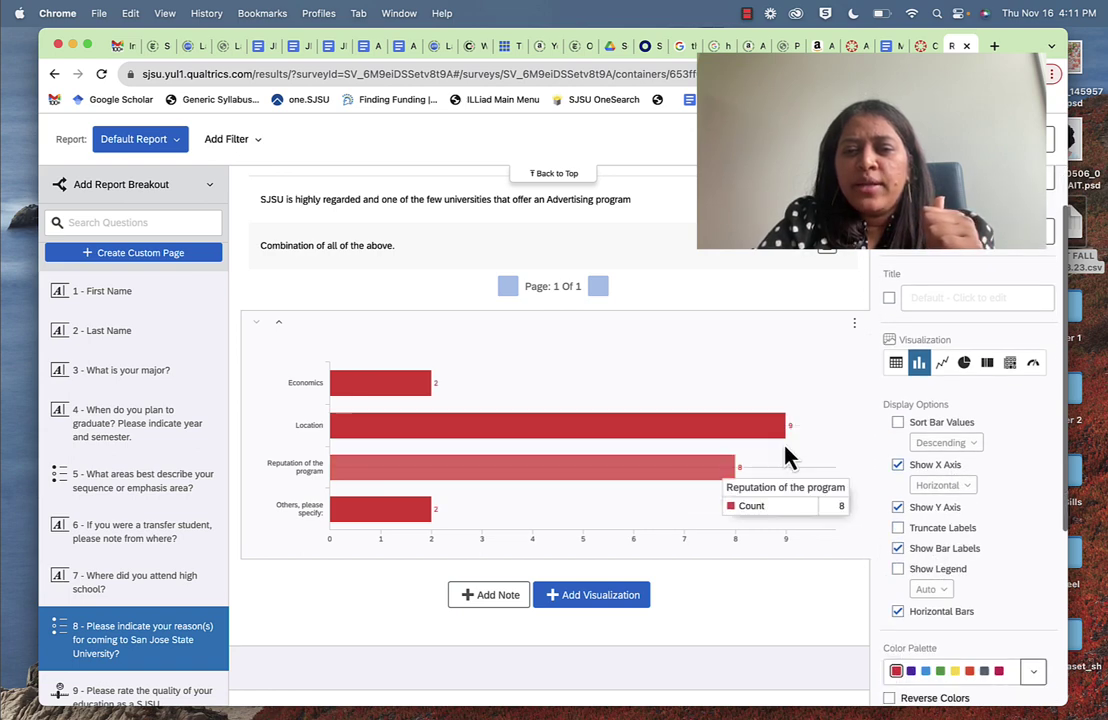
pyautogui.click(898, 530)
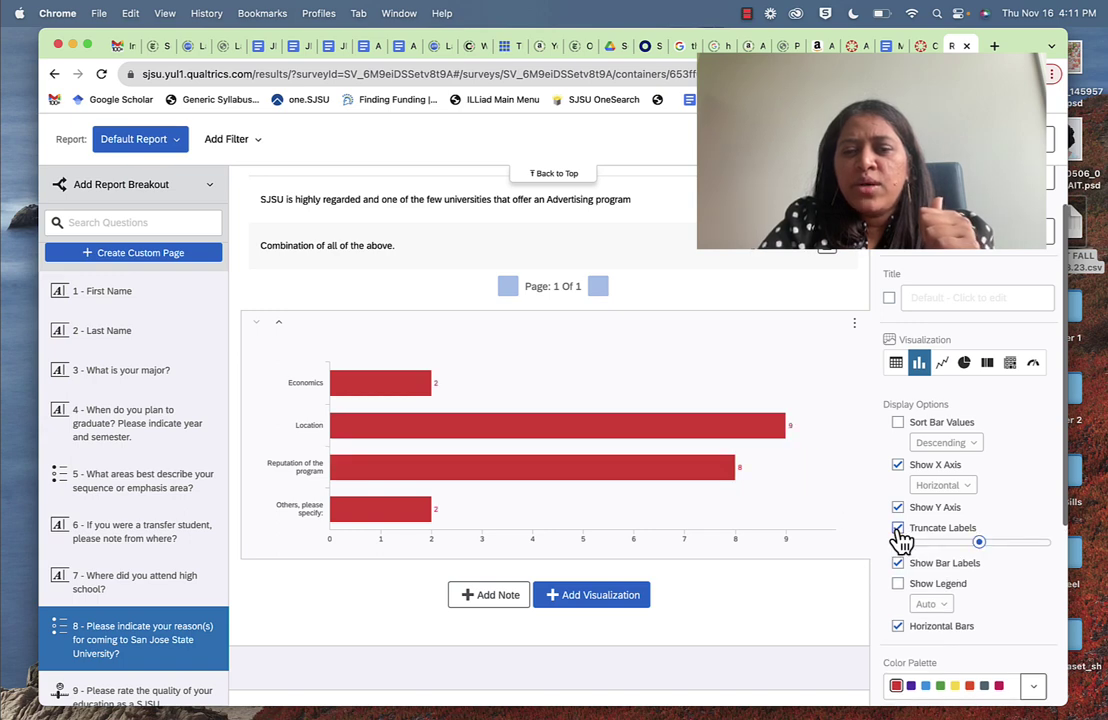
pyautogui.click(898, 585)
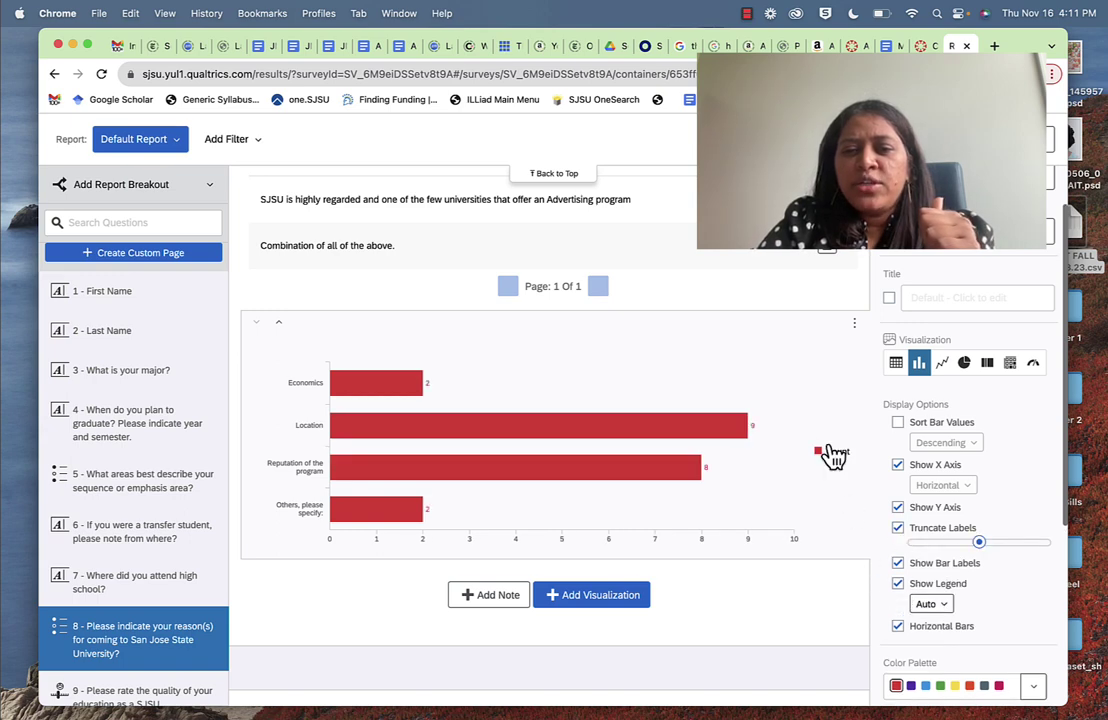
# - Sort the bars descending and uncheck Horizontal Bars to make them vertical
pyautogui.click(898, 423)
pyautogui.click(898, 423)
pyautogui.click(898, 423)
pyautogui.click(898, 423)
pyautogui.click(898, 423)
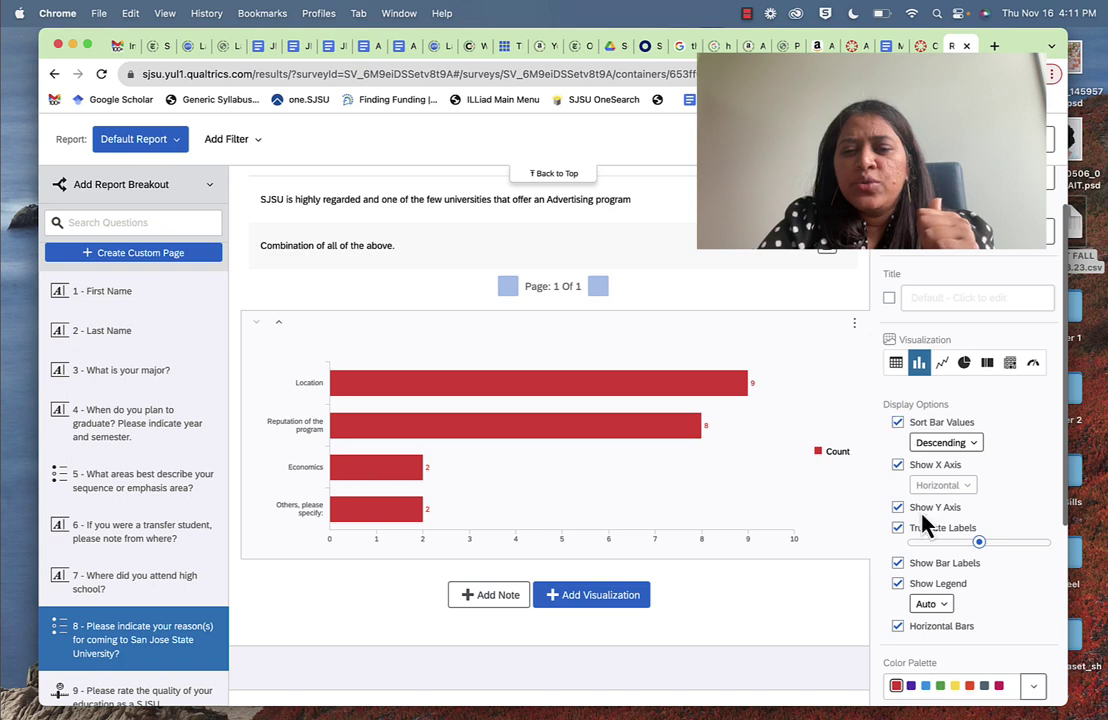
pyautogui.click(899, 627)
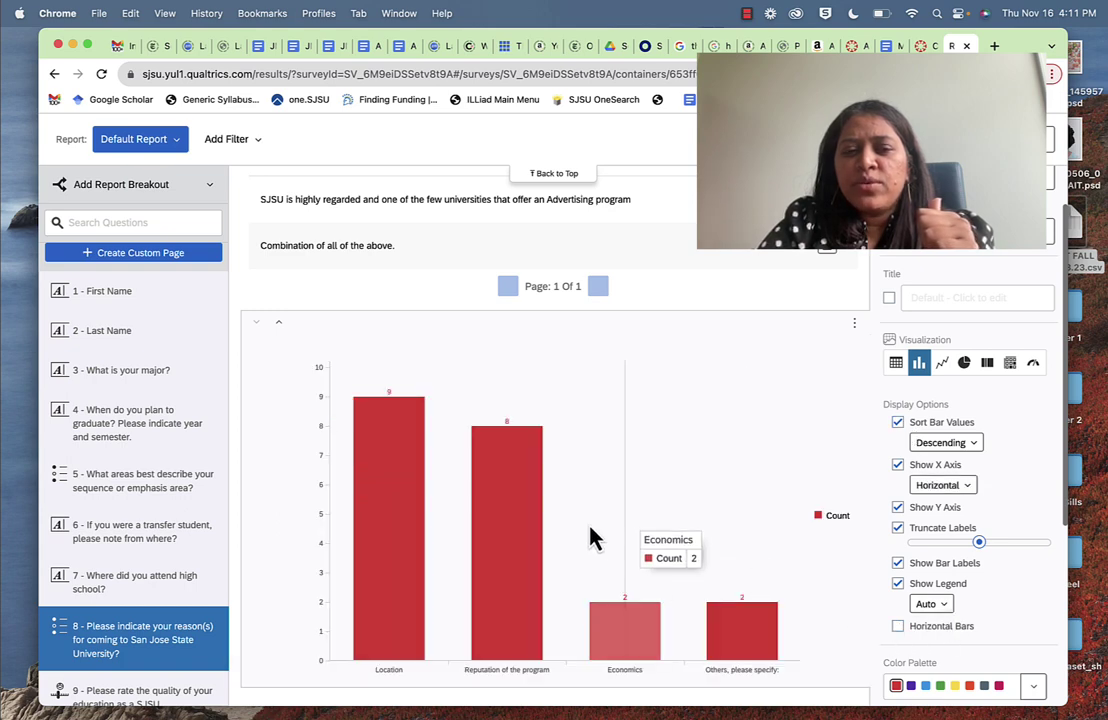
pyautogui.rightClick(509, 483)
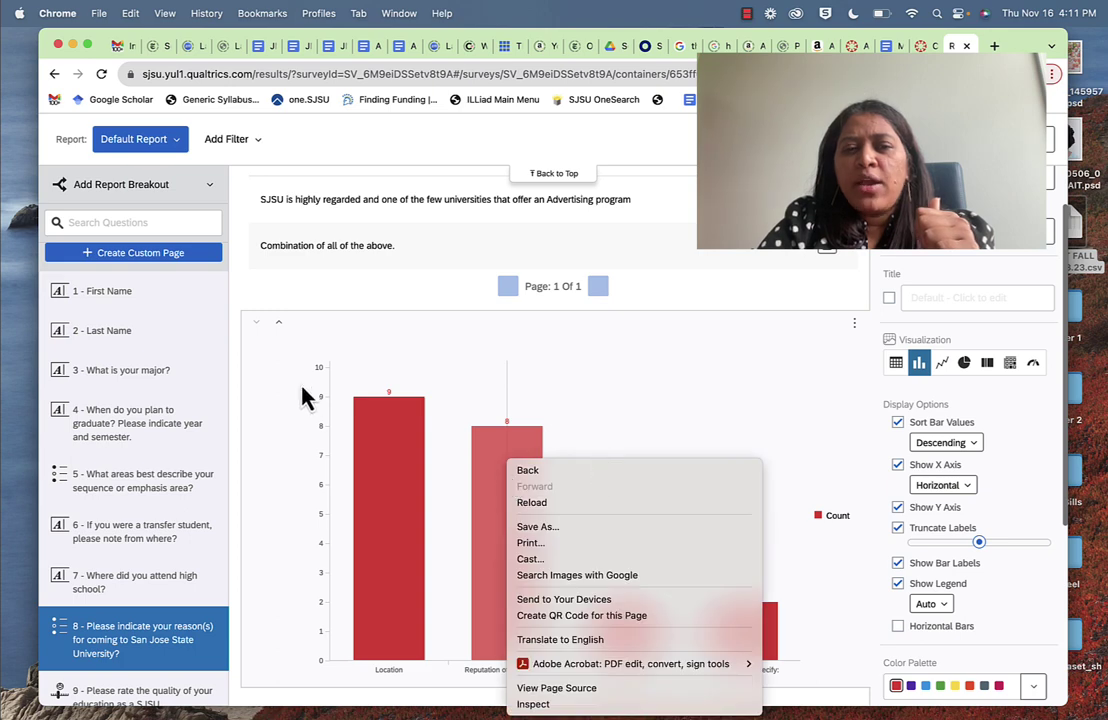
pyautogui.click(858, 332)
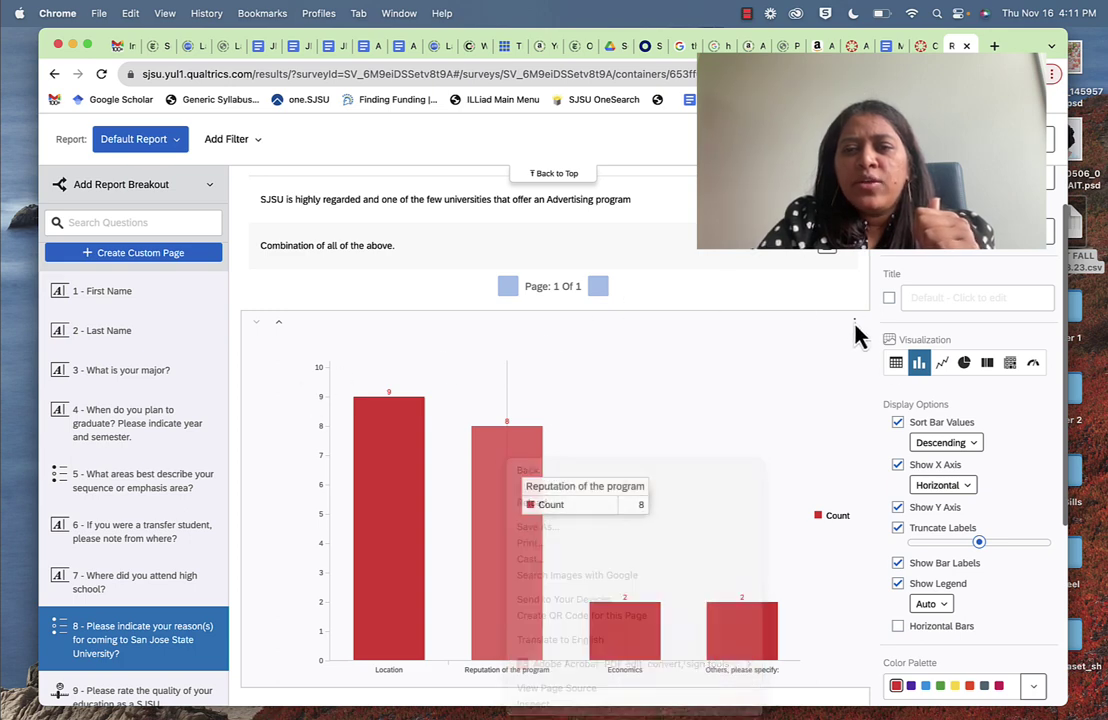
pyautogui.click(855, 326)
pyautogui.moveTo(790, 370)
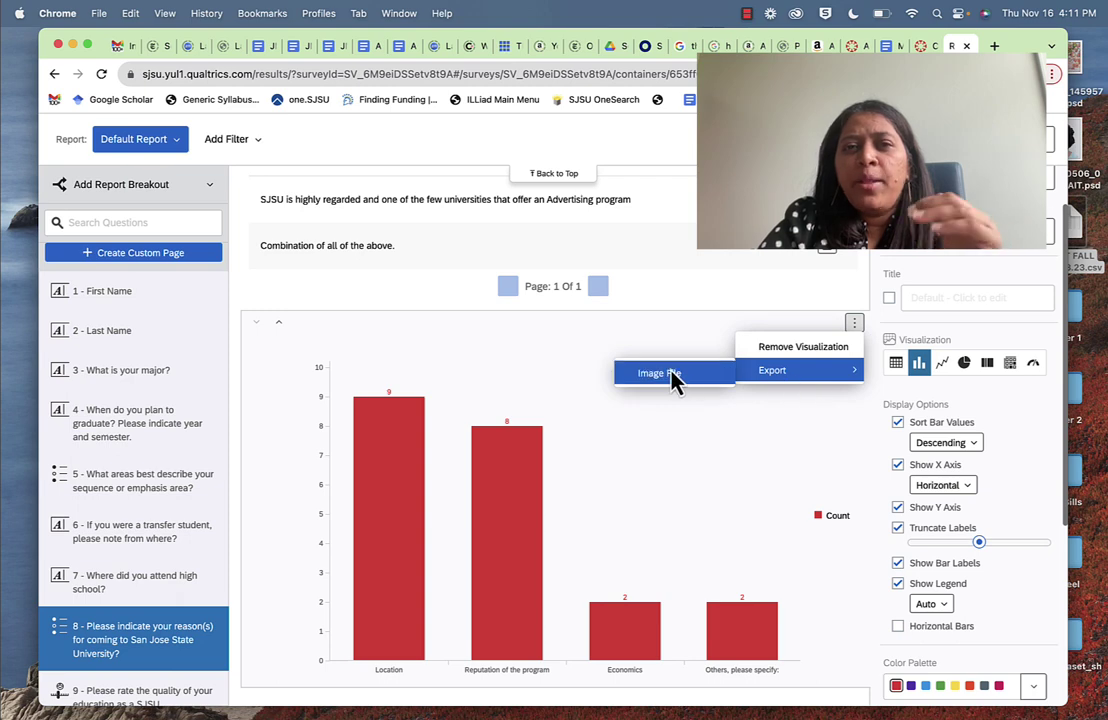
pyautogui.click(752, 445)
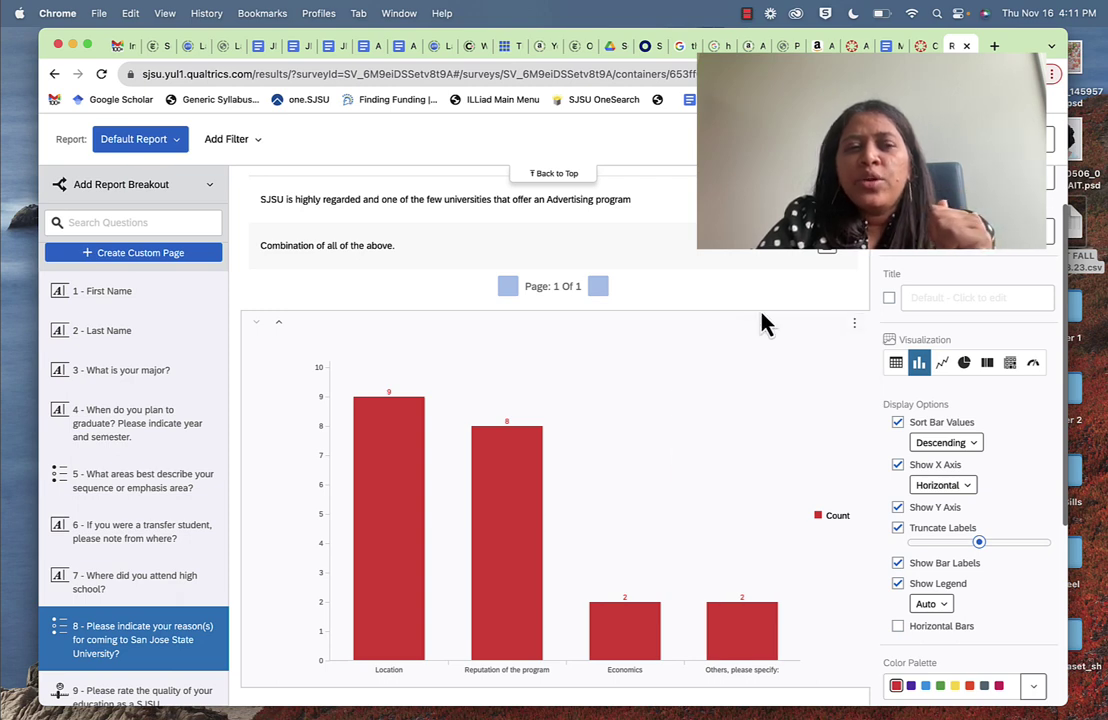